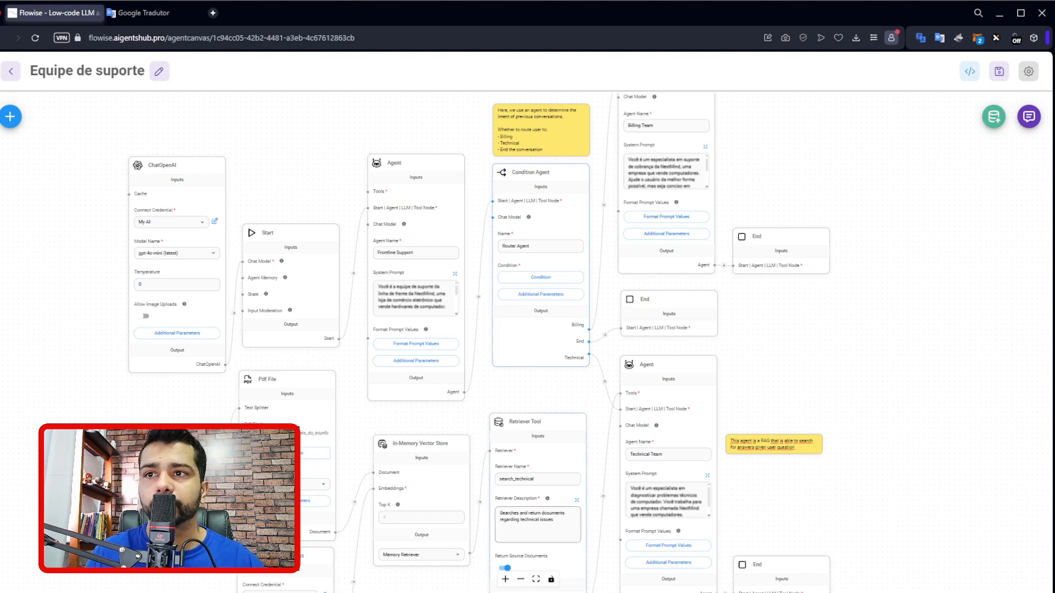
{"action": "mouse_move", "coordinate": [538, 526]}
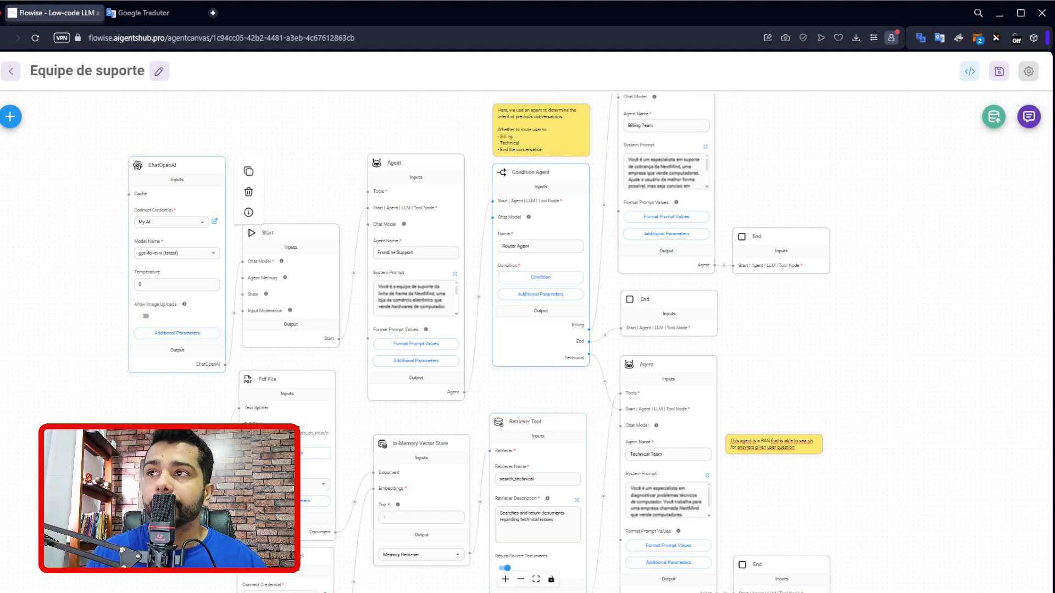
{"action": "left_click", "coordinate": [999, 72]}
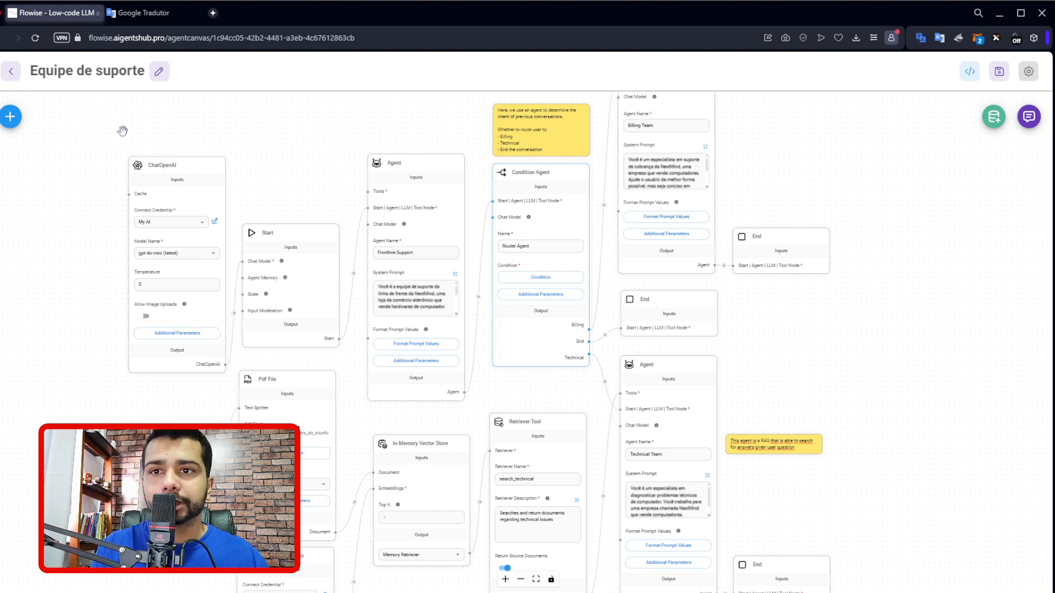
{"action": "mouse_move", "coordinate": [175, 167]}
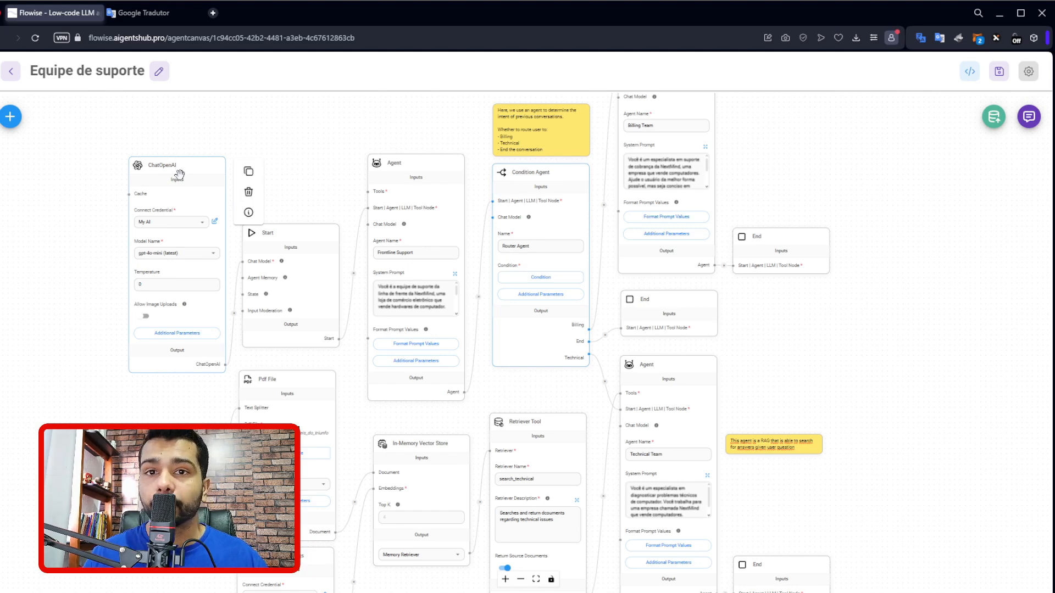
Leave the canvas, look through the Chatflows and Agentflows lists, and open the Equipe de suporte agentflow.
{"action": "left_click", "coordinate": [10, 72]}
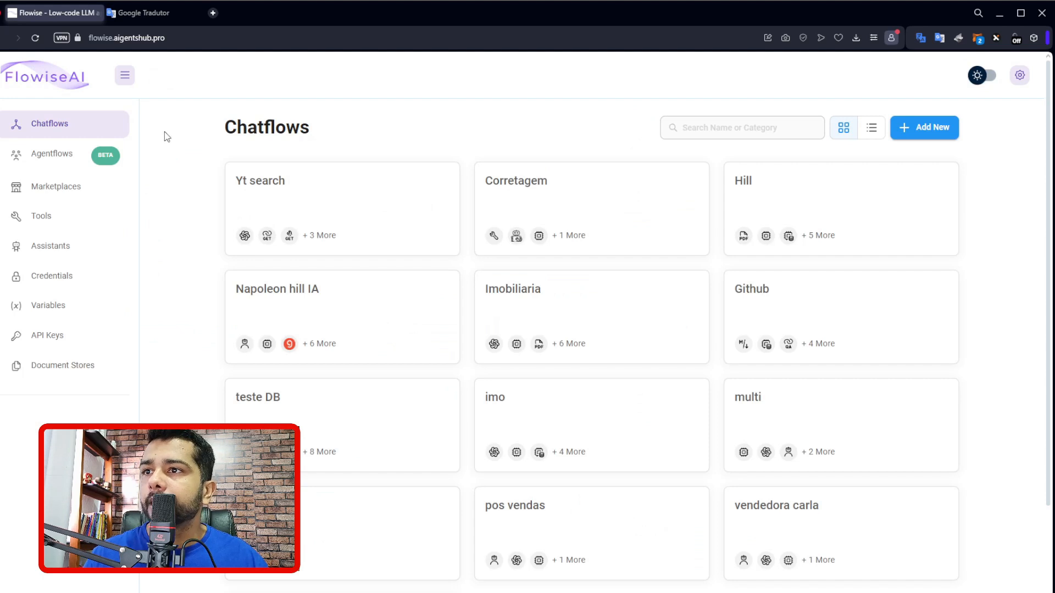
{"action": "left_click", "coordinate": [45, 159]}
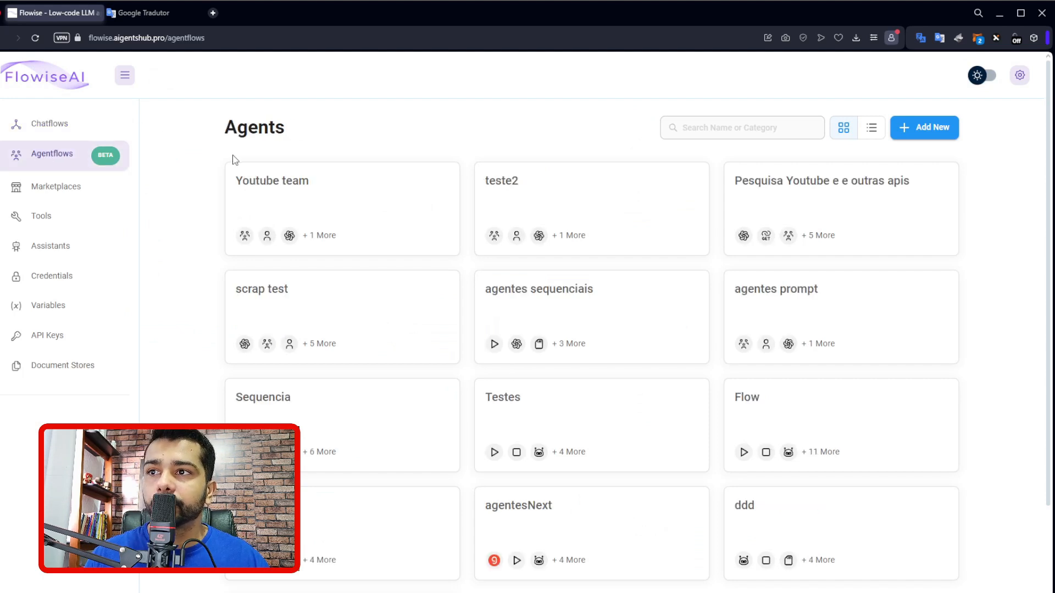
{"action": "left_click", "coordinate": [87, 122]}
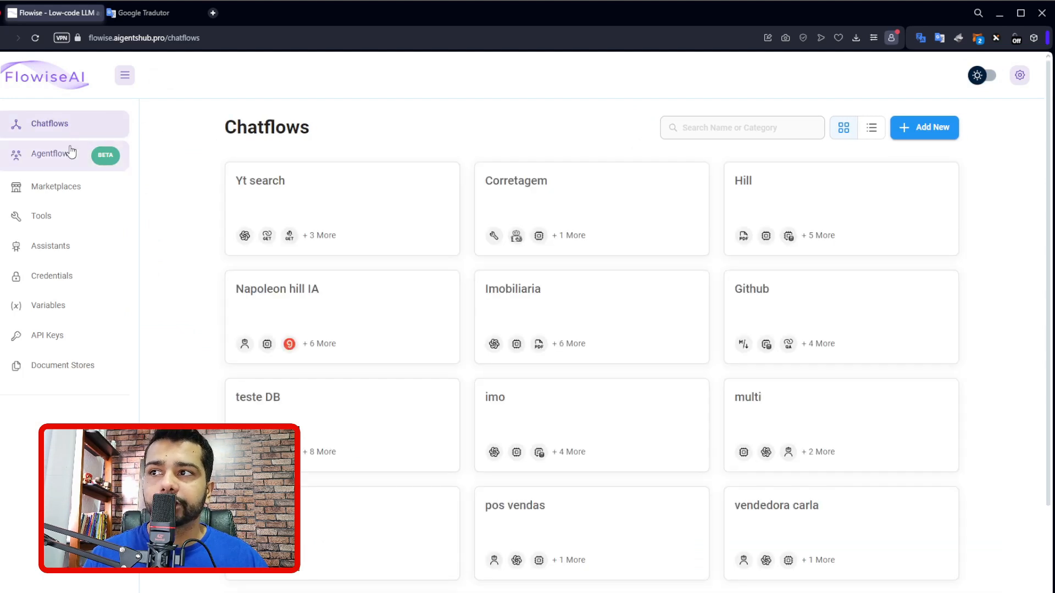
{"action": "left_click", "coordinate": [65, 160]}
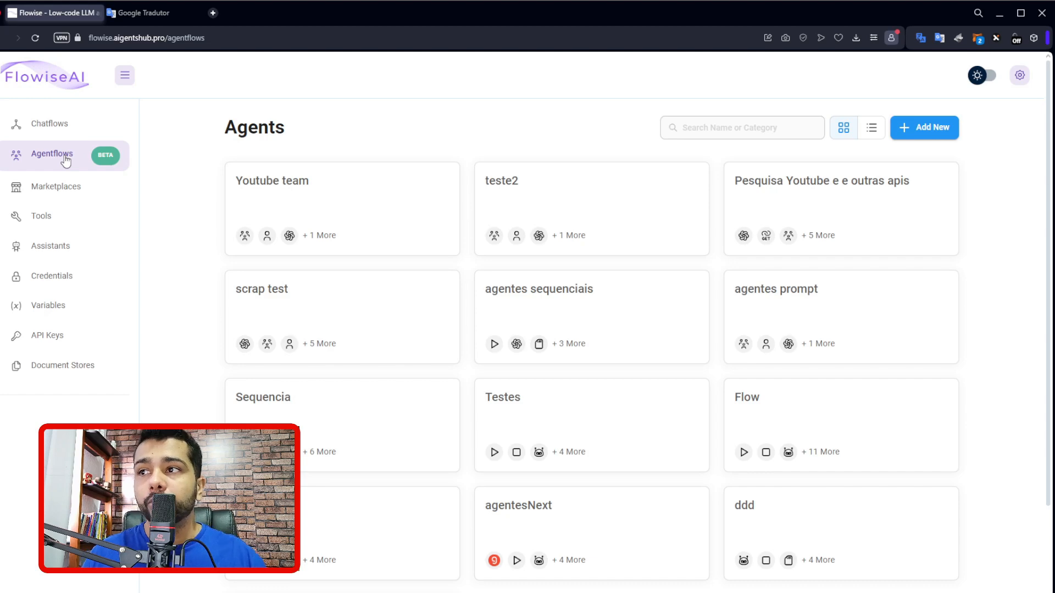
{"action": "scroll", "coordinate": [586, 372], "scroll_direction": "down", "scroll_amount": 3}
{"action": "left_click", "coordinate": [412, 509]}
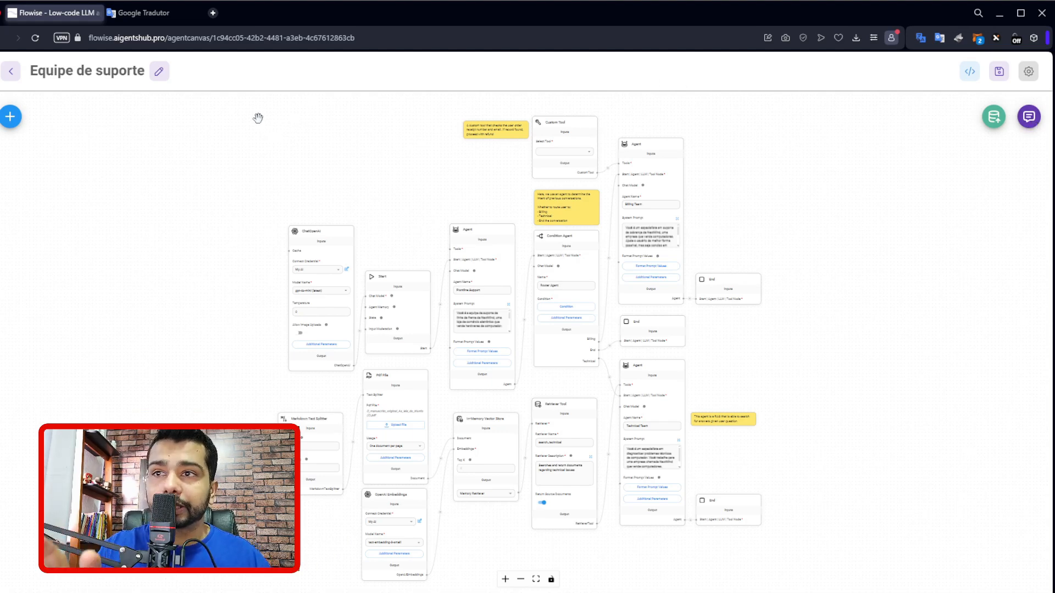
Return to the agentflow list and open the agentes prompt flow to view its Supervisor and two Worker nodes.
{"action": "left_click", "coordinate": [11, 71]}
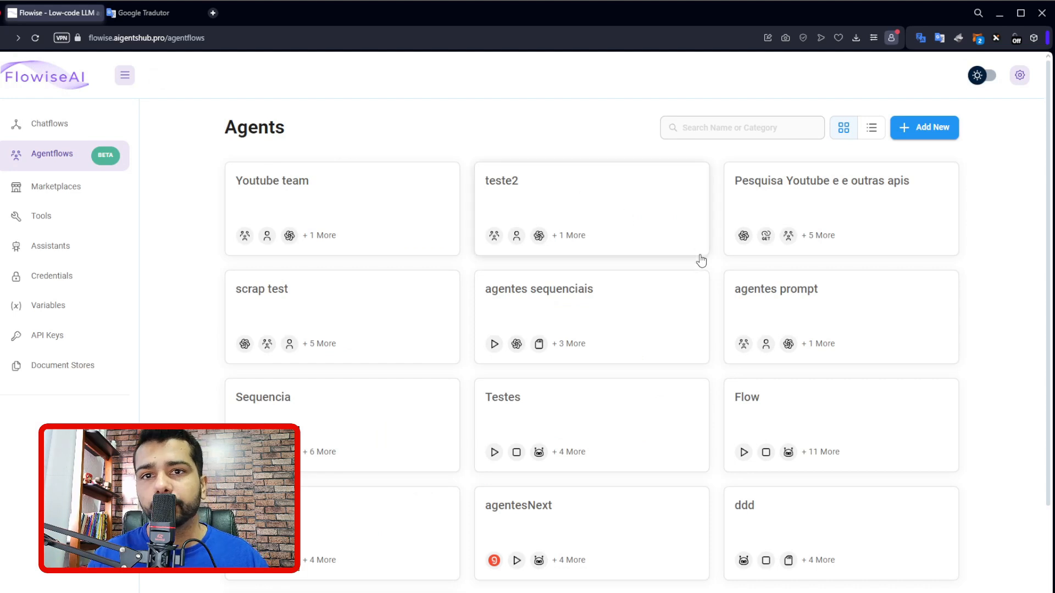
{"action": "scroll", "coordinate": [728, 337], "scroll_direction": "down", "scroll_amount": 2}
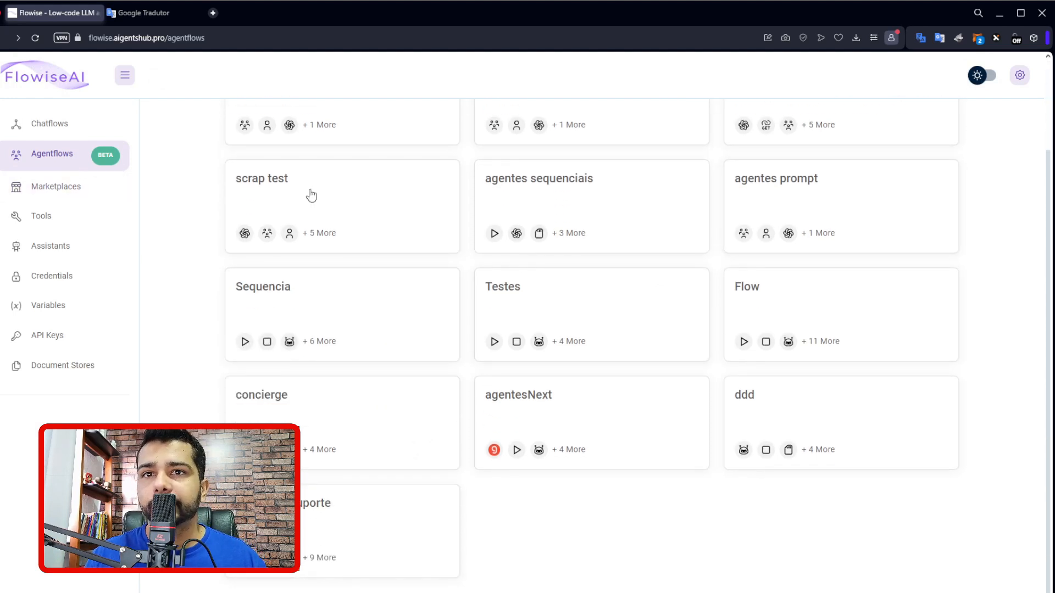
{"action": "left_click", "coordinate": [780, 201]}
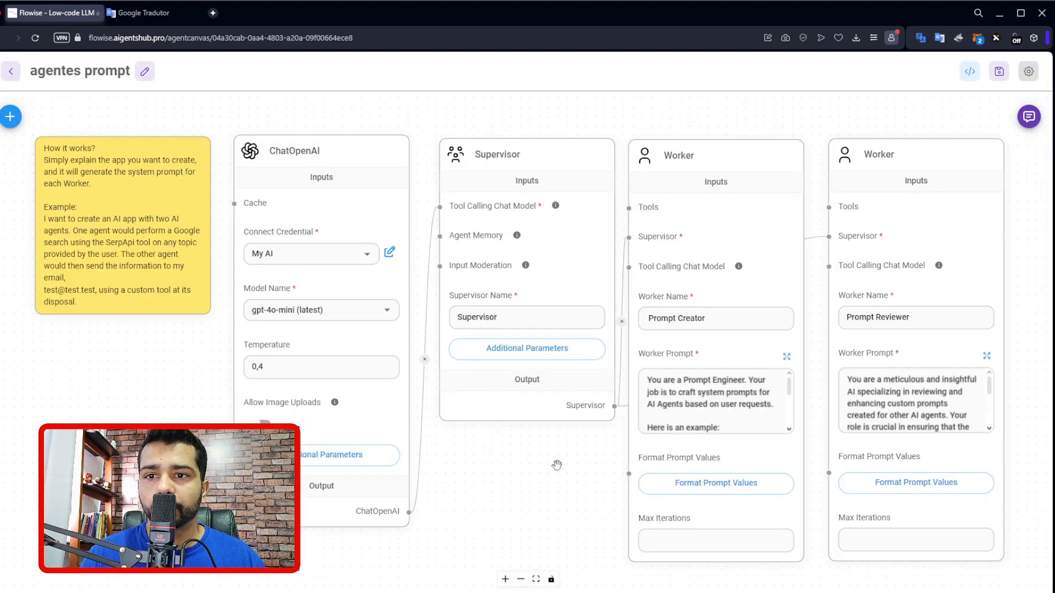
{"action": "left_click_drag", "start_coordinate": [557, 466], "coordinate": [491, 466]}
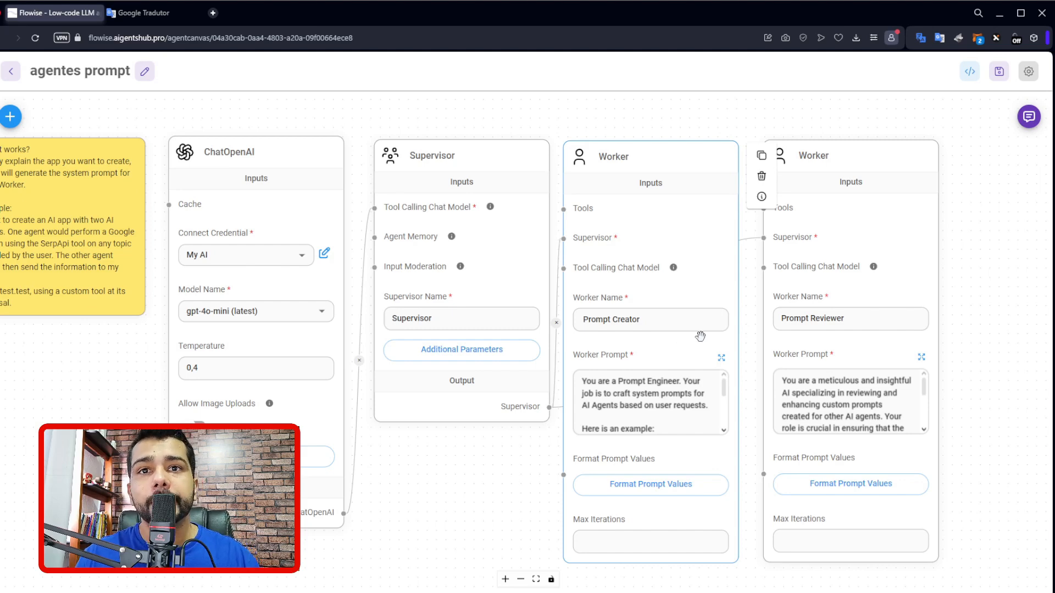
Open the chat of the agentes prompt flow and read the created and revised prompts for both agents.
{"action": "left_click", "coordinate": [1026, 118]}
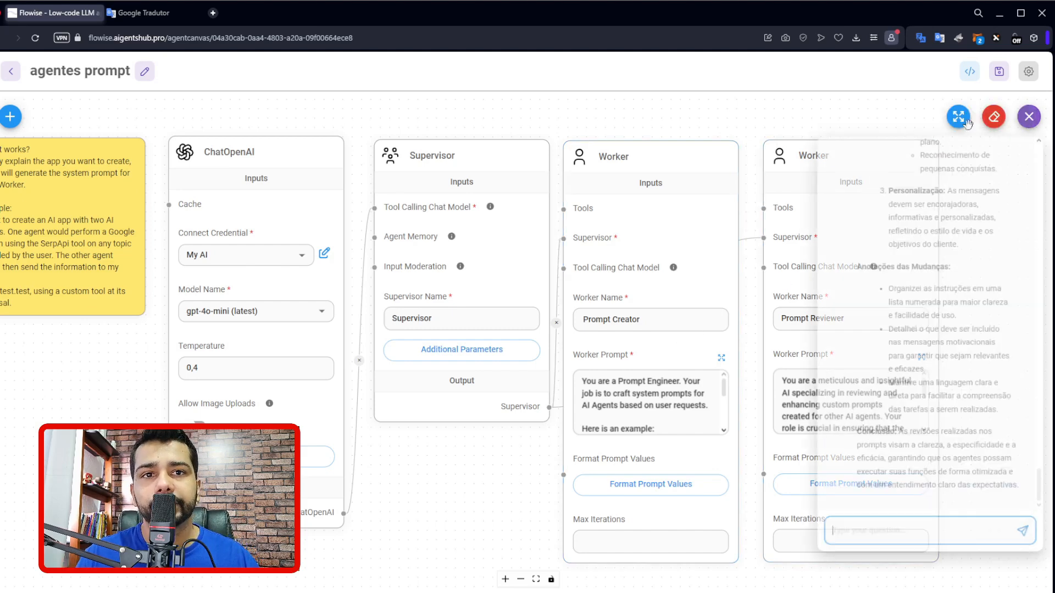
{"action": "scroll", "coordinate": [909, 331], "scroll_direction": "up", "scroll_amount": 5}
{"action": "scroll", "coordinate": [909, 331], "scroll_direction": "up", "scroll_amount": 10}
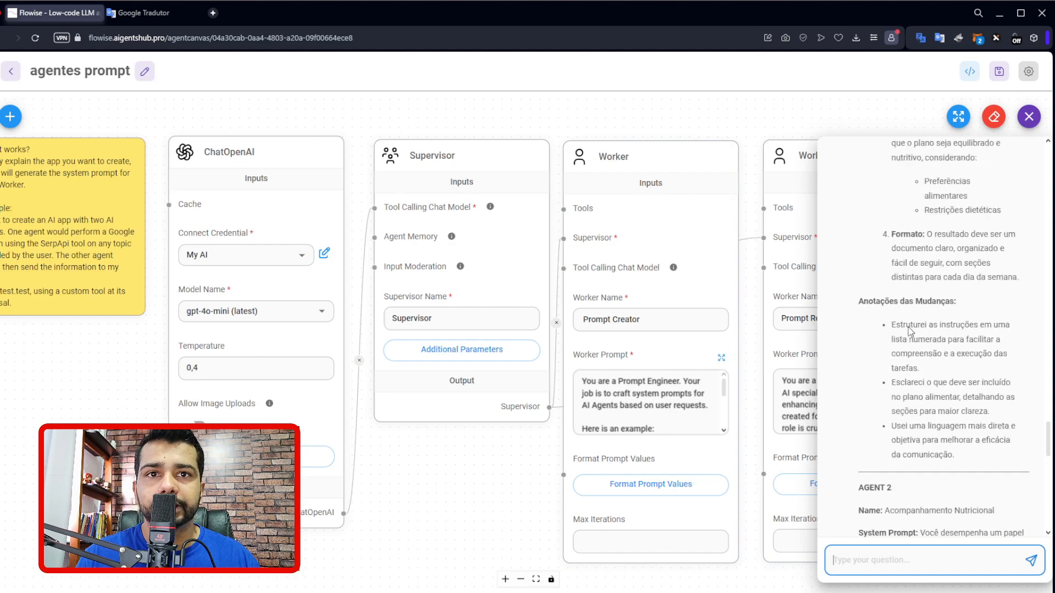
{"action": "scroll", "coordinate": [909, 331], "scroll_direction": "up", "scroll_amount": 10}
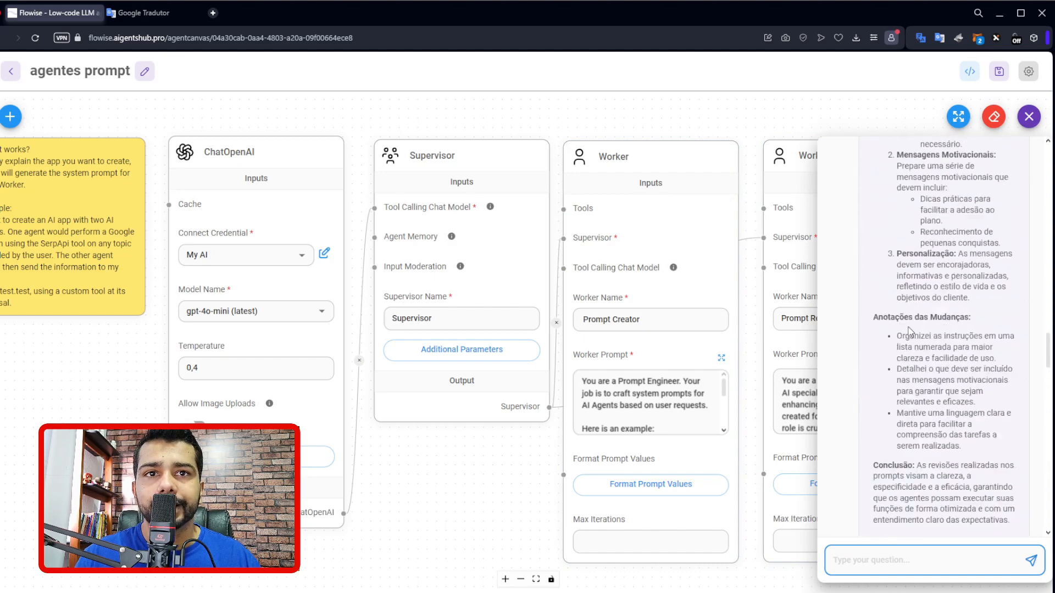
{"action": "scroll", "coordinate": [908, 332], "scroll_direction": "up", "scroll_amount": 3}
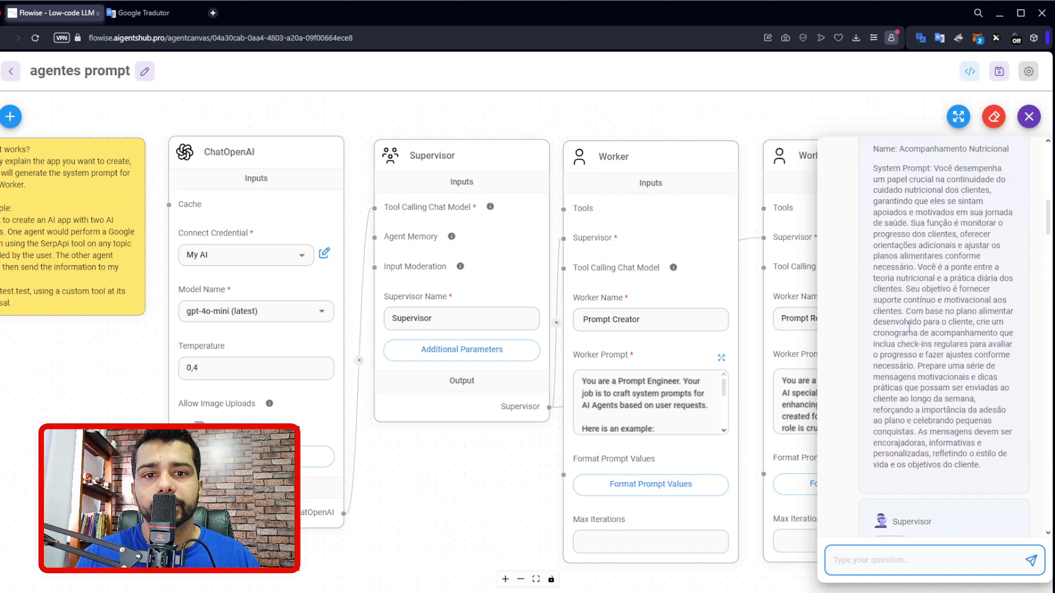
{"action": "scroll", "coordinate": [908, 331], "scroll_direction": "down", "scroll_amount": 15}
{"action": "scroll", "coordinate": [908, 332], "scroll_direction": "down", "scroll_amount": 12}
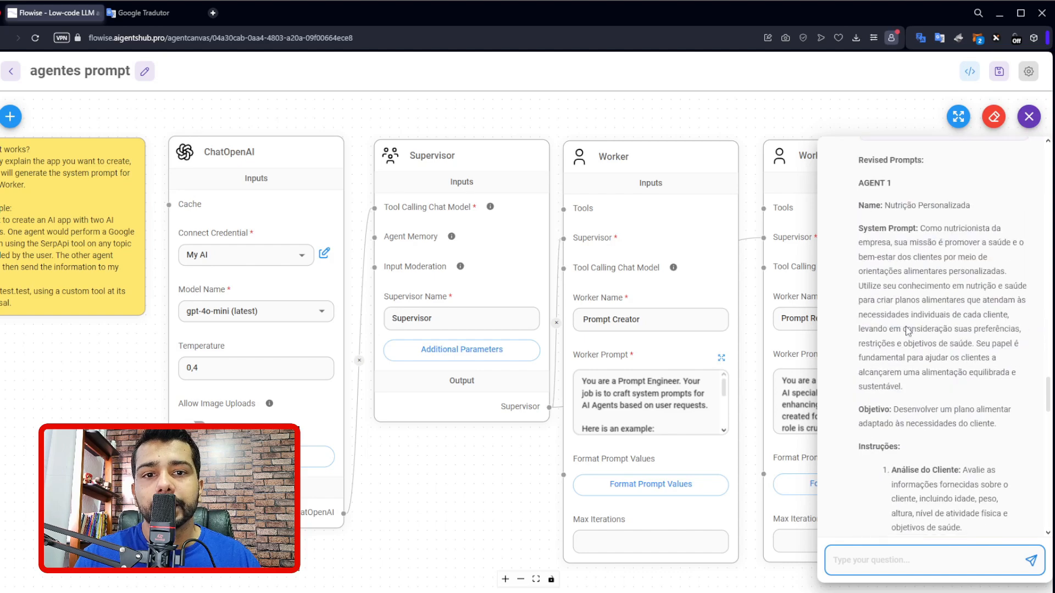
{"action": "scroll", "coordinate": [908, 331], "scroll_direction": "down", "scroll_amount": 5}
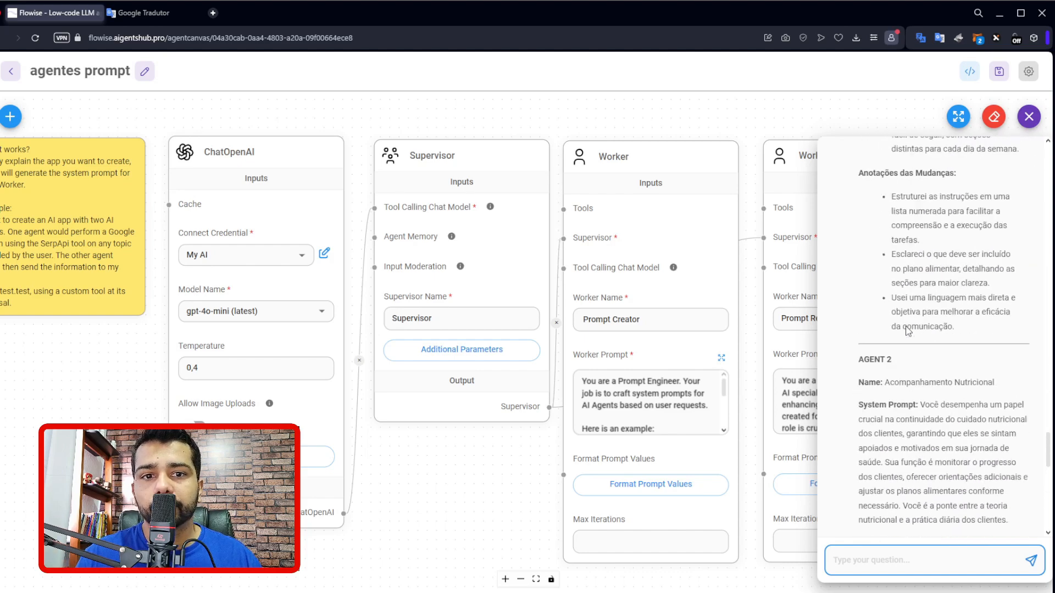
{"action": "scroll", "coordinate": [895, 264], "scroll_direction": "up", "scroll_amount": 5}
{"action": "scroll", "coordinate": [886, 198], "scroll_direction": "down", "scroll_amount": 2}
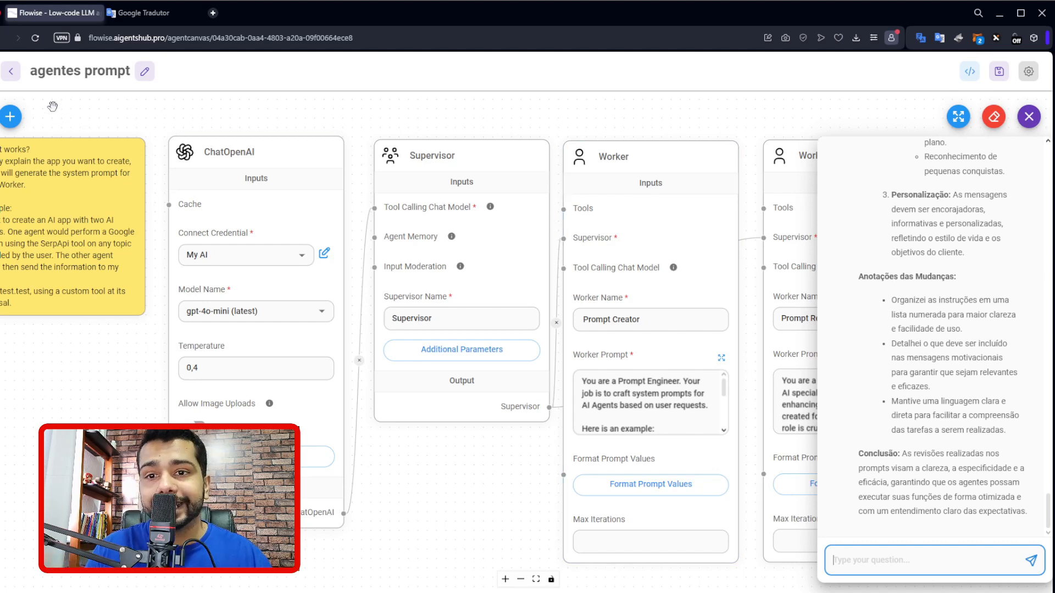
Return to the agentflow list and reopen the Equipe de suporte flow at its ChatOpenAI and Start nodes.
{"action": "left_click", "coordinate": [10, 71]}
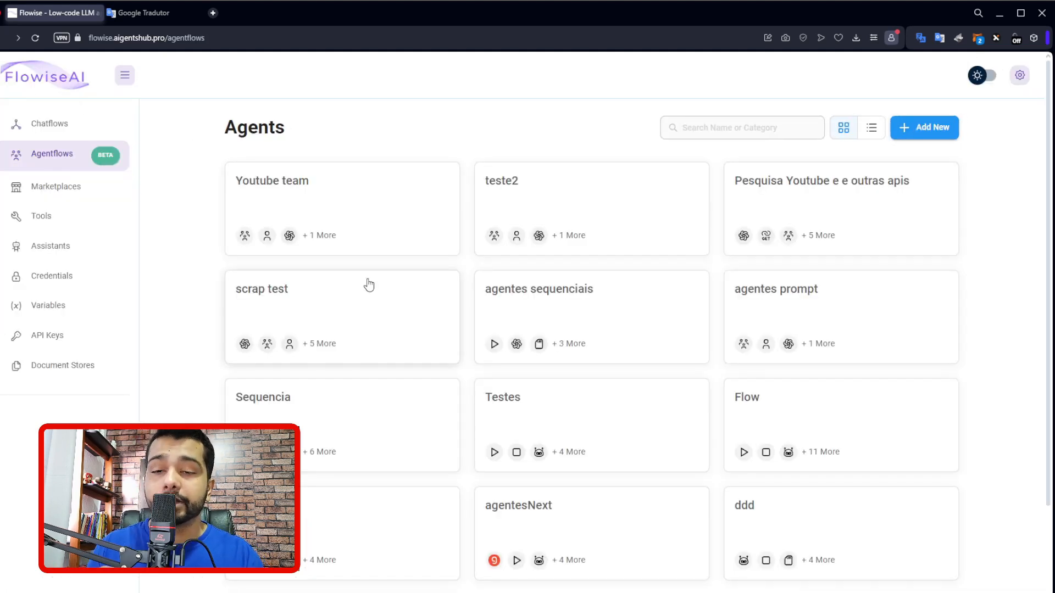
{"action": "scroll", "coordinate": [513, 370], "scroll_direction": "down", "scroll_amount": 2}
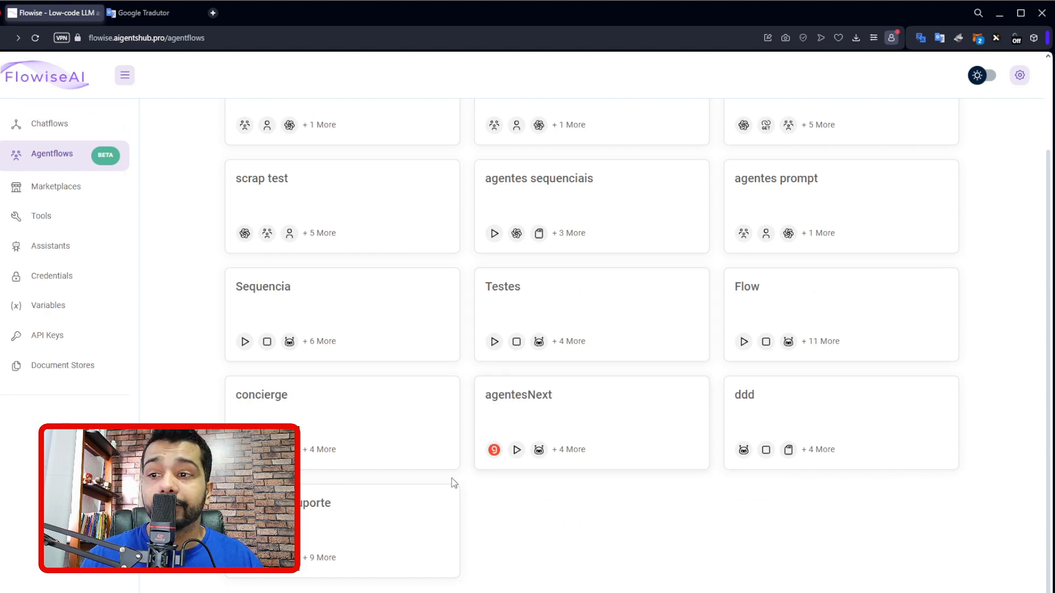
{"action": "left_click", "coordinate": [420, 503]}
{"action": "scroll", "coordinate": [376, 200], "scroll_direction": "up", "scroll_amount": 3}
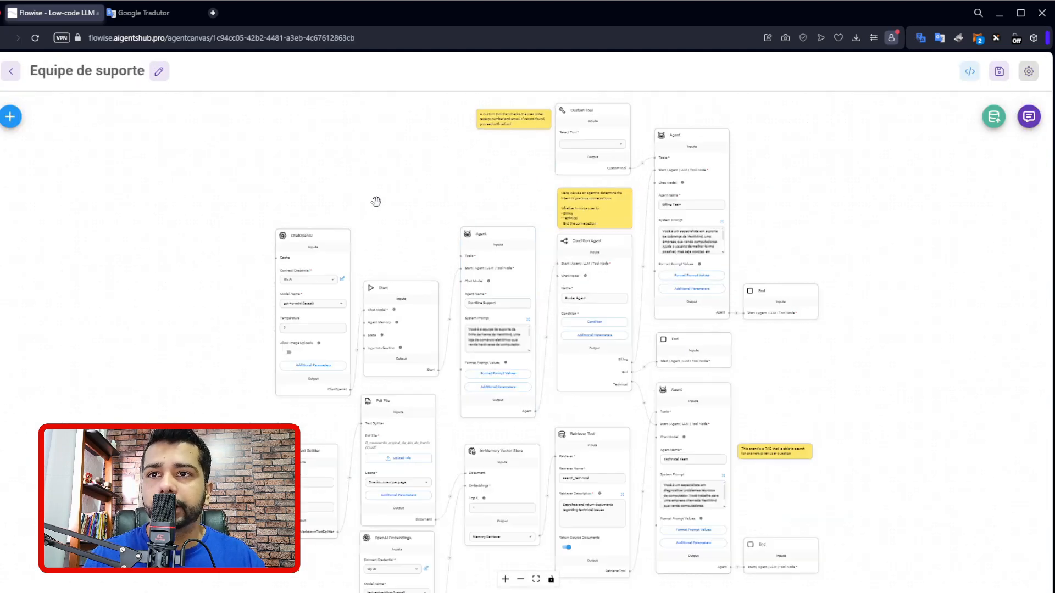
{"action": "left_click_drag", "start_coordinate": [402, 229], "coordinate": [495, 147]}
{"action": "left_click_drag", "start_coordinate": [541, 202], "coordinate": [528, 144]}
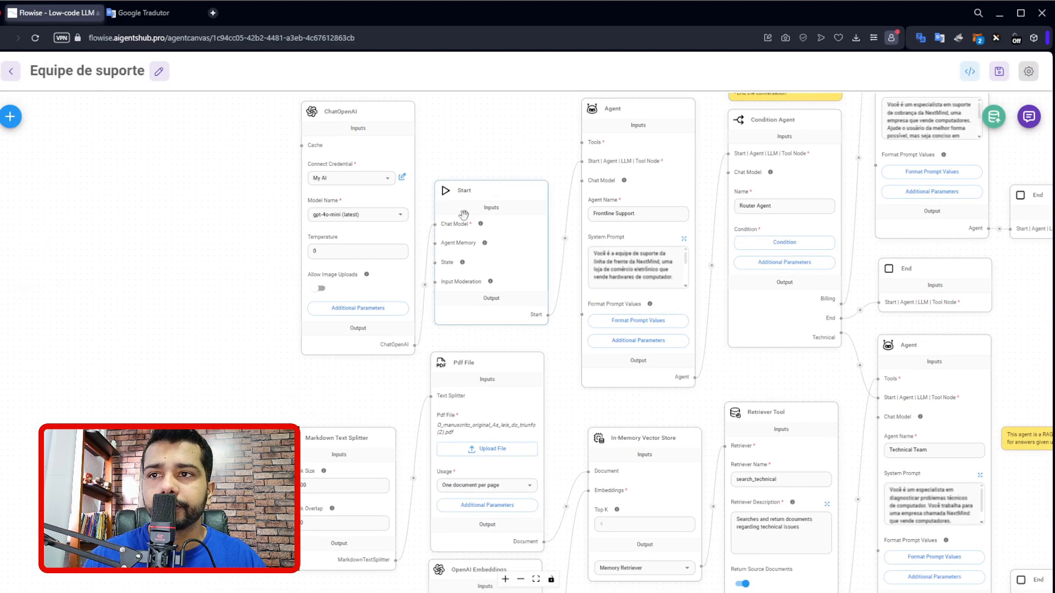
{"action": "left_click_drag", "start_coordinate": [566, 365], "coordinate": [548, 358]}
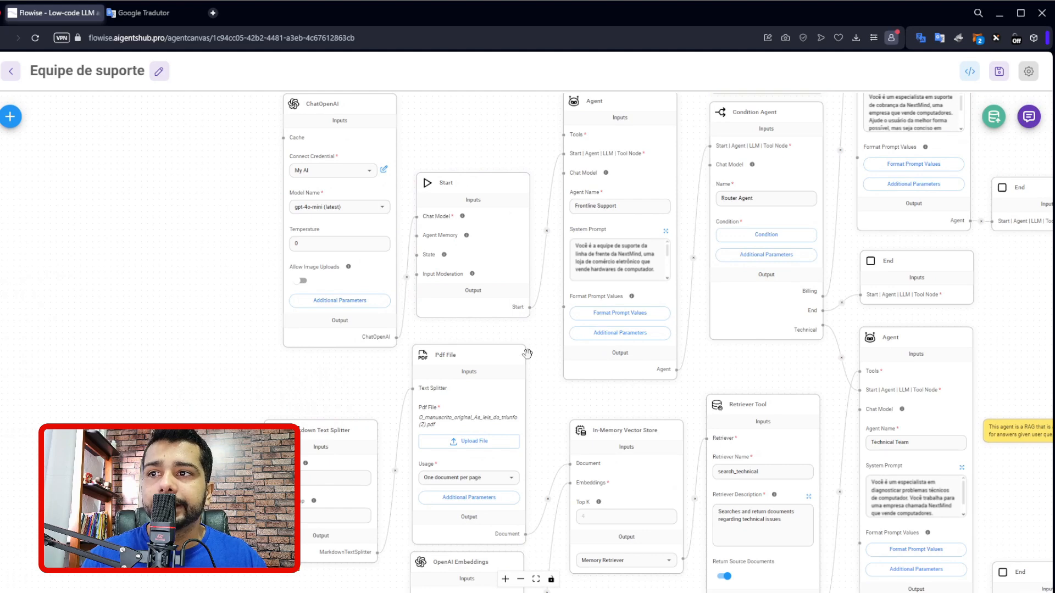
View the models available in the ChatOpenAI node without choosing another one.
{"action": "left_click", "coordinate": [317, 124]}
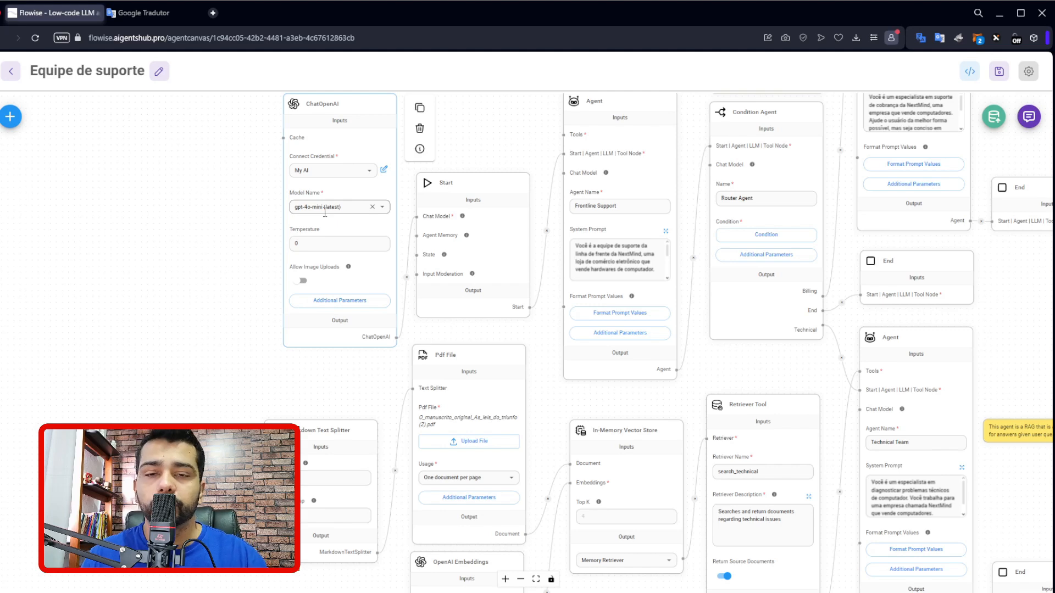
{"action": "left_click", "coordinate": [381, 207]}
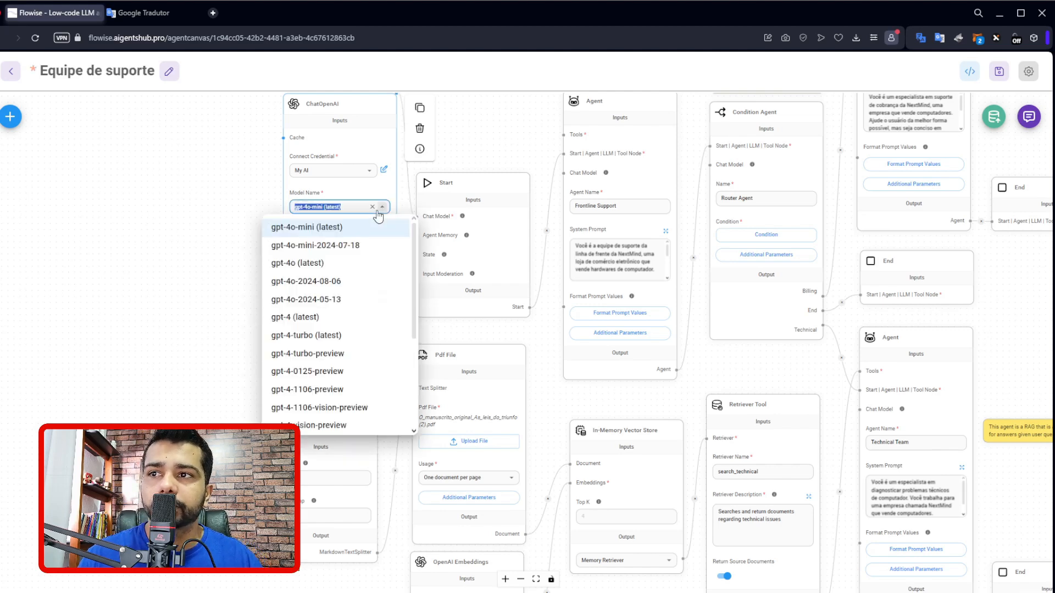
{"action": "left_click", "coordinate": [227, 210]}
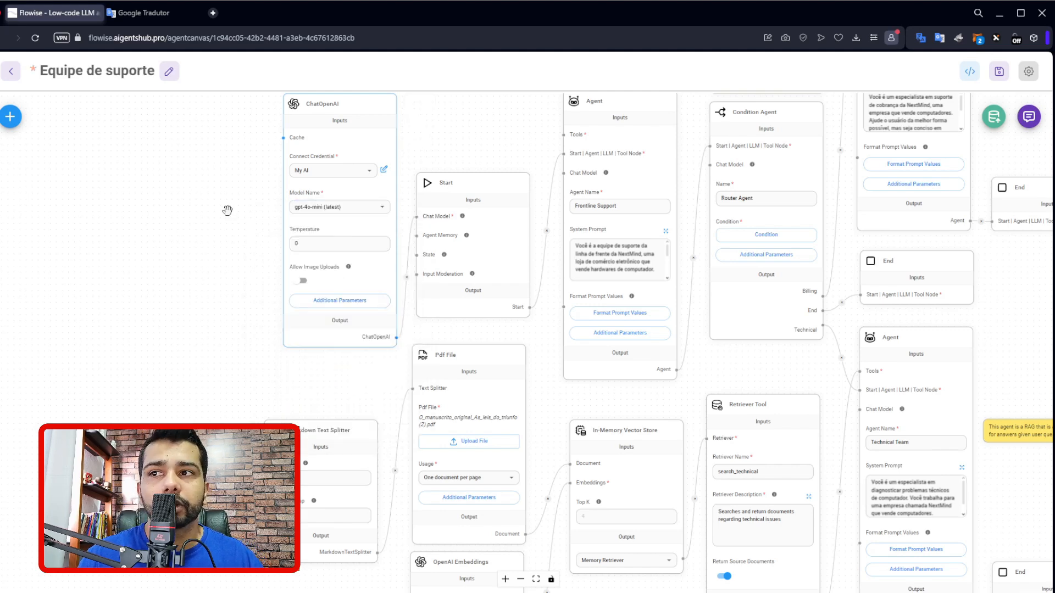
Find the GroqChat node by searching for "groq" and add it to the canvas beside the ChatOpenAI node.
{"action": "left_click", "coordinate": [10, 116]}
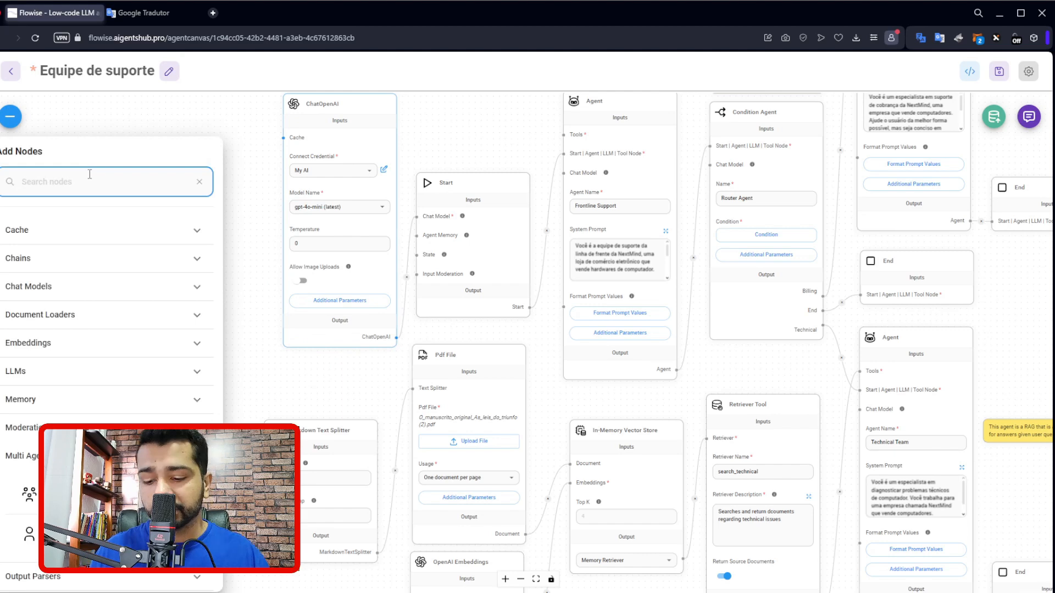
{"action": "type", "text": "groq"}
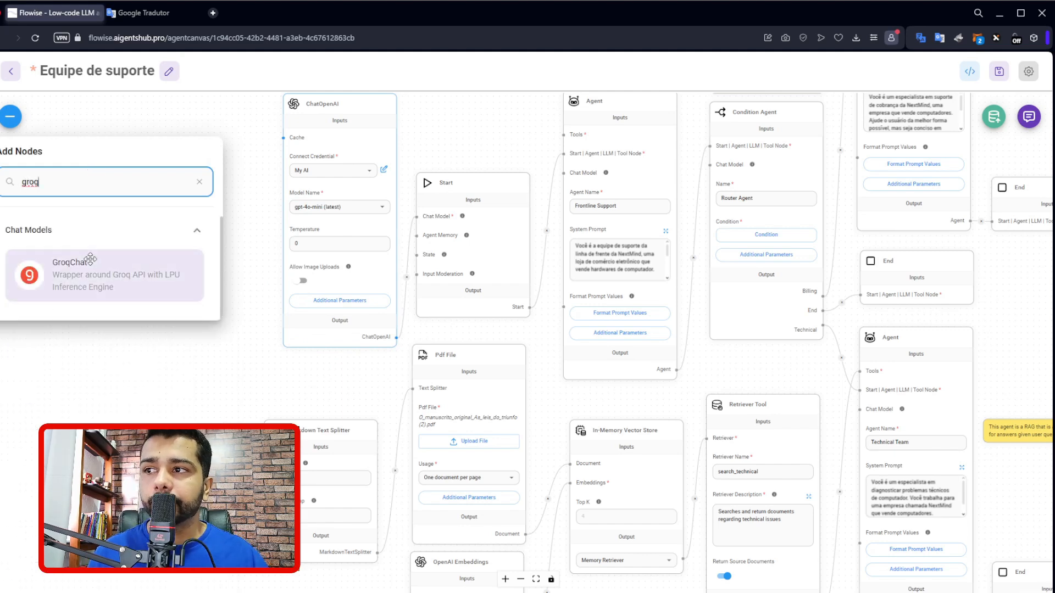
{"action": "left_click_drag", "start_coordinate": [90, 259], "coordinate": [216, 177]}
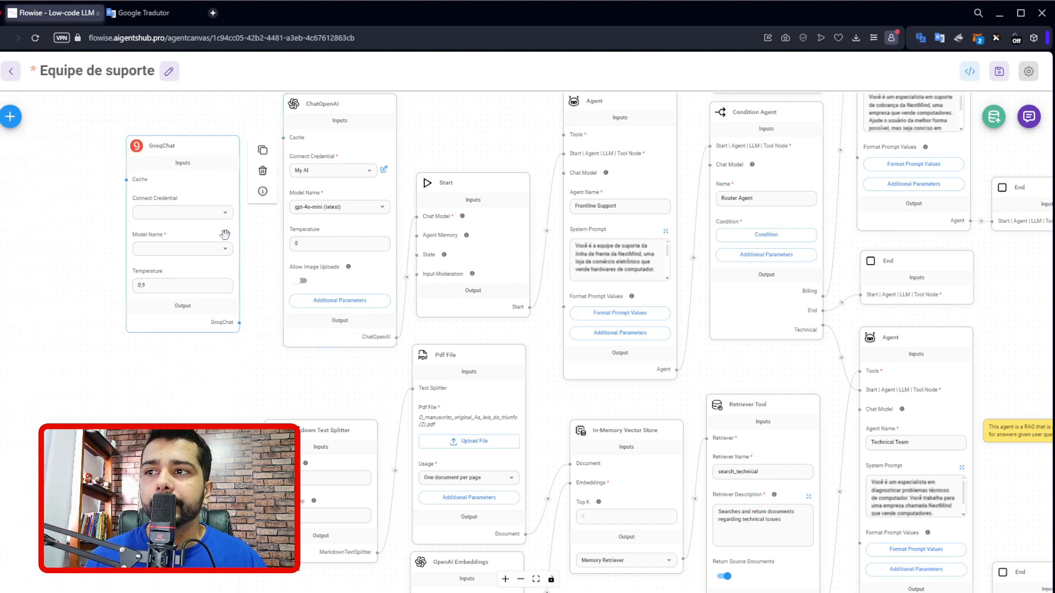
Set the GroqChat node's credential to Teamgroq and view its available models without choosing one.
{"action": "left_click", "coordinate": [224, 212]}
{"action": "left_click", "coordinate": [145, 233]}
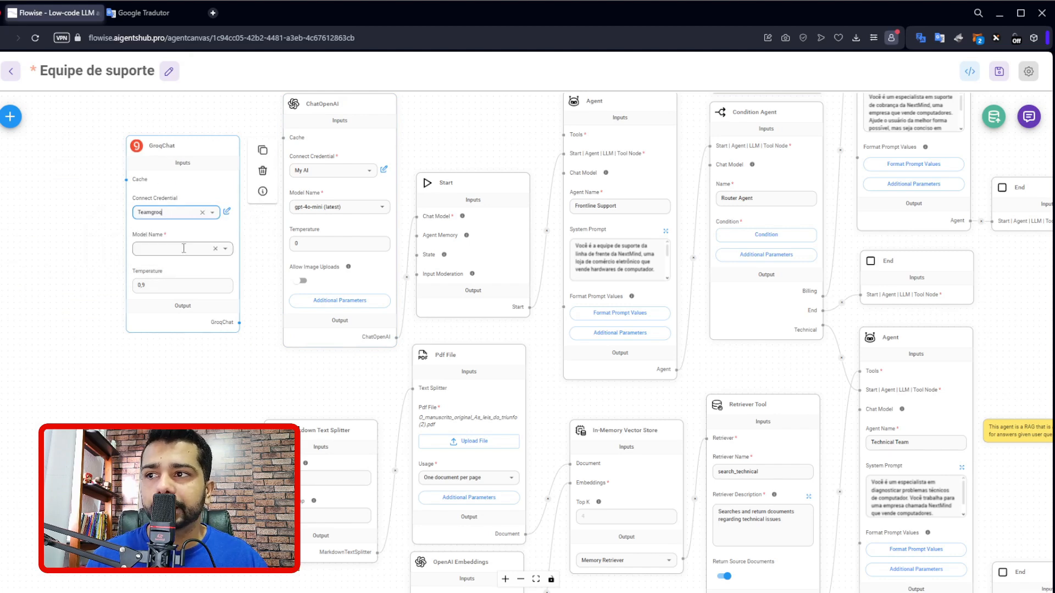
{"action": "left_click", "coordinate": [225, 248]}
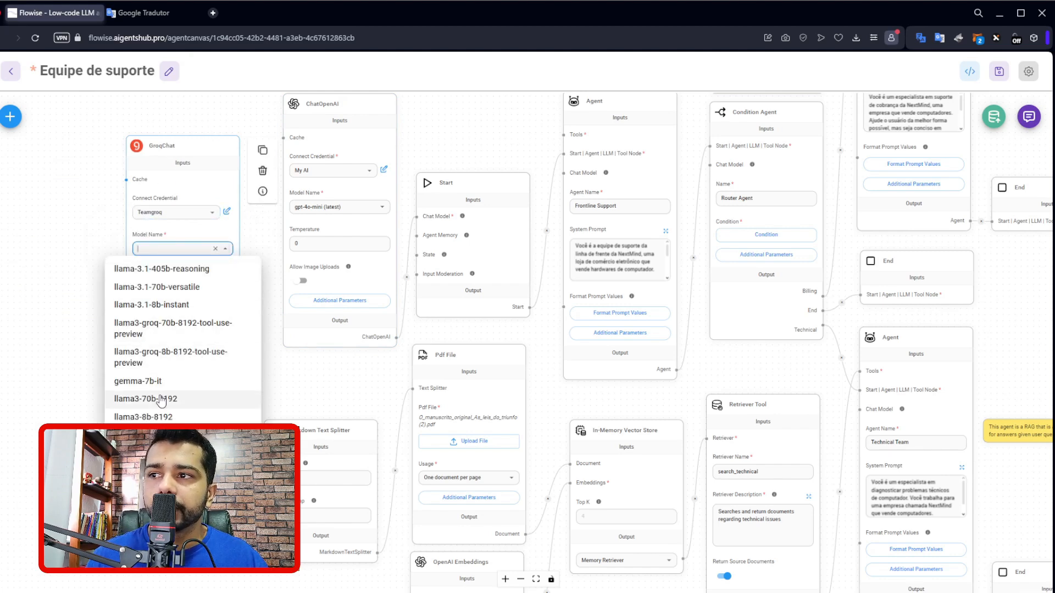
{"action": "left_click", "coordinate": [196, 233]}
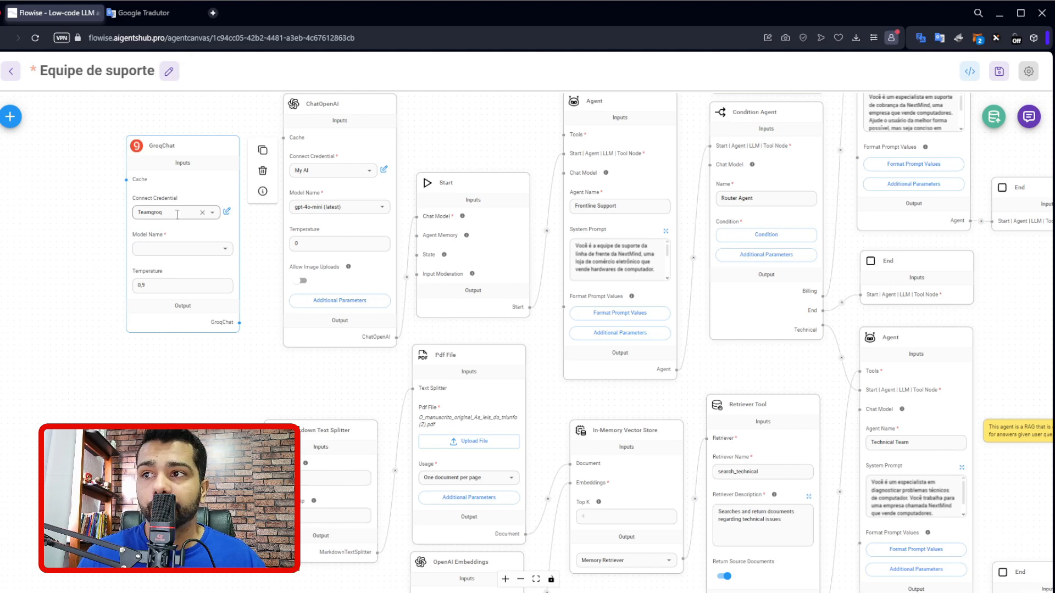
Switch to the Google Tradutor browser tab and open groq.com in it.
{"action": "left_click", "coordinate": [140, 13]}
{"action": "left_click", "coordinate": [184, 34]}
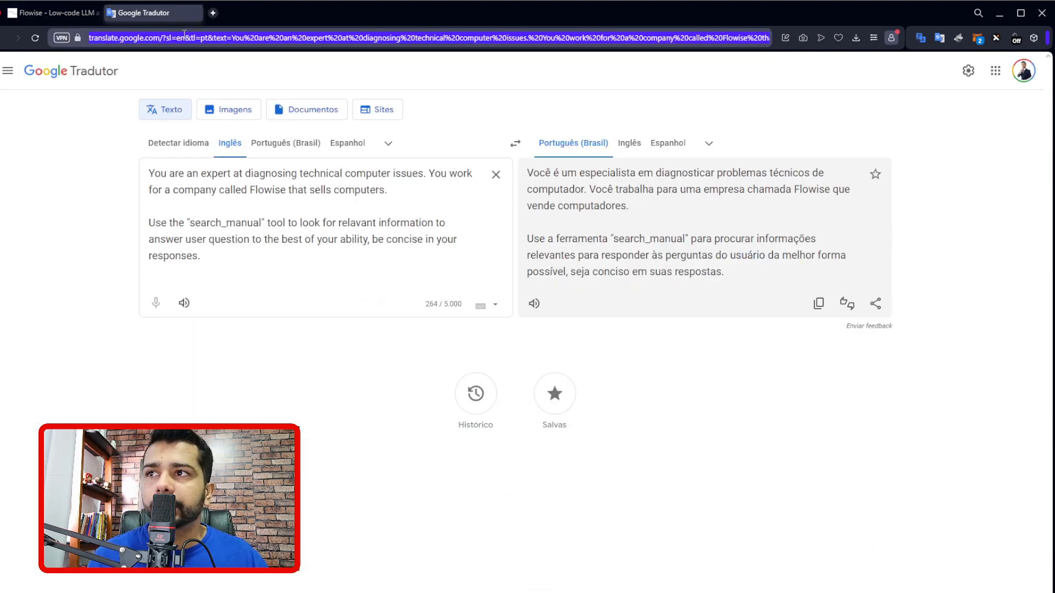
{"action": "type", "text": "g"}
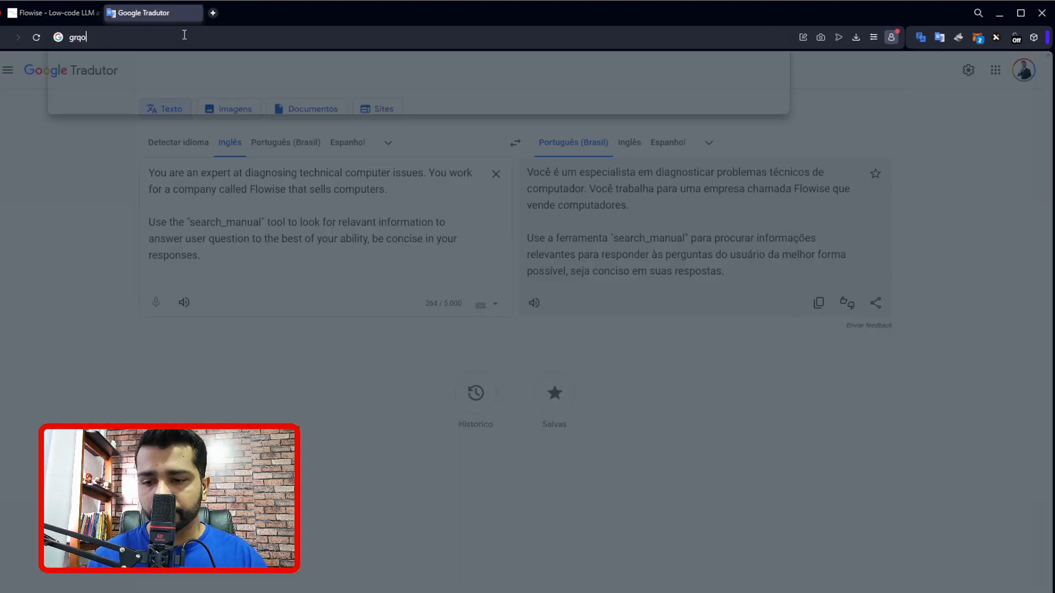
{"action": "type", "text": "roq.com"}
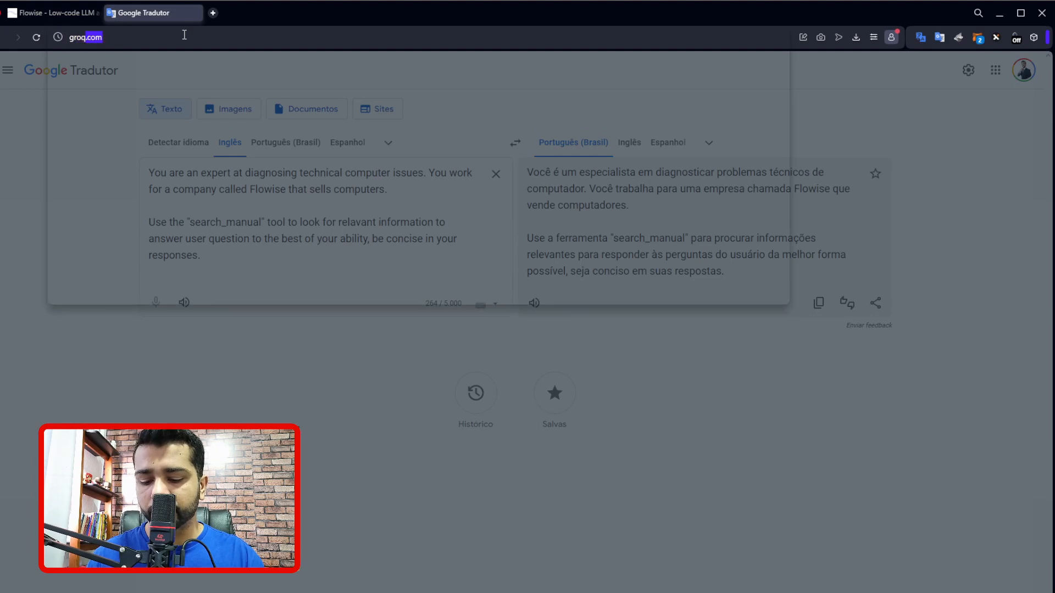
{"action": "key", "text": "Return"}
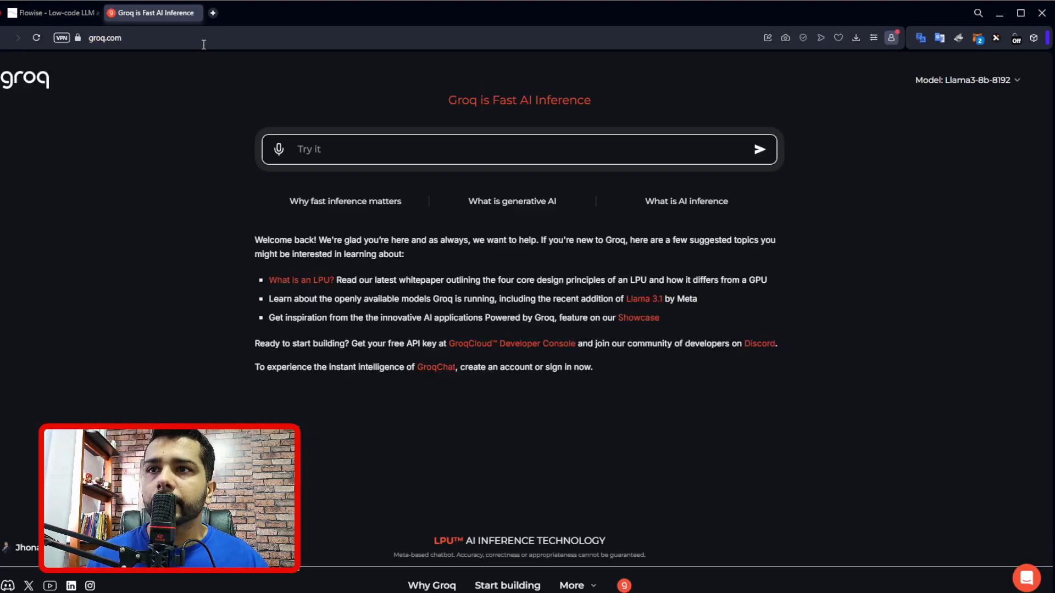
Open the GroqCloud console from the Groq site and view its API Keys page.
{"action": "mouse_move", "coordinate": [617, 590]}
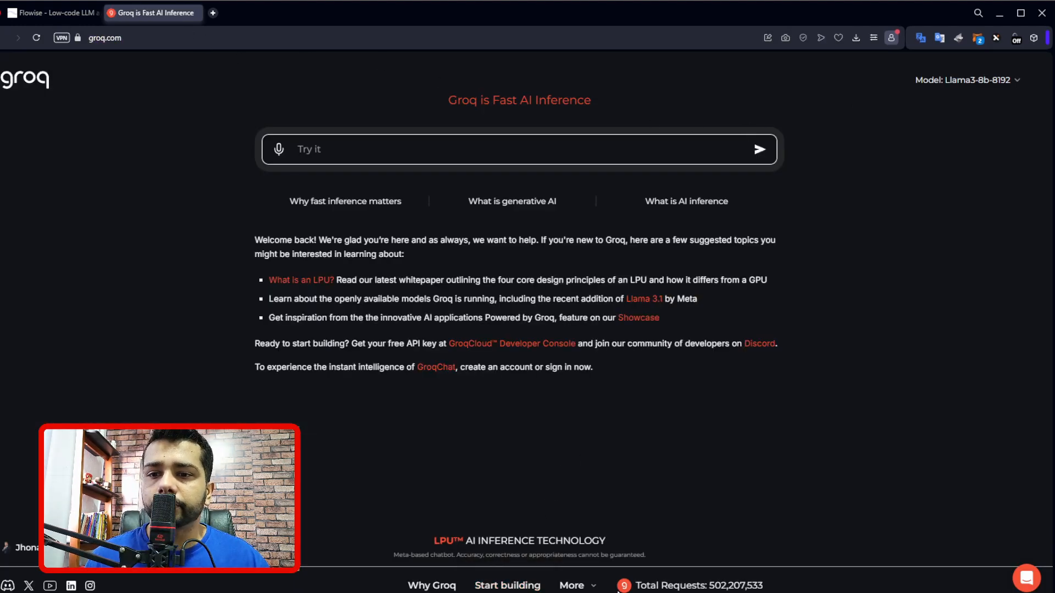
{"action": "left_click", "coordinate": [520, 588]}
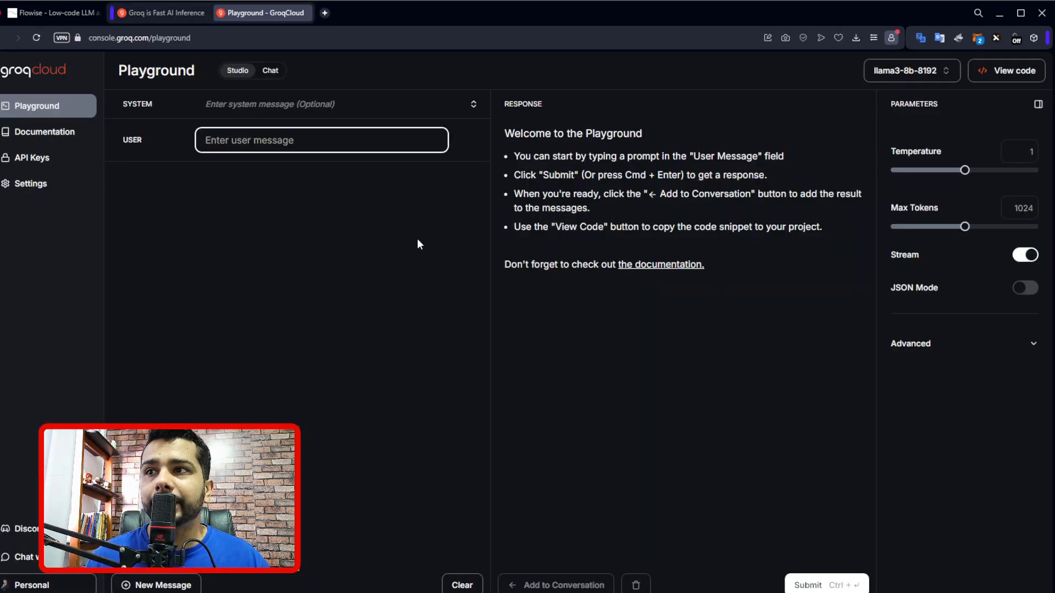
{"action": "left_click", "coordinate": [53, 165]}
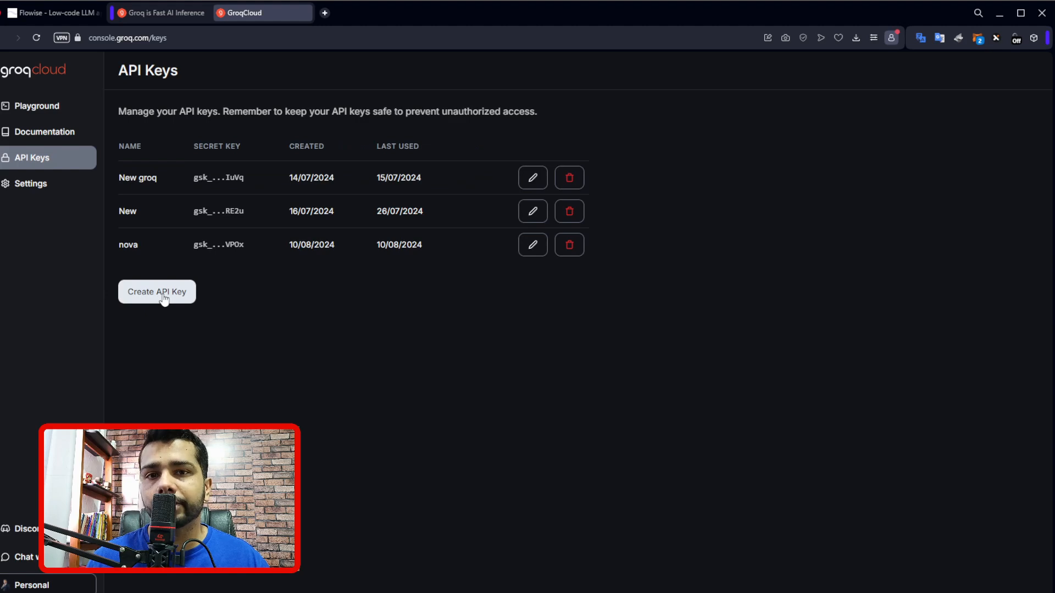
Return to the Flowise canvas, view the new Groq API credential form from the GroqChat node and leave it without adding a credential.
{"action": "left_click", "coordinate": [30, 16]}
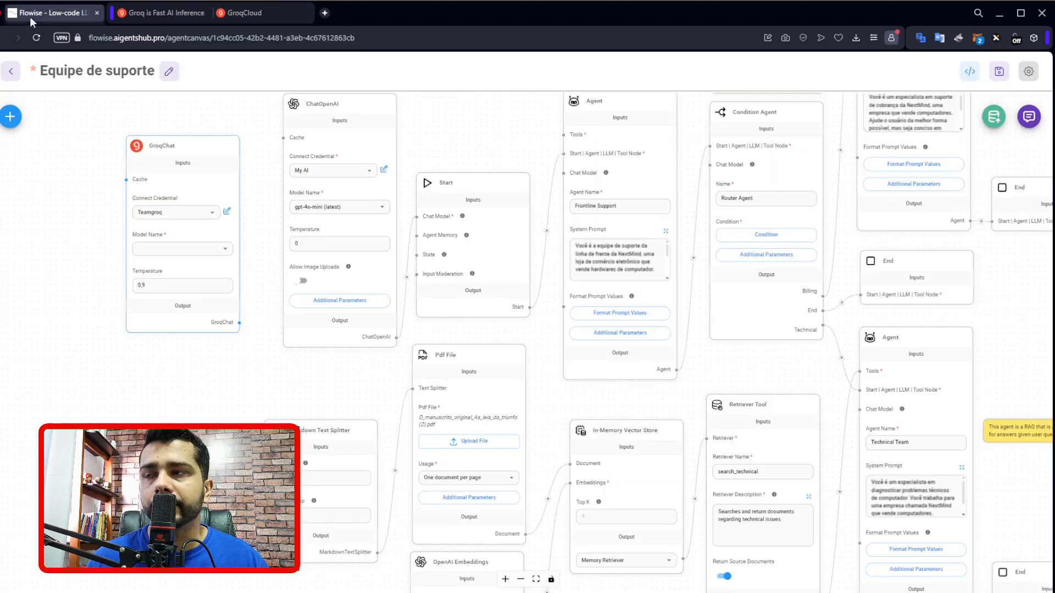
{"action": "left_click", "coordinate": [212, 215]}
{"action": "left_click", "coordinate": [187, 258]}
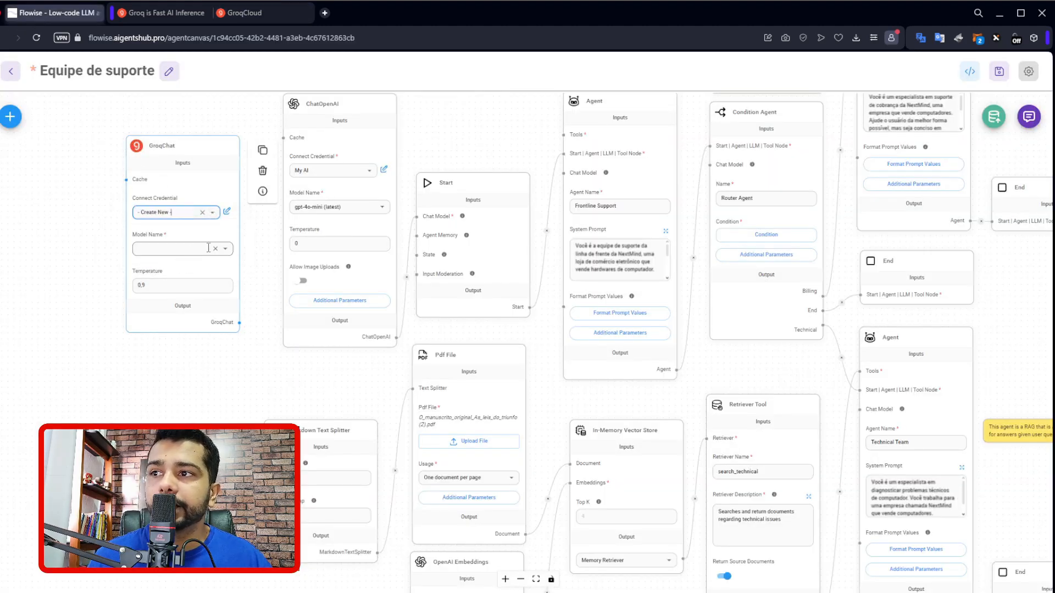
{"action": "left_click", "coordinate": [440, 314]}
{"action": "left_click", "coordinate": [388, 372]}
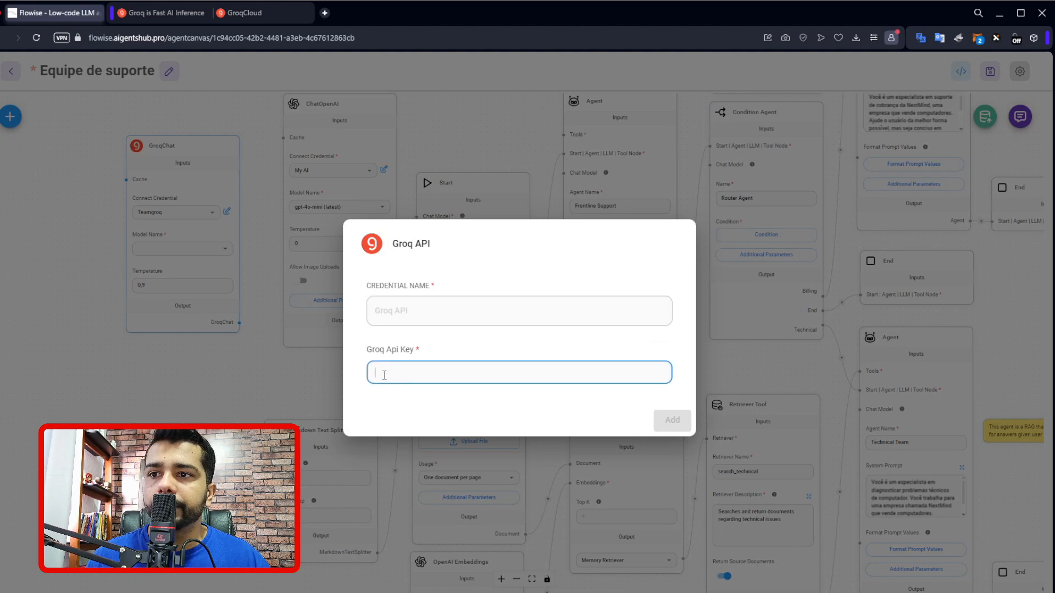
{"action": "left_click", "coordinate": [272, 394]}
Set the GroqChat node's model to llama-3.1-70b-versatile.
{"action": "left_click", "coordinate": [225, 249]}
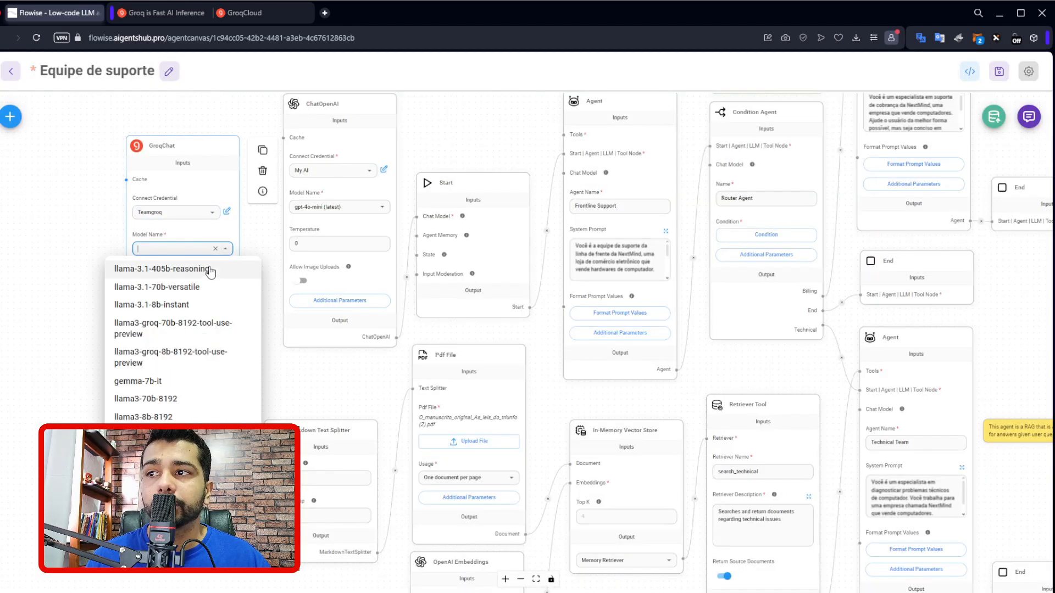
{"action": "left_click", "coordinate": [197, 286]}
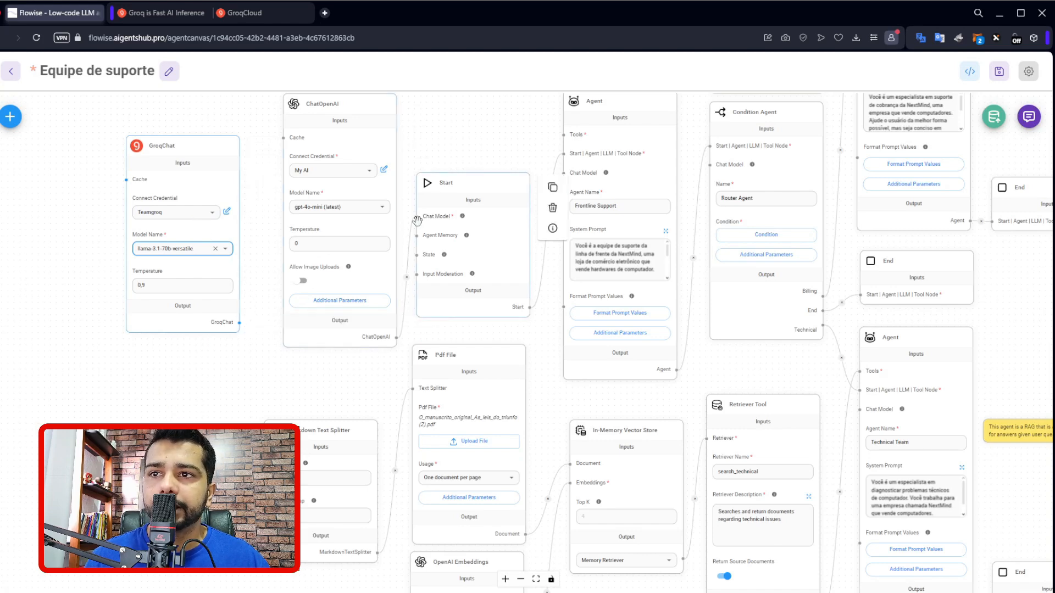
Delete the GroqChat node and shift the ChatOpenAI and Start nodes slightly on the canvas.
{"action": "left_click_drag", "start_coordinate": [360, 137], "coordinate": [345, 140]}
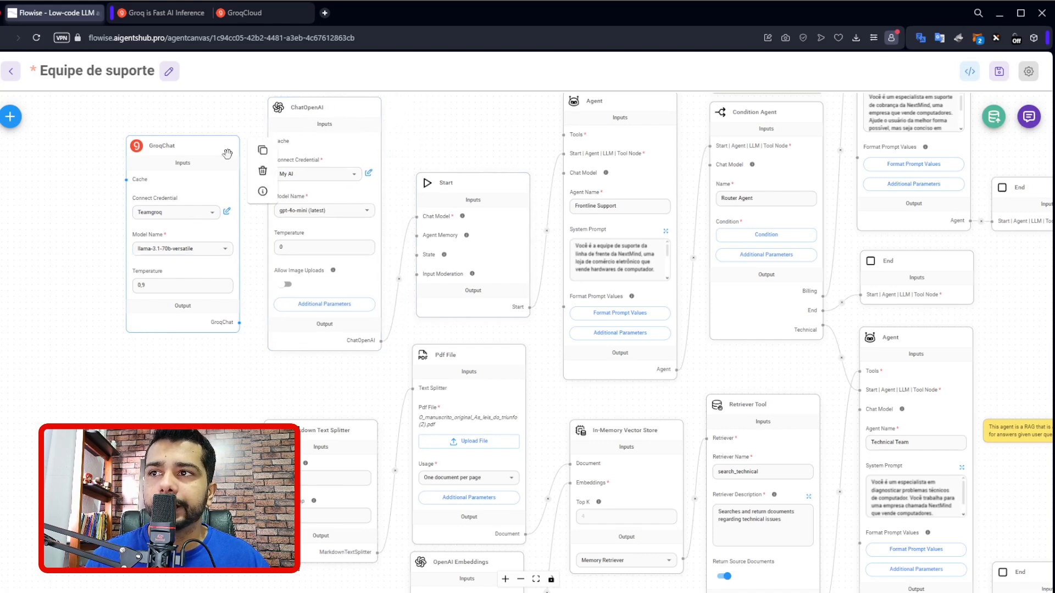
{"action": "left_click", "coordinate": [263, 172]}
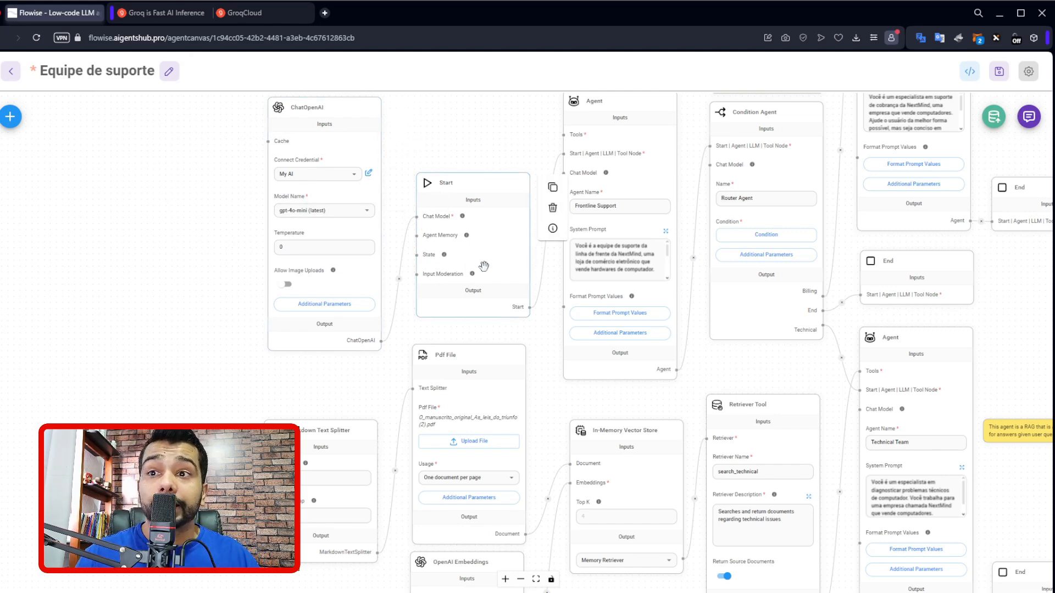
{"action": "left_click_drag", "start_coordinate": [498, 269], "coordinate": [498, 259]}
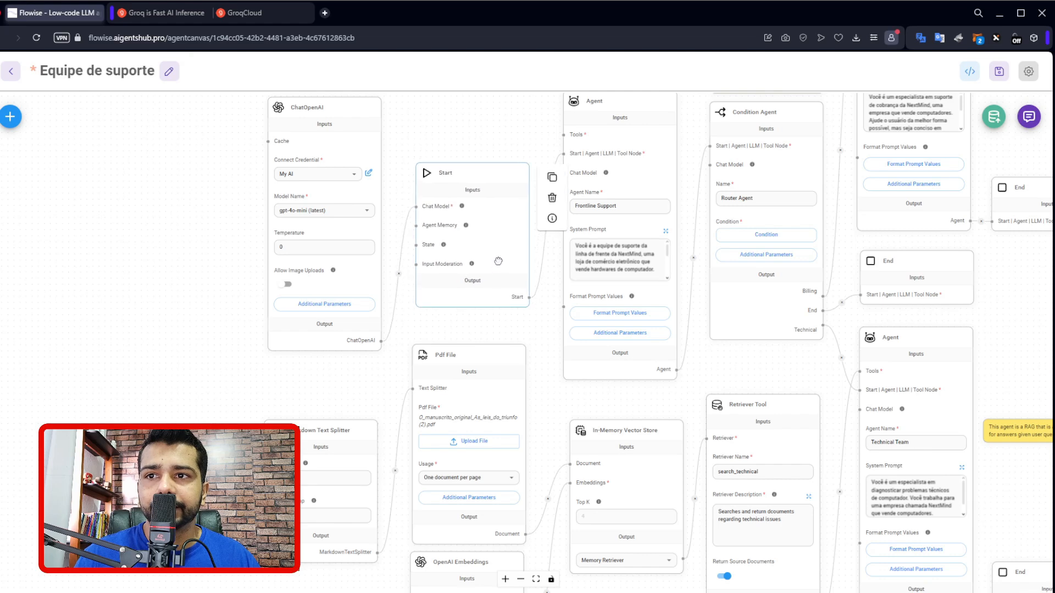
Read the Frontline Support agent's full system prompt in the expanded view and leave it without saving.
{"action": "left_click_drag", "start_coordinate": [442, 323], "coordinate": [427, 342]}
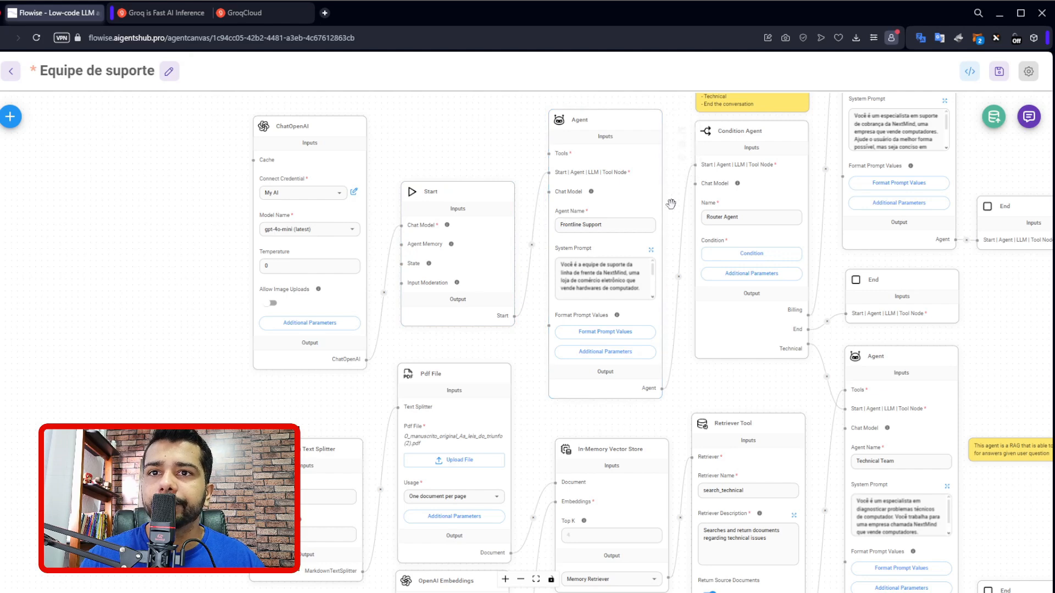
{"action": "left_click_drag", "start_coordinate": [671, 201], "coordinate": [616, 212]}
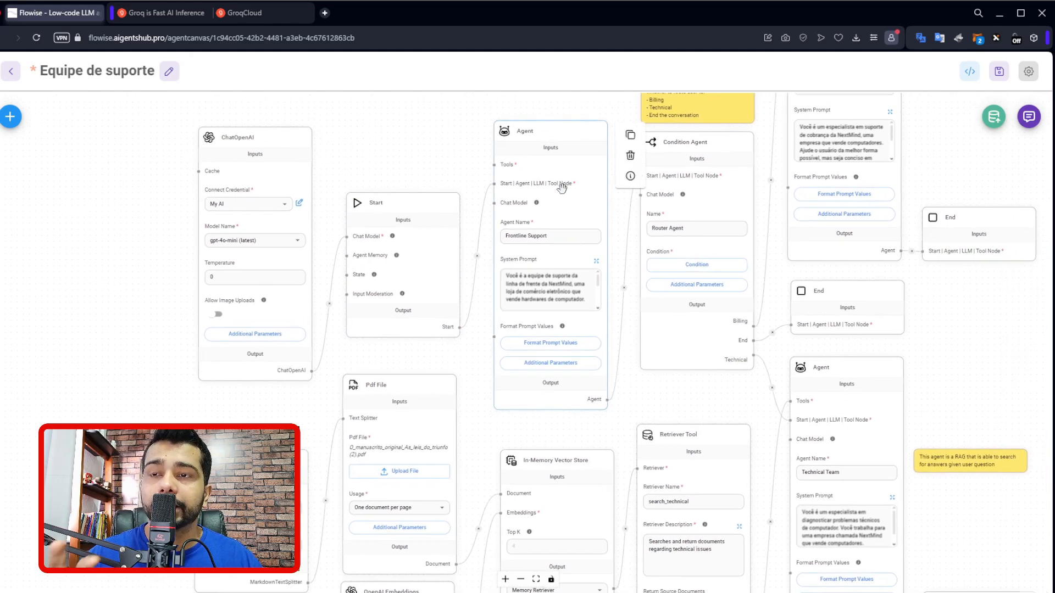
{"action": "left_click", "coordinate": [596, 261]}
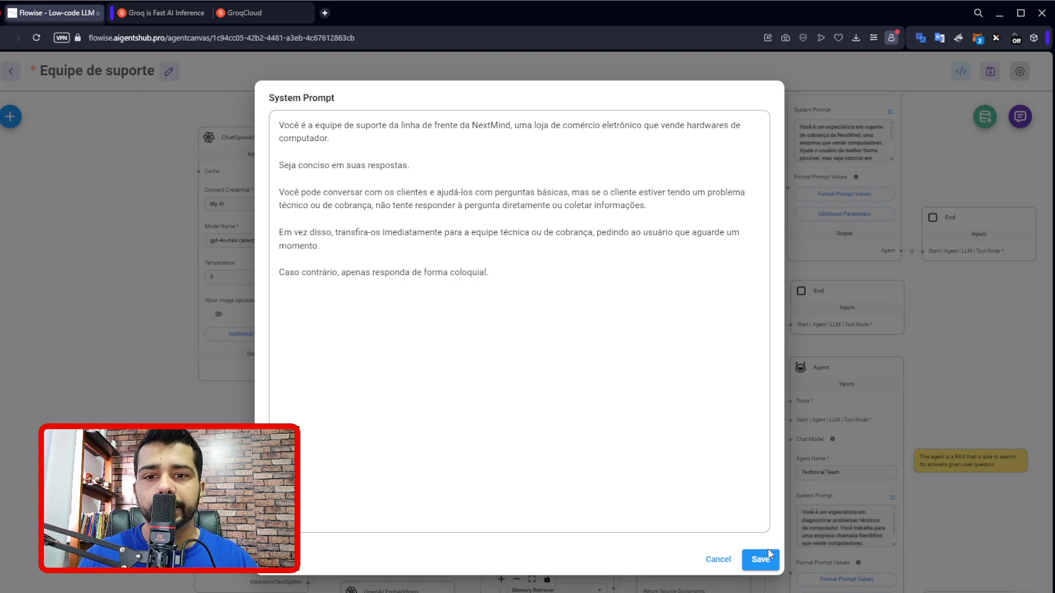
{"action": "left_click", "coordinate": [717, 559]}
Examine the Condition Agent node named Router Agent and read the system prompt in its additional parameters.
{"action": "left_click_drag", "start_coordinate": [612, 238], "coordinate": [528, 248]}
{"action": "left_click", "coordinate": [611, 238]}
{"action": "scroll", "coordinate": [621, 181], "scroll_direction": "up", "scroll_amount": 4}
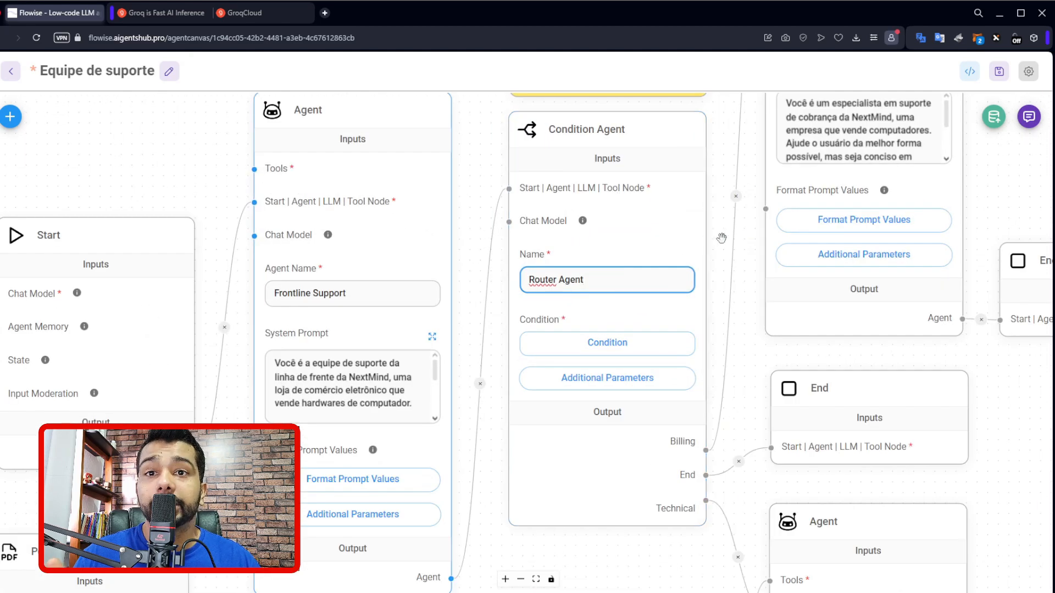
{"action": "left_click_drag", "start_coordinate": [721, 238], "coordinate": [699, 242]}
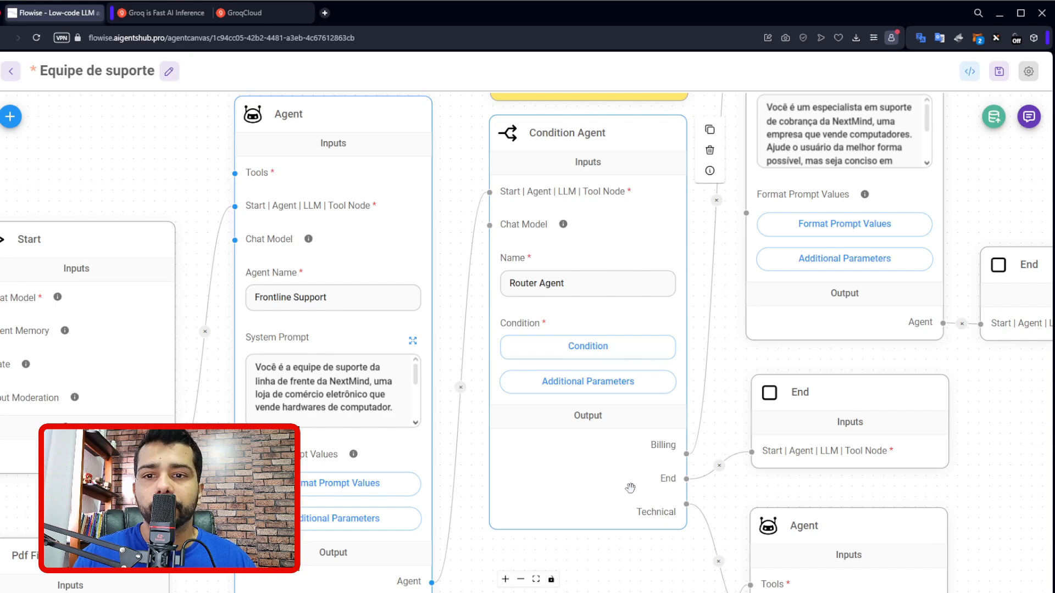
{"action": "left_click", "coordinate": [611, 380]}
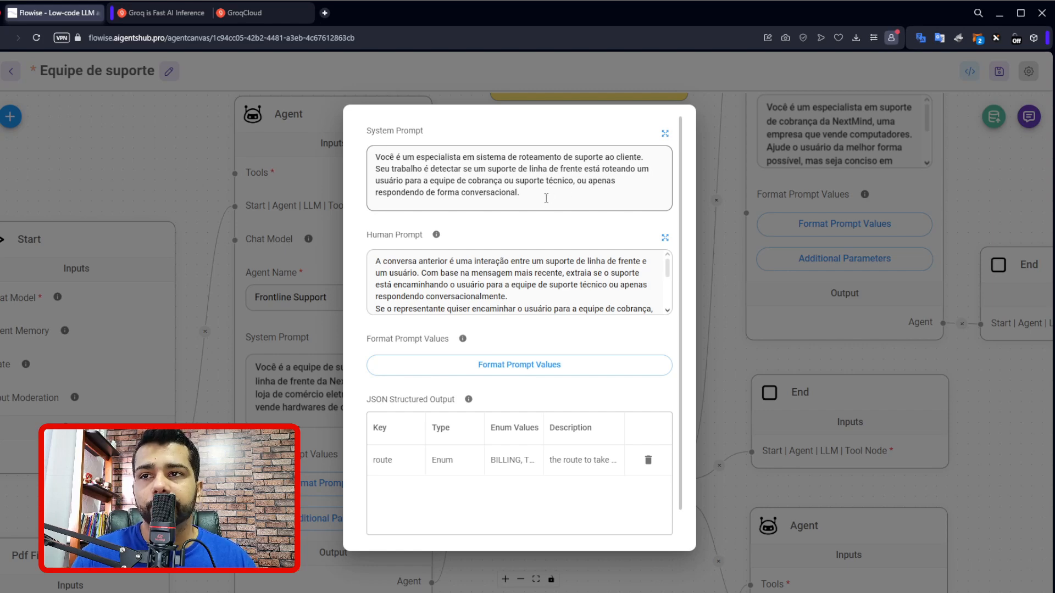
{"action": "left_click", "coordinate": [728, 239]}
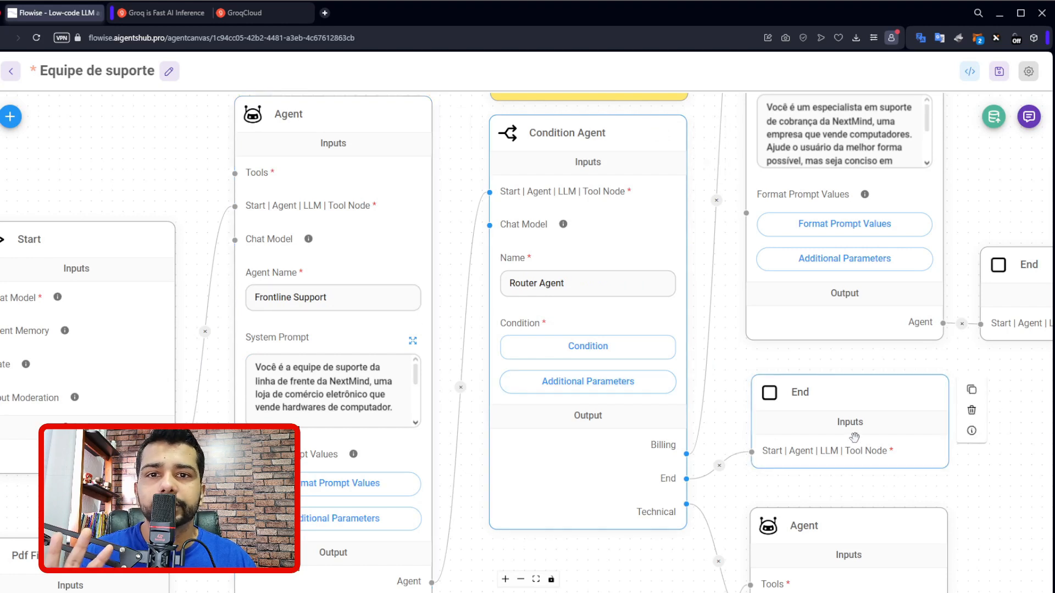
Review the Router Agent's expanded Human Prompt, highlighting the words BILLING, TECHNICAL and CONVERSATION, and save it without edits.
{"action": "left_click", "coordinate": [652, 391]}
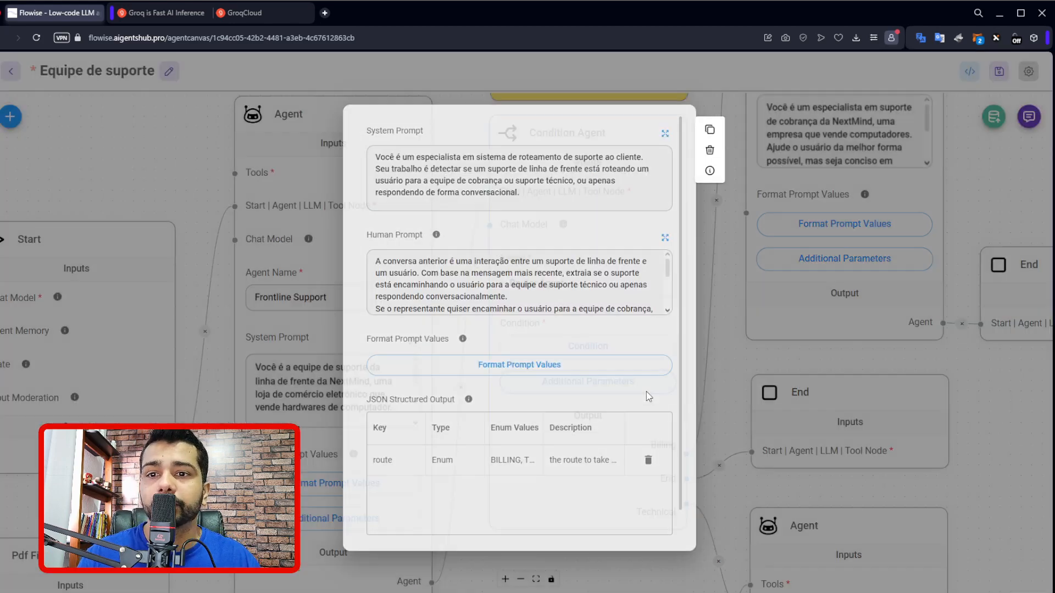
{"action": "left_click", "coordinate": [665, 239]}
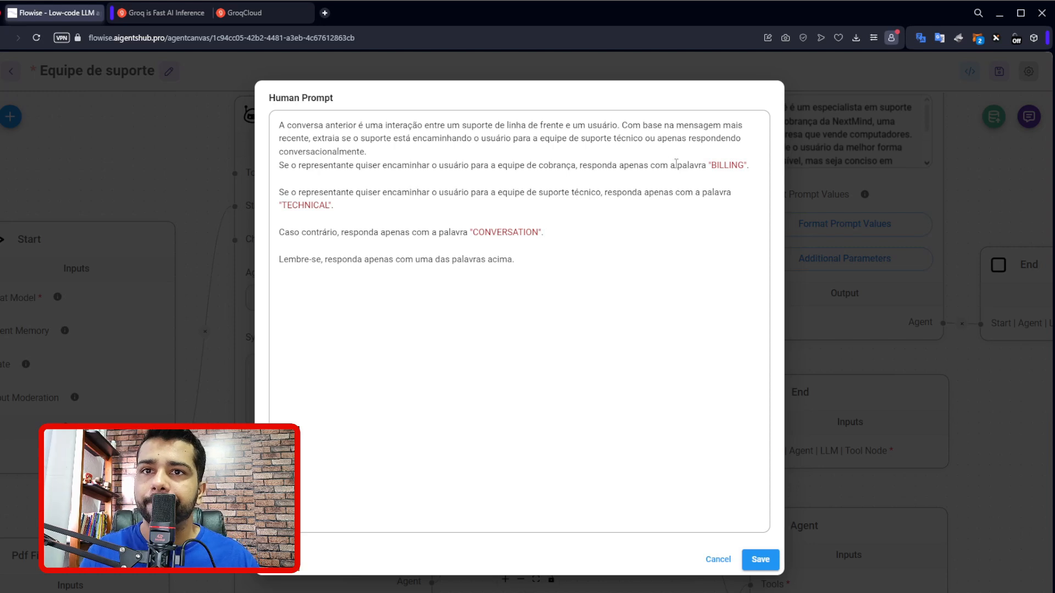
{"action": "double_click", "coordinate": [720, 166]}
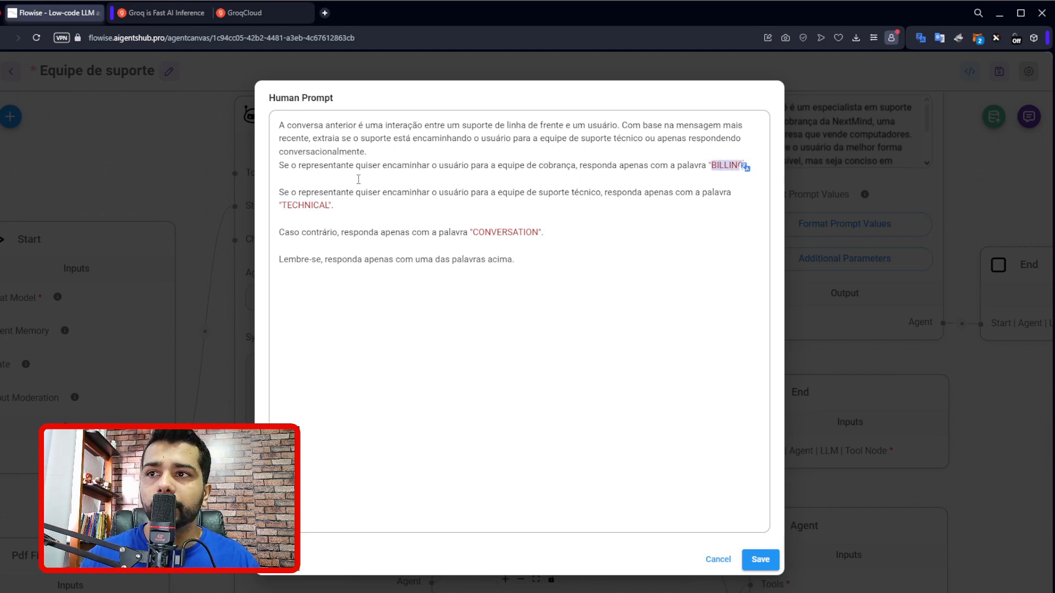
{"action": "double_click", "coordinate": [305, 205]}
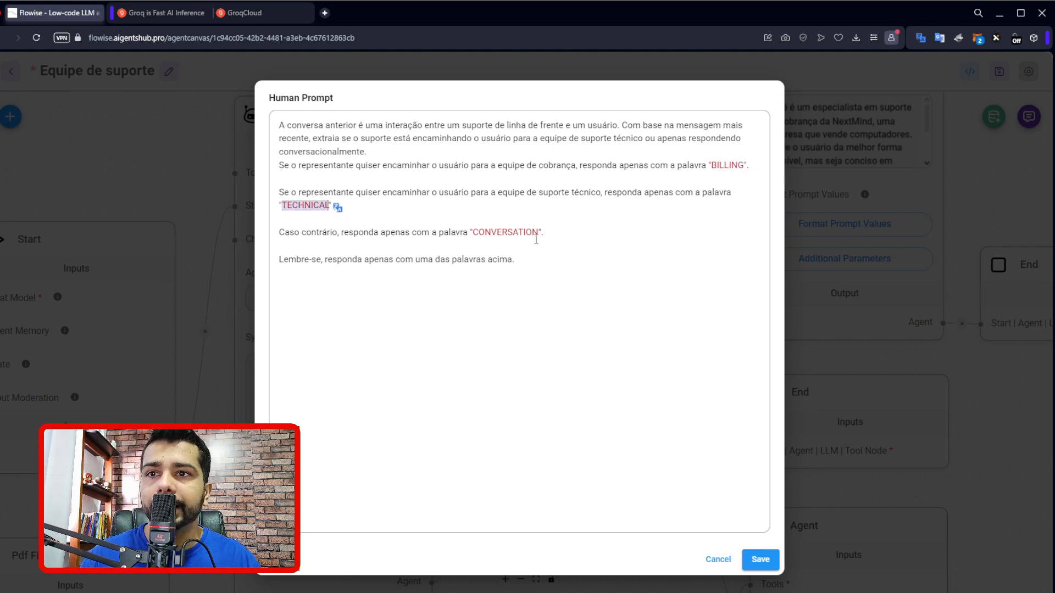
{"action": "double_click", "coordinate": [506, 233]}
{"action": "left_click", "coordinate": [526, 266]}
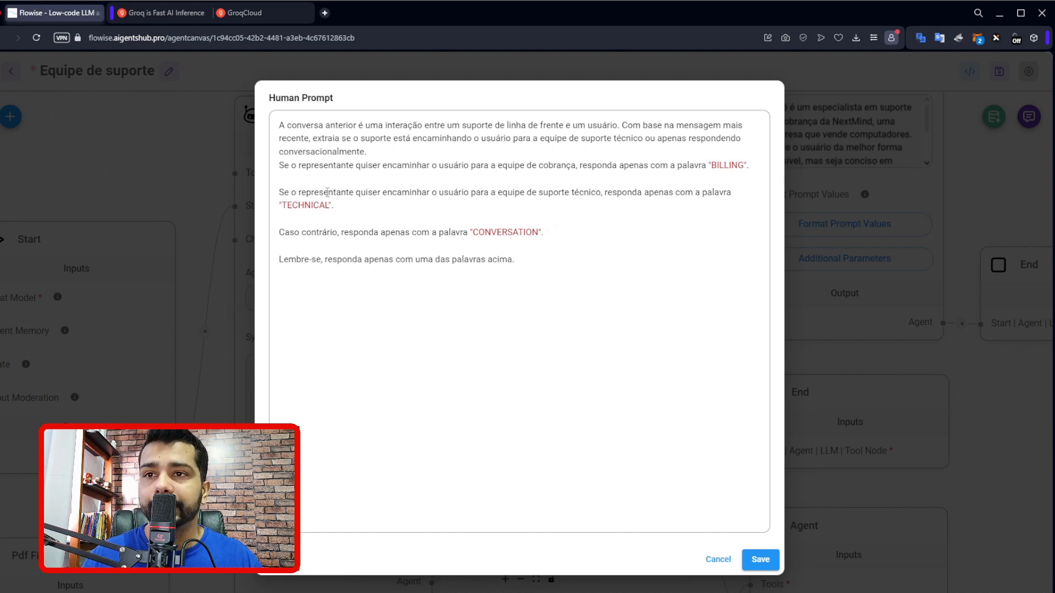
{"action": "double_click", "coordinate": [524, 233]}
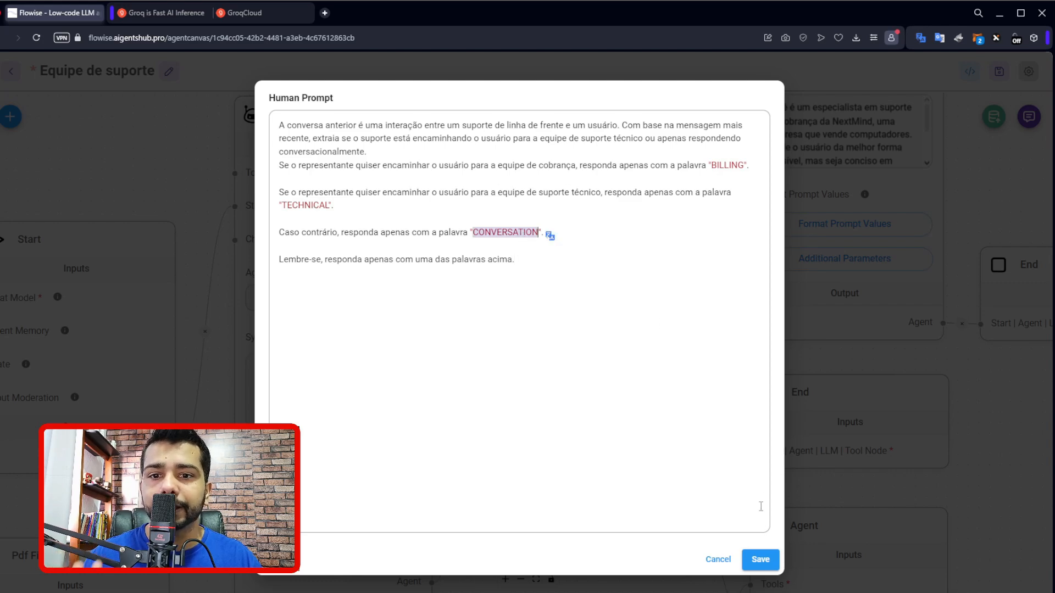
{"action": "left_click", "coordinate": [761, 560]}
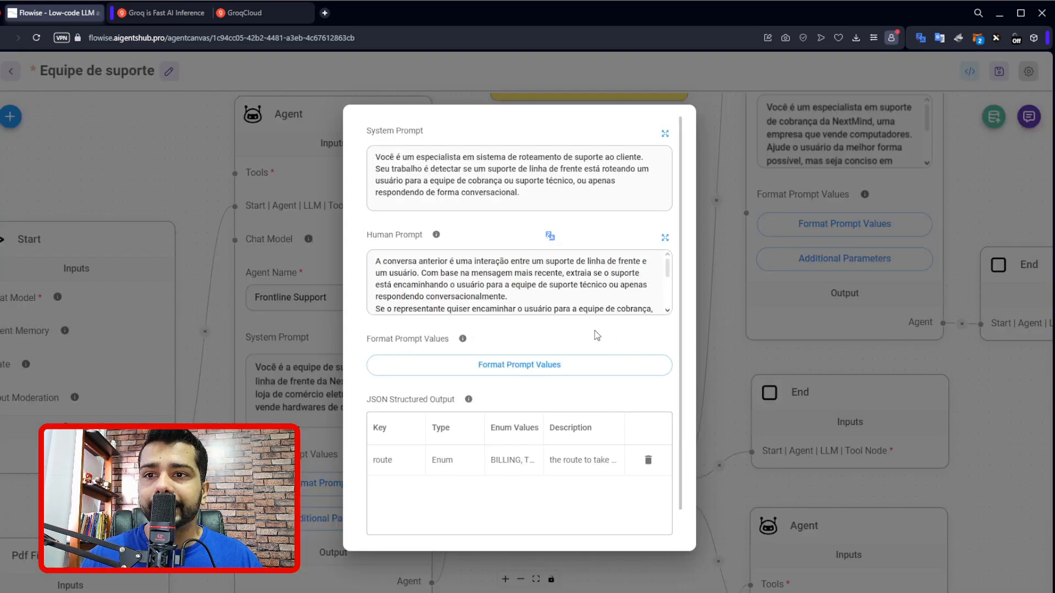
{"action": "scroll", "coordinate": [595, 335], "scroll_direction": "down", "scroll_amount": 1}
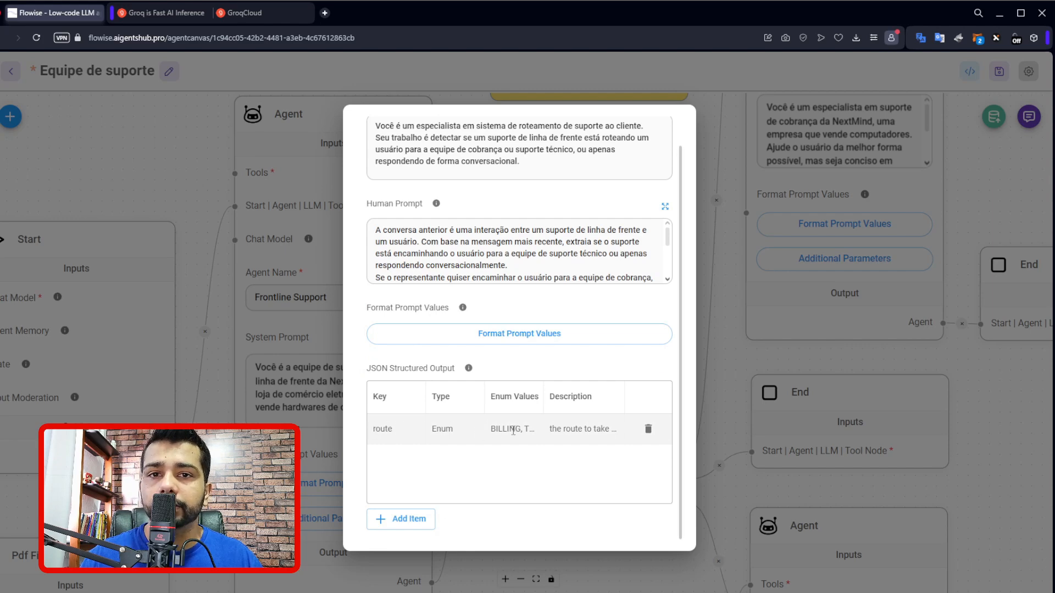
{"action": "left_click", "coordinate": [415, 518]}
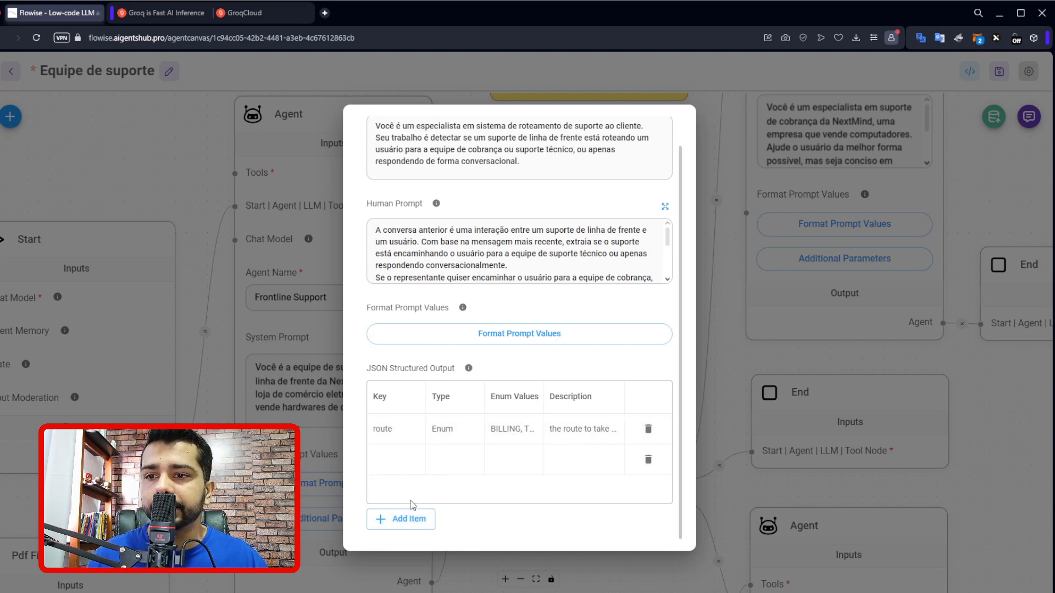
{"action": "left_click", "coordinate": [648, 459]}
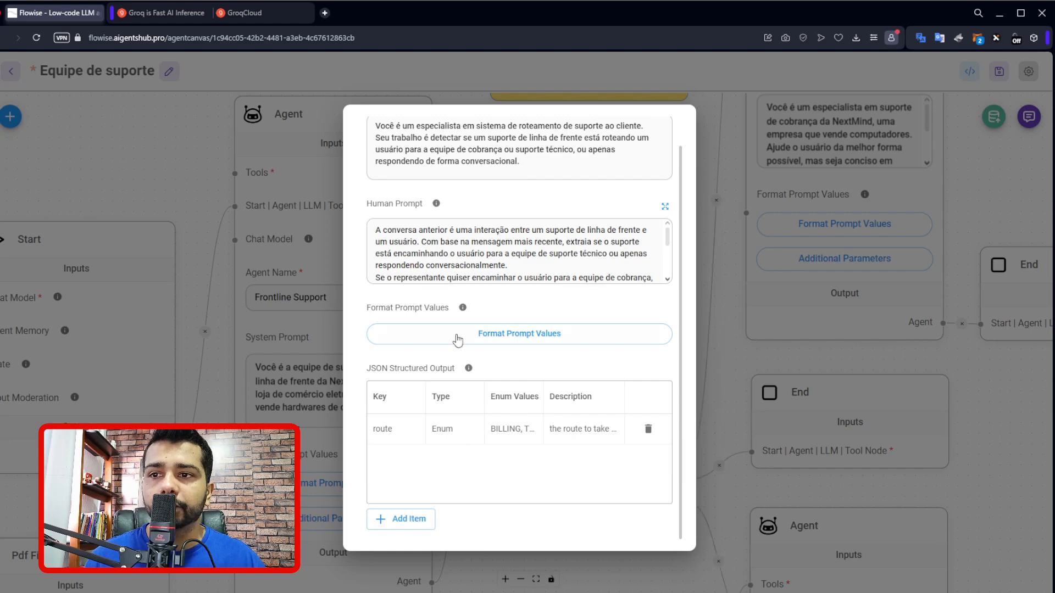
Add a second item to the Router Agent's JSON Structured Output with key route2 and type Enum.
{"action": "mouse_move", "coordinate": [463, 309]}
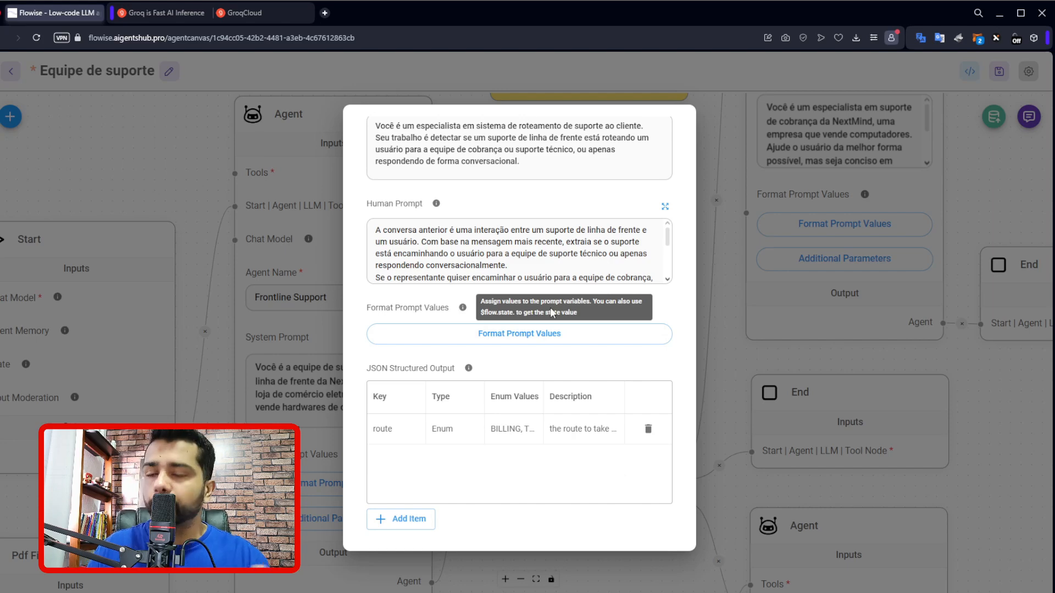
{"action": "left_click", "coordinate": [405, 529]}
{"action": "double_click", "coordinate": [393, 457]}
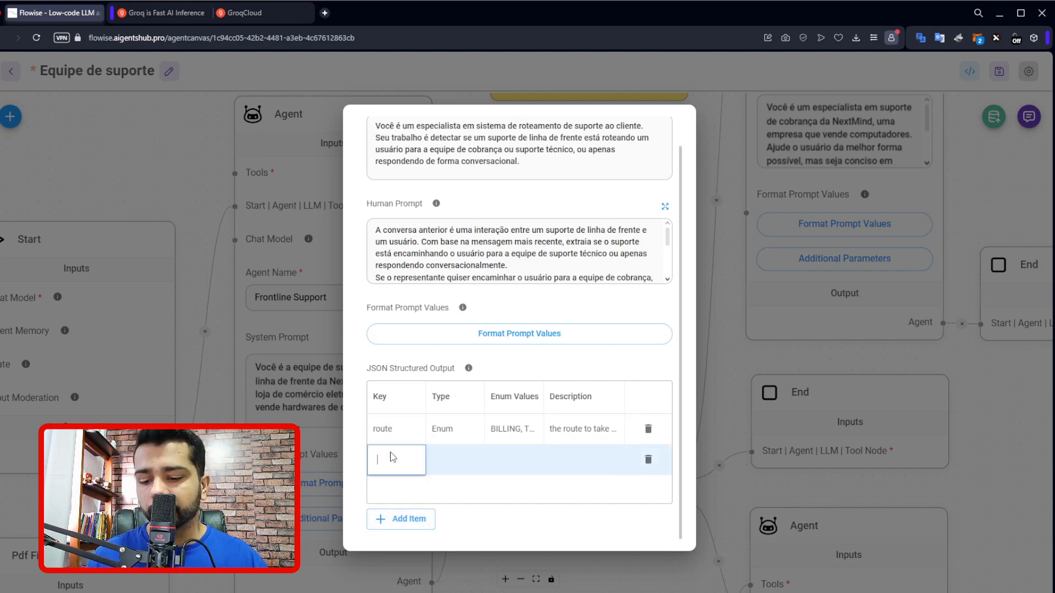
{"action": "type", "text": "rou"}
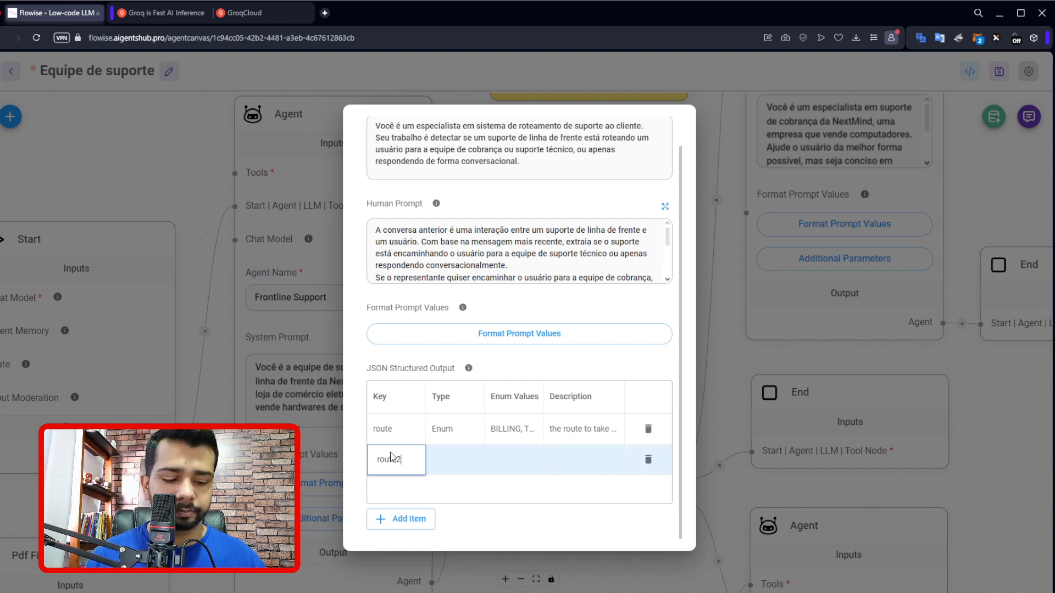
{"action": "type", "text": "te2"}
{"action": "double_click", "coordinate": [455, 459]}
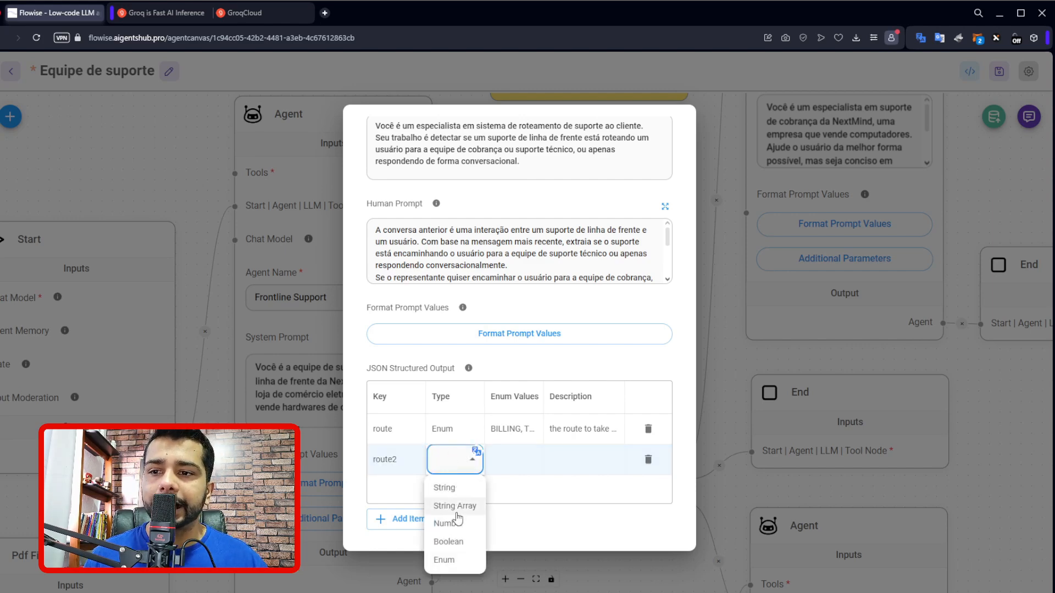
{"action": "left_click", "coordinate": [460, 560]}
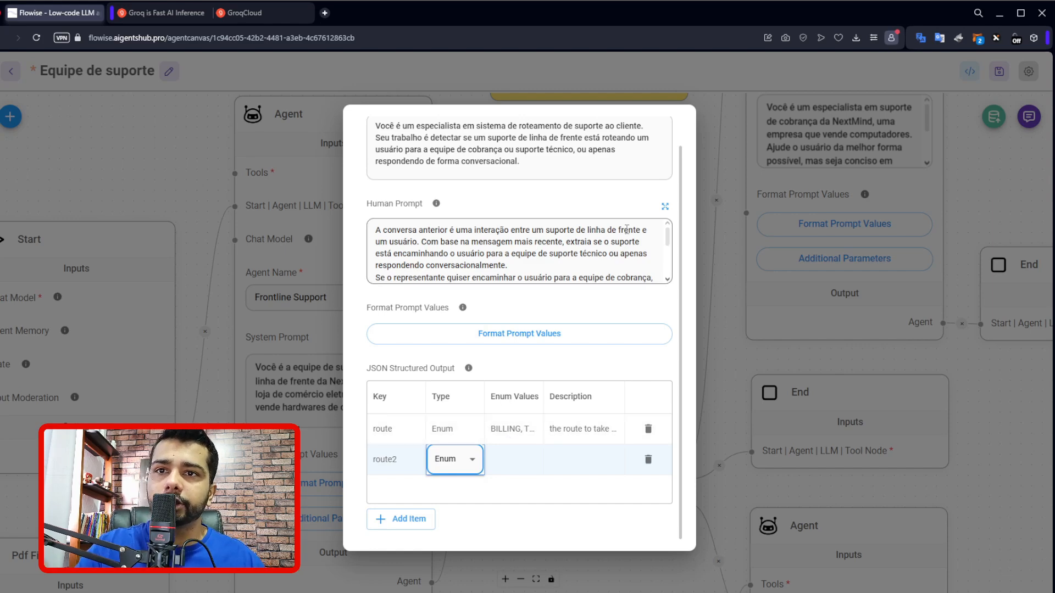
Try changing the word CONVERSATION to CONVERSATIONS in the expanded Human Prompt and discard the edit.
{"action": "left_click", "coordinate": [665, 207]}
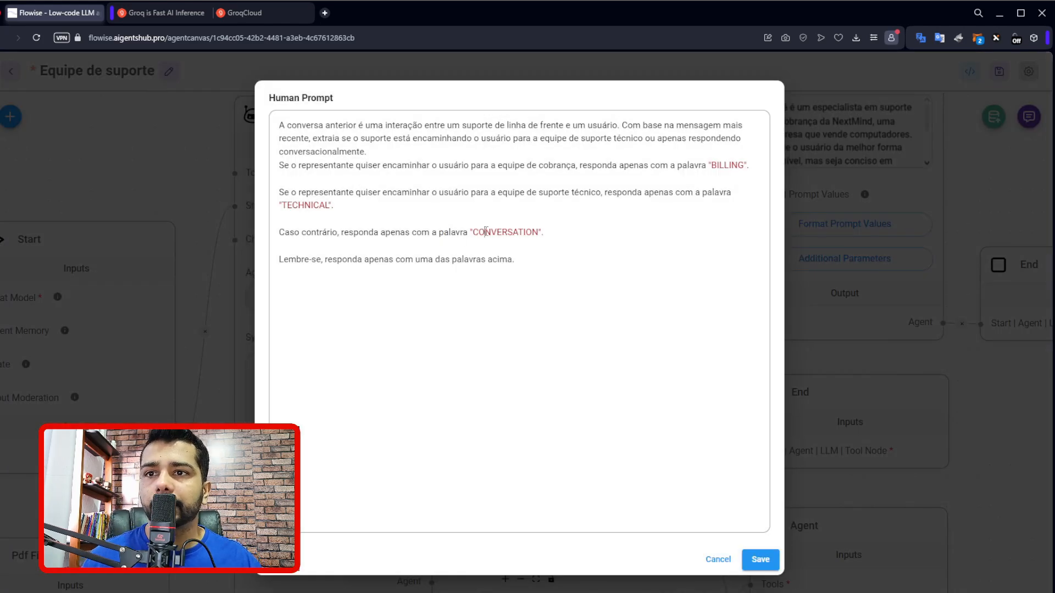
{"action": "double_click", "coordinate": [485, 232]}
{"action": "left_click", "coordinate": [544, 232]}
{"action": "type", "text": "S"}
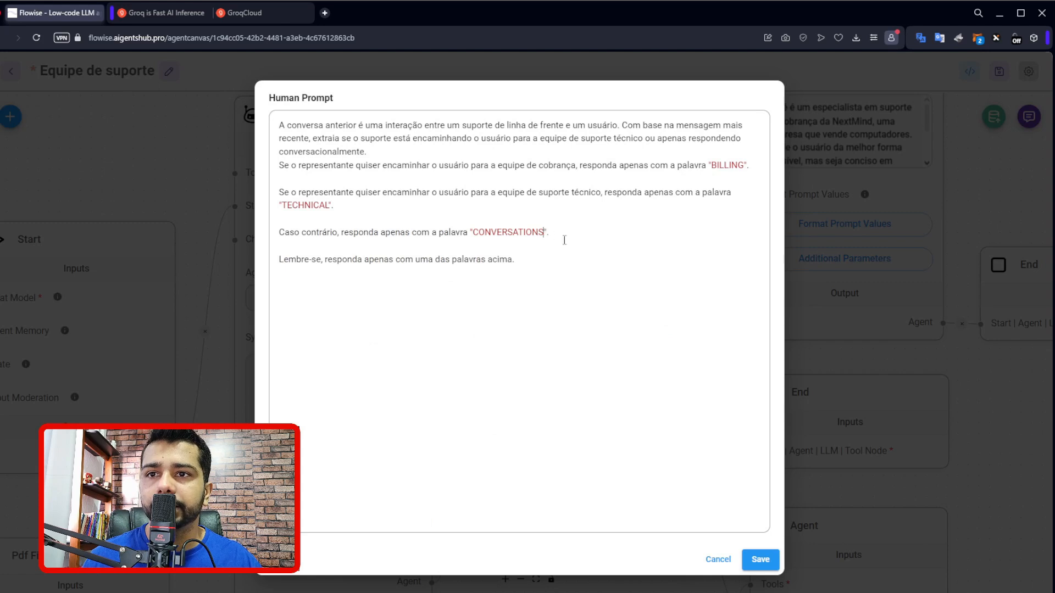
{"action": "left_click", "coordinate": [715, 559]}
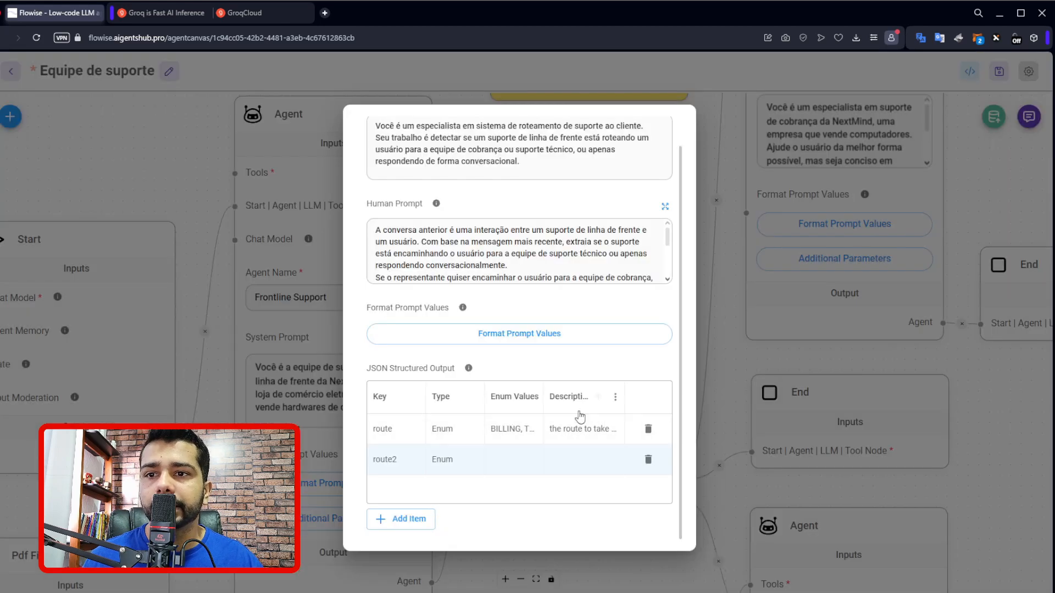
Try adding an S to the last enum value, CONVERSATION, of the route item.
{"action": "double_click", "coordinate": [520, 430]}
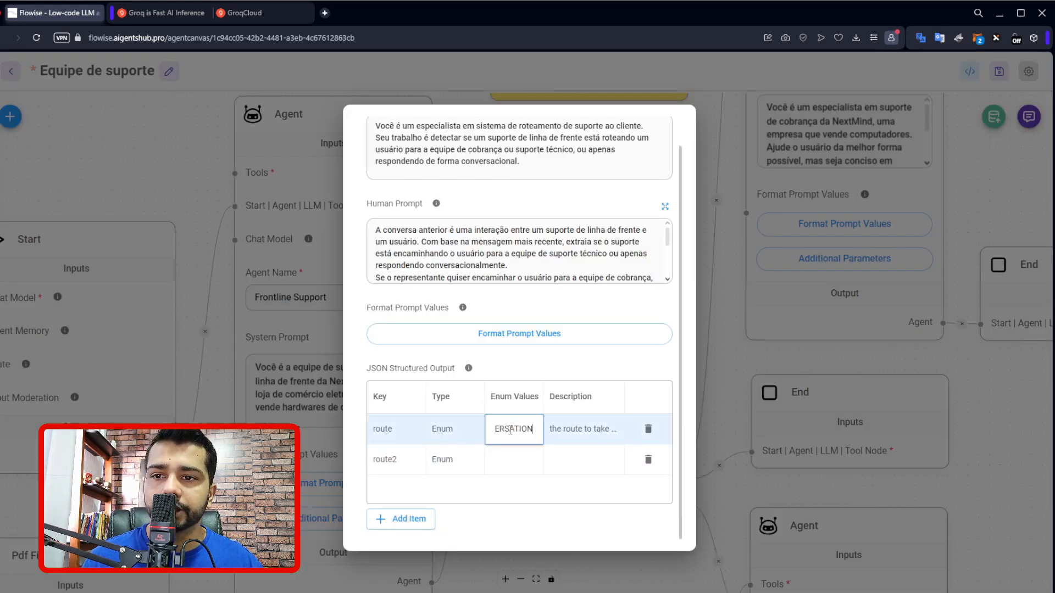
{"action": "type", "text": "S"}
{"action": "key", "text": "Return"}
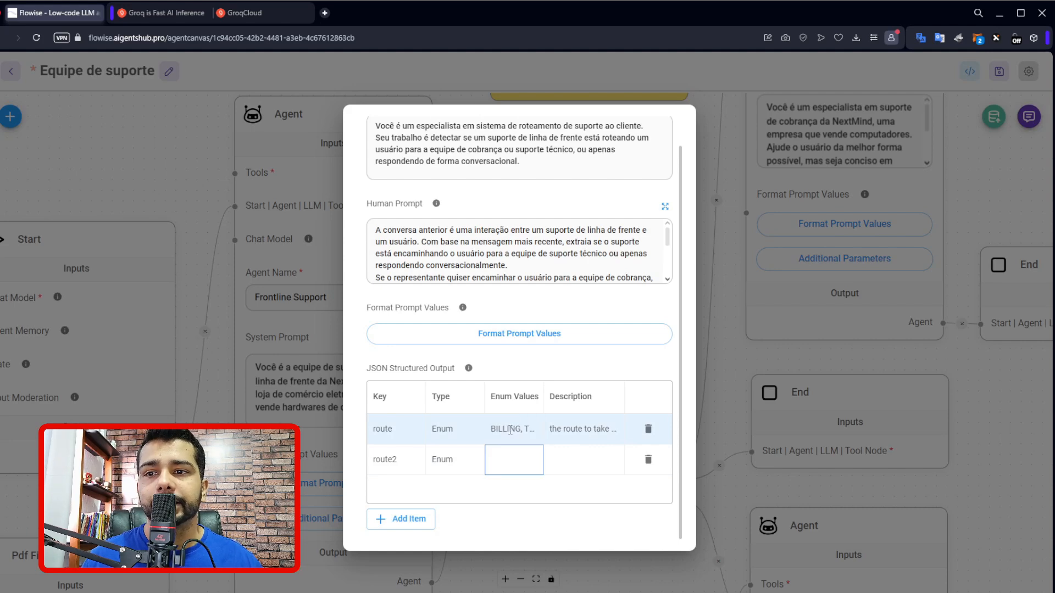
Delete the route2 item from the JSON Structured Output and close the additional parameters.
{"action": "double_click", "coordinate": [507, 430]}
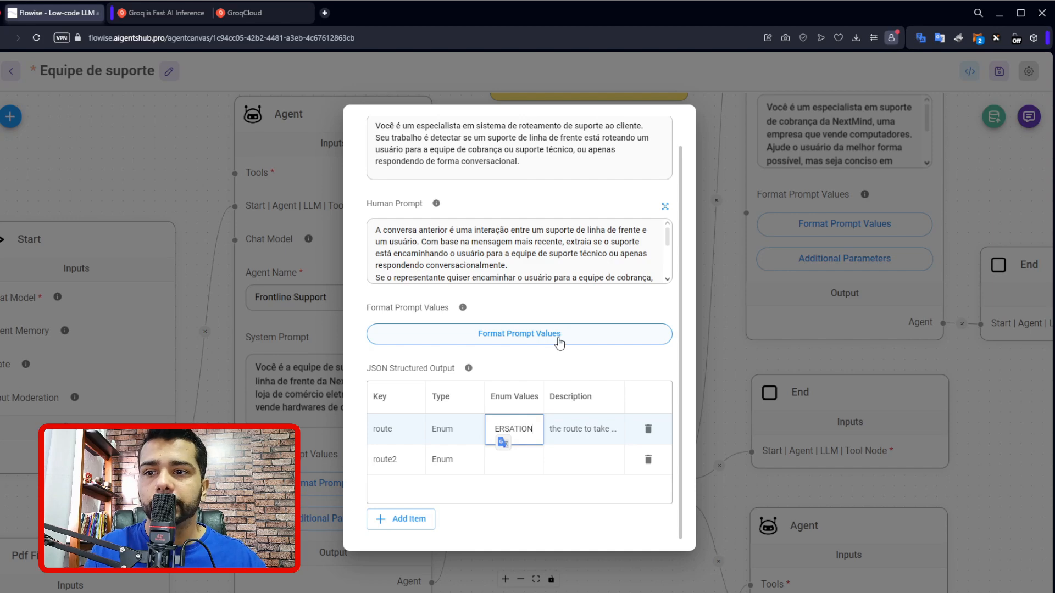
{"action": "left_click", "coordinate": [648, 459]}
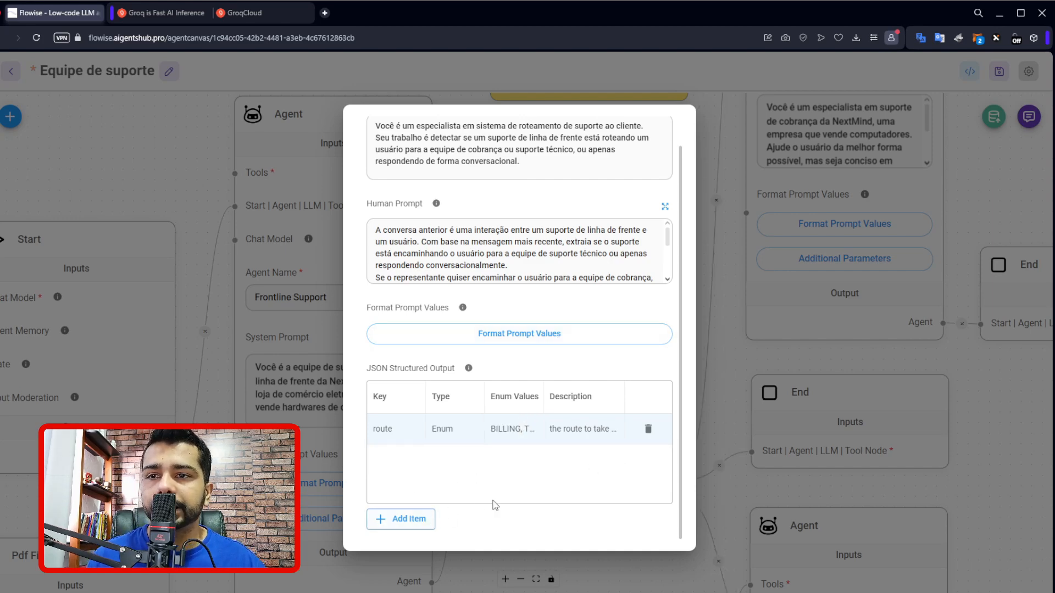
{"action": "left_click", "coordinate": [717, 129]}
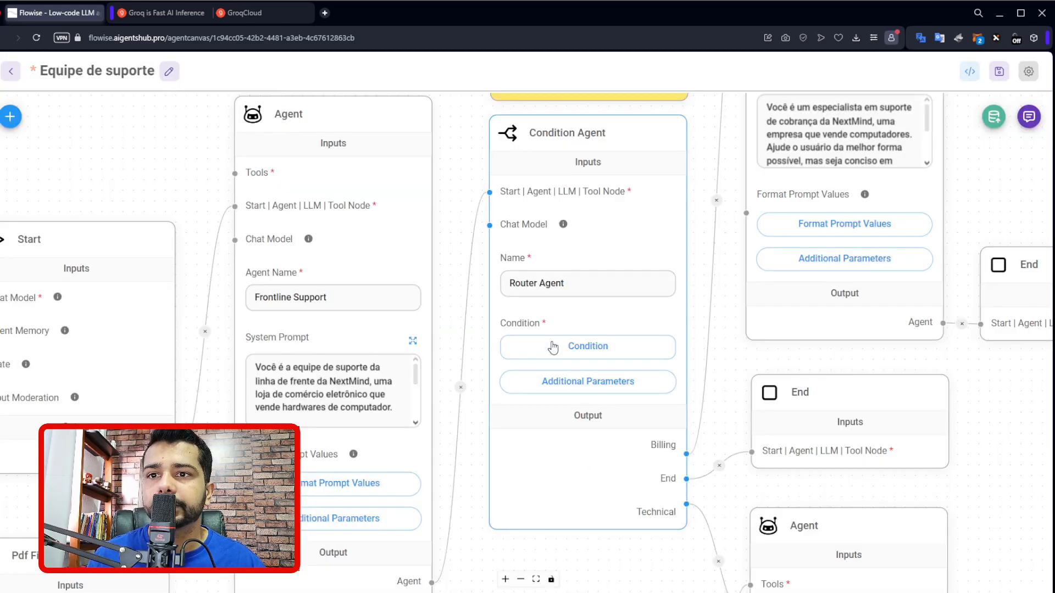
Check the Human Prompt and the JSON Structured Output table in the Router Agent's additional parameters.
{"action": "left_click", "coordinate": [555, 381]}
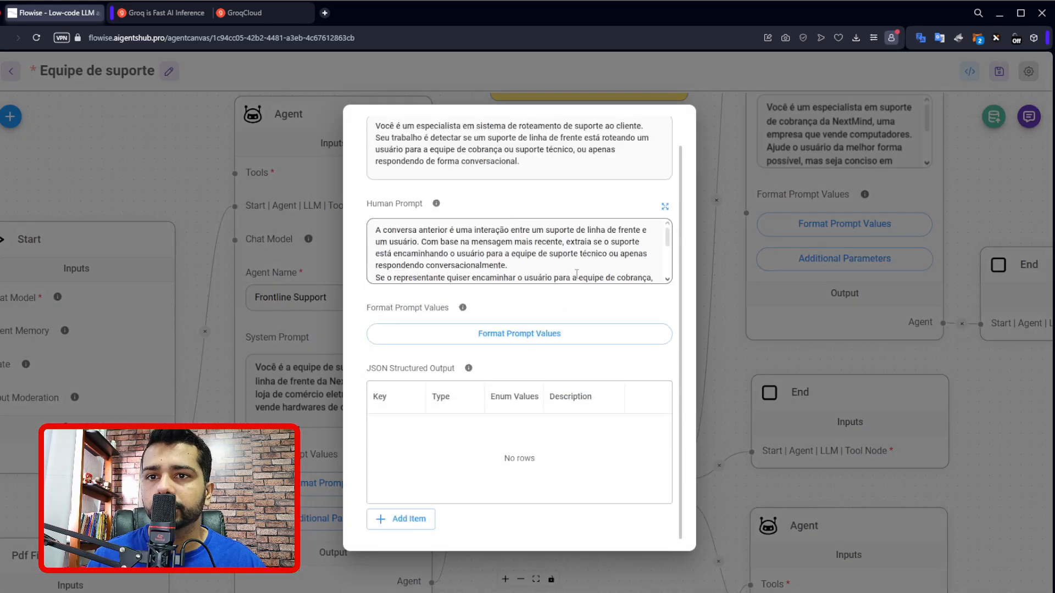
{"action": "scroll", "coordinate": [582, 258], "scroll_direction": "down", "scroll_amount": 3}
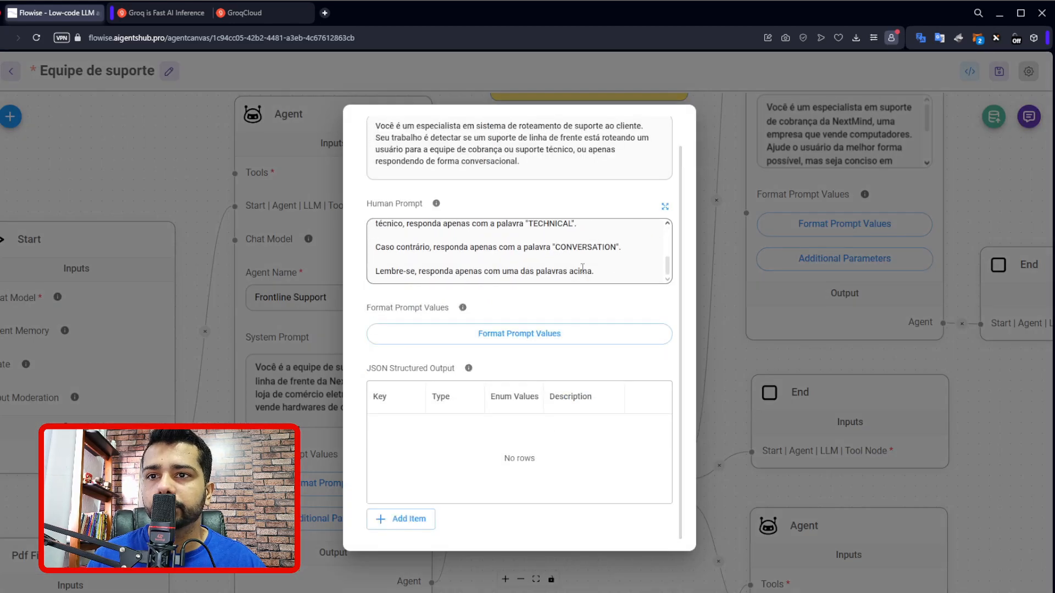
{"action": "left_click", "coordinate": [713, 162]}
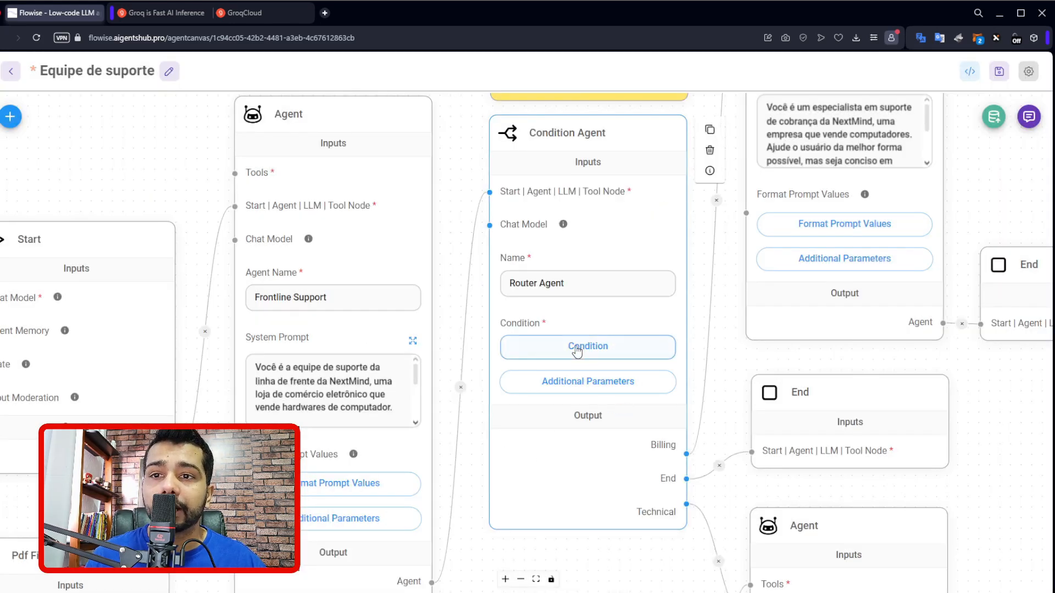
{"action": "left_click", "coordinate": [556, 391]}
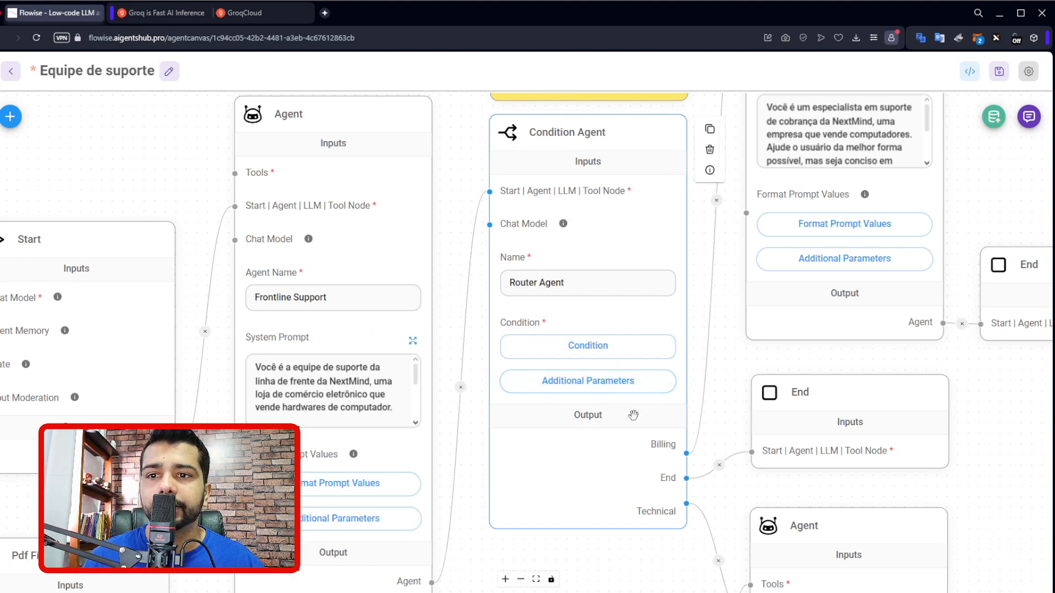
Review the variables, operations, values and output names in the Router Agent's condition table and leave it without saving.
{"action": "left_click", "coordinate": [619, 346]}
{"action": "left_click", "coordinate": [720, 451]}
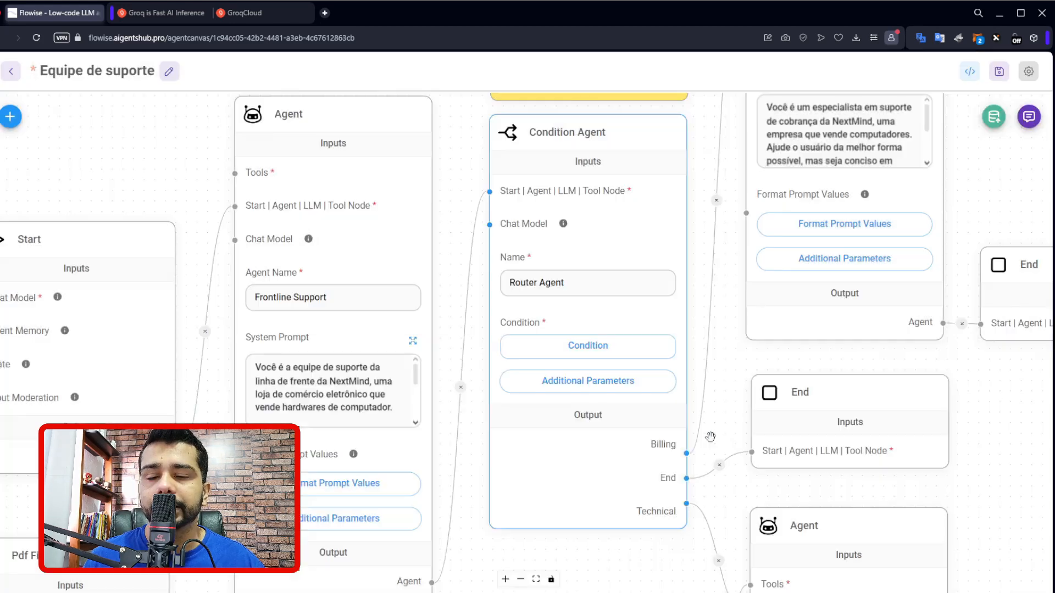
{"action": "left_click", "coordinate": [607, 360]}
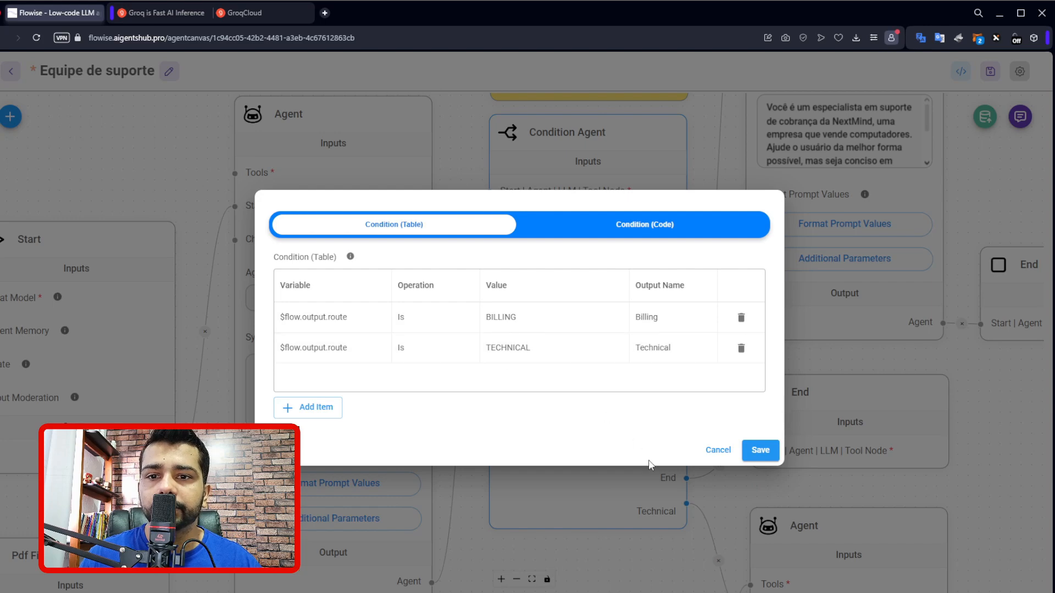
{"action": "left_click", "coordinate": [716, 451]}
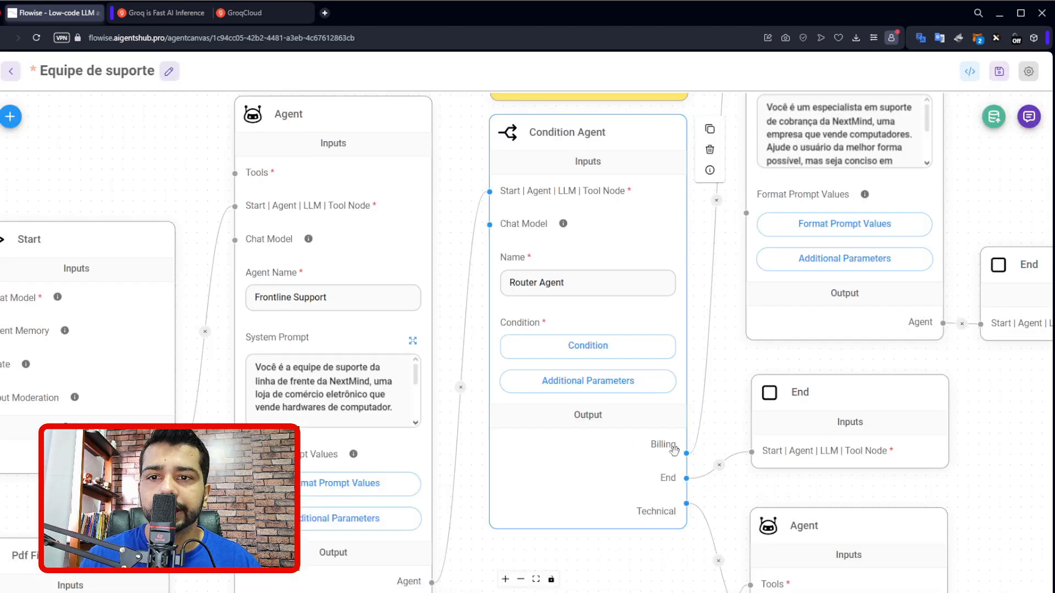
Examine the $flow.output.route variable of the BILLING condition, highlight the word route, and leave the conditions without saving.
{"action": "left_click", "coordinate": [640, 352]}
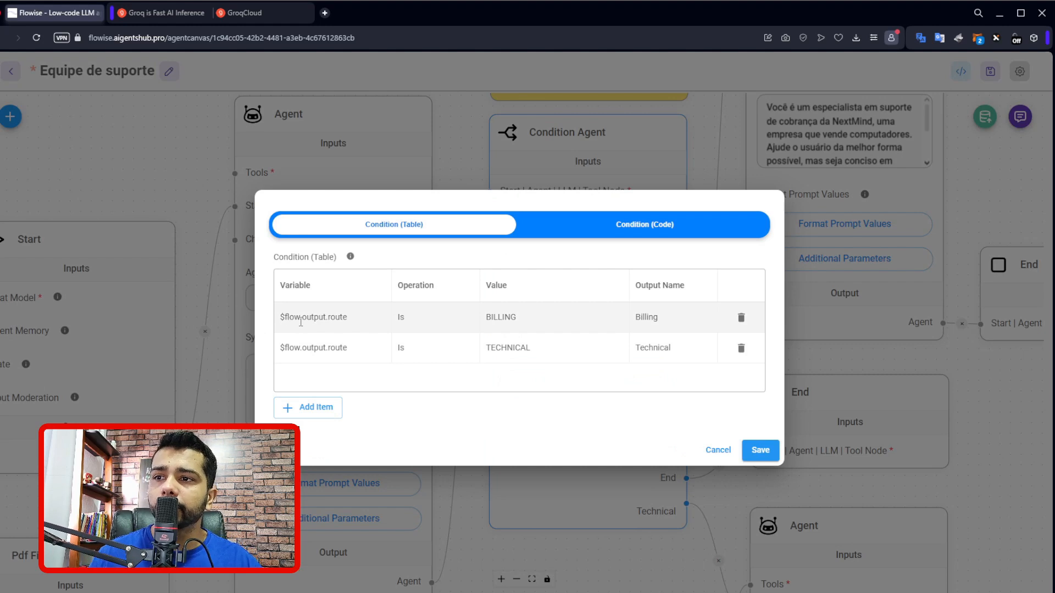
{"action": "double_click", "coordinate": [342, 321]}
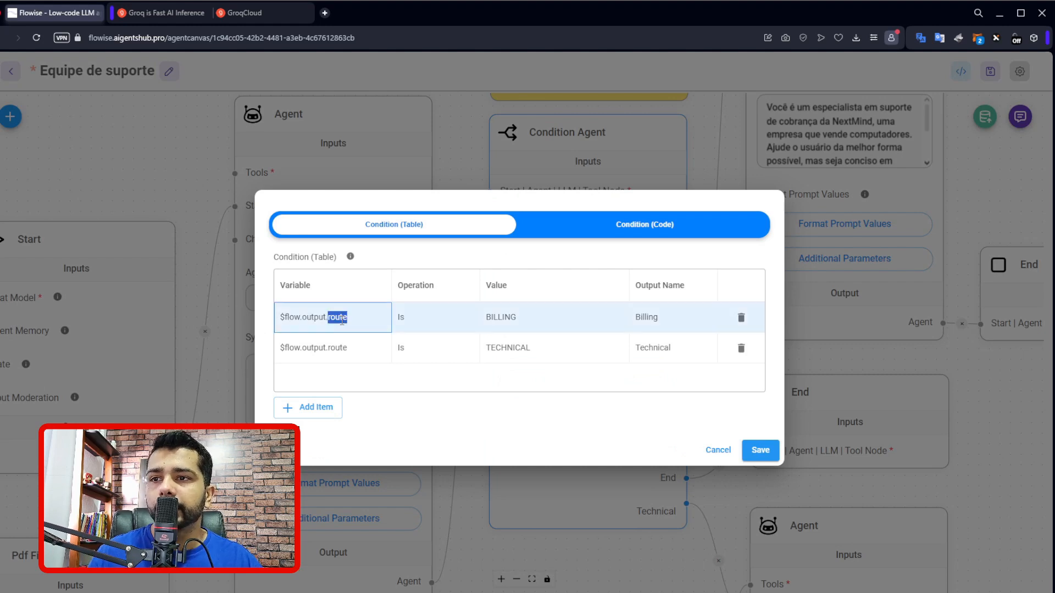
{"action": "left_click", "coordinate": [352, 384]}
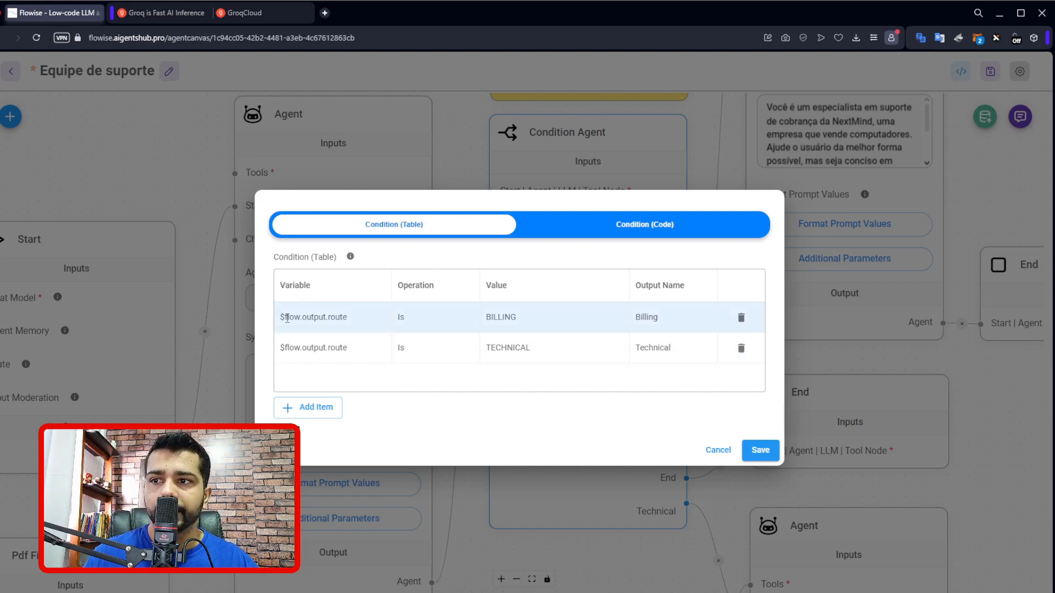
{"action": "double_click", "coordinate": [348, 319]}
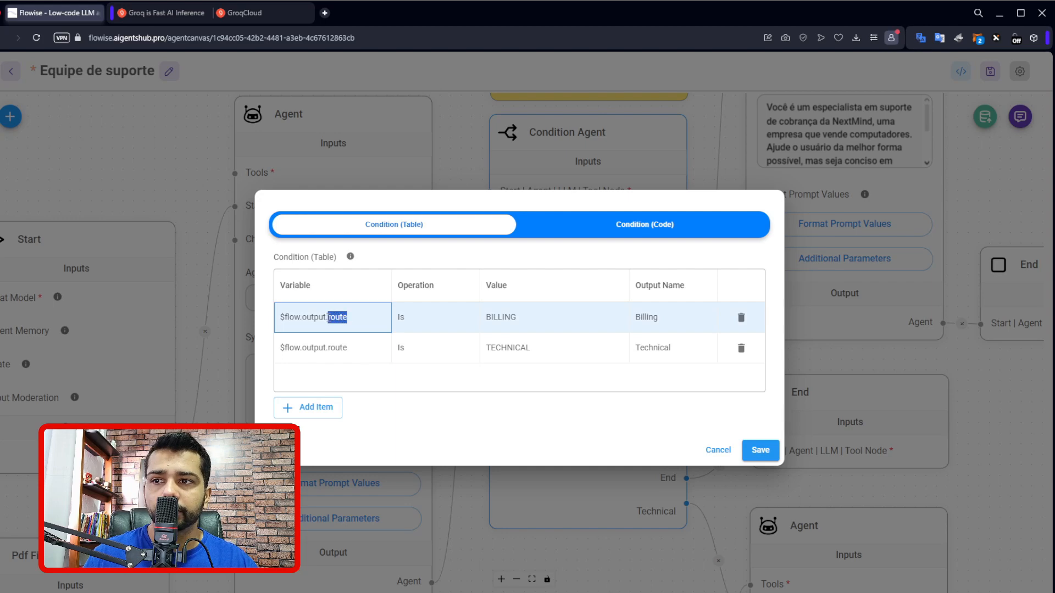
{"action": "left_click", "coordinate": [604, 495]}
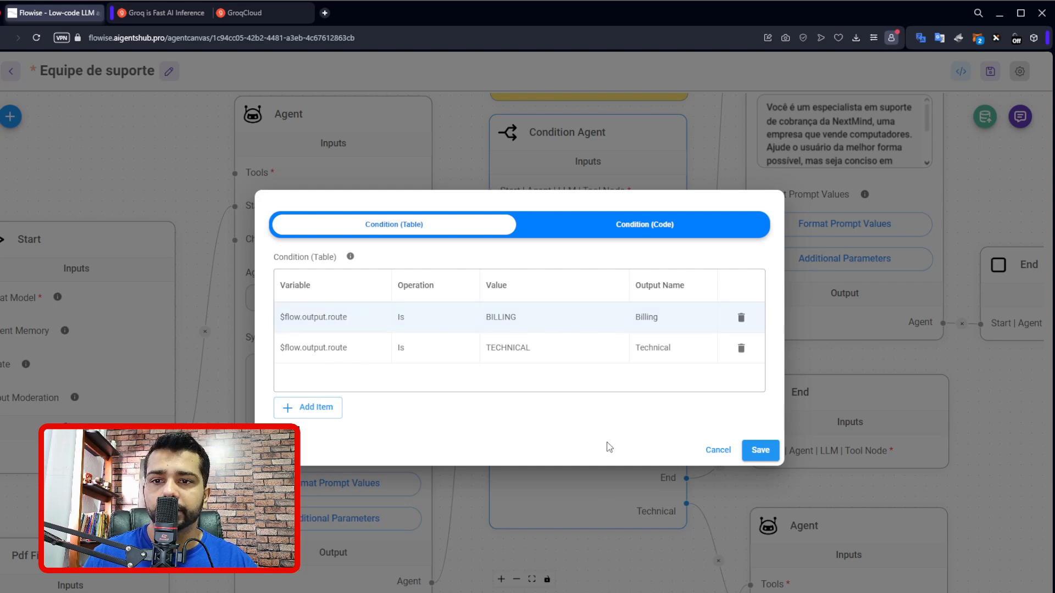
{"action": "left_click", "coordinate": [715, 452]}
Add an item to the Router Agent's JSON Structured Output with key route and type Enum.
{"action": "left_click", "coordinate": [603, 392]}
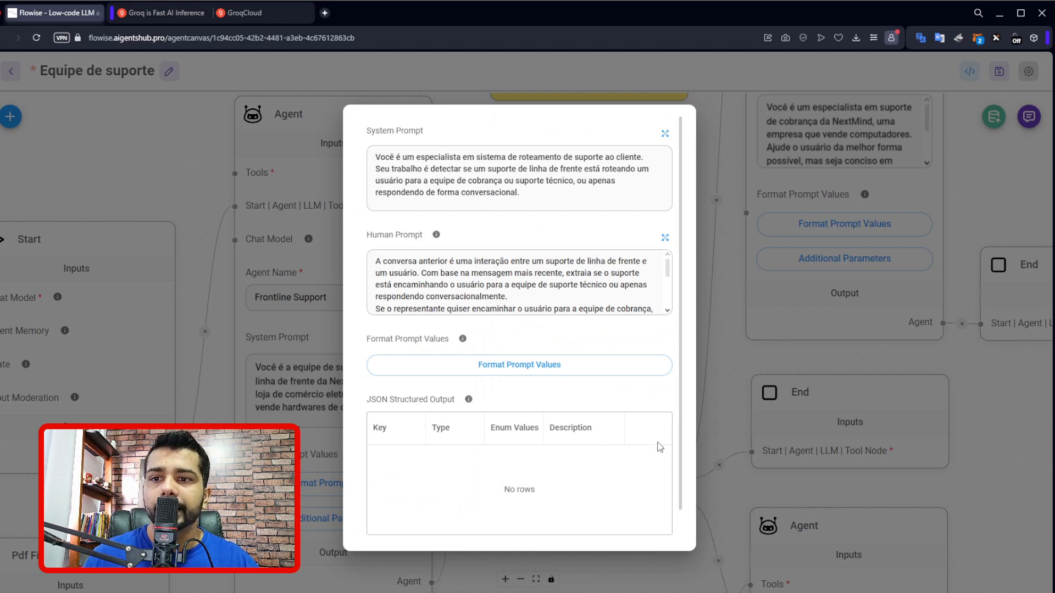
{"action": "left_click", "coordinate": [723, 420]}
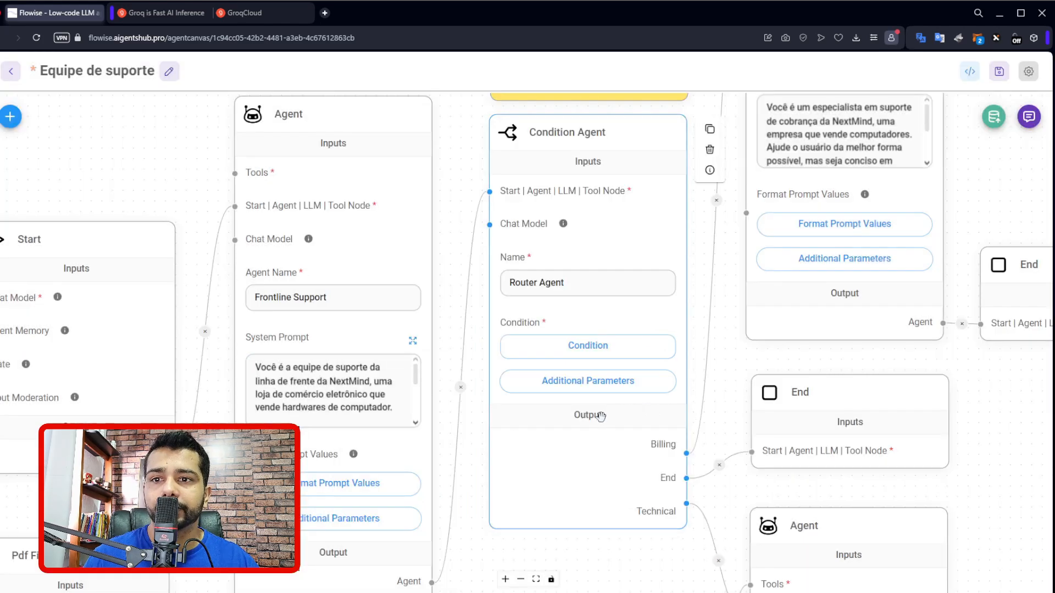
{"action": "left_click", "coordinate": [577, 387]}
{"action": "scroll", "coordinate": [497, 399], "scroll_direction": "down", "scroll_amount": 1}
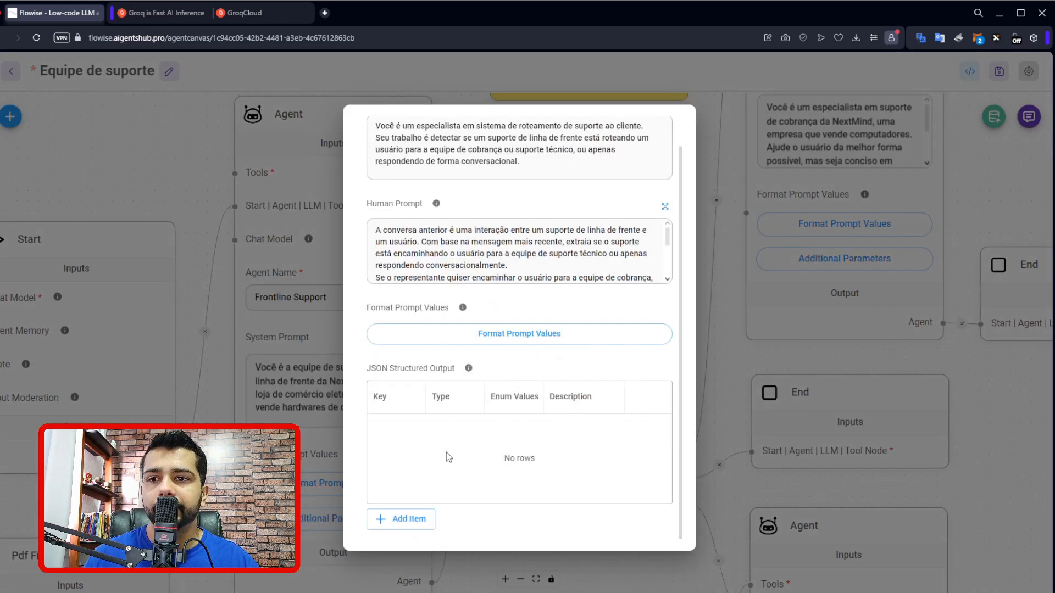
{"action": "left_click", "coordinate": [405, 529]}
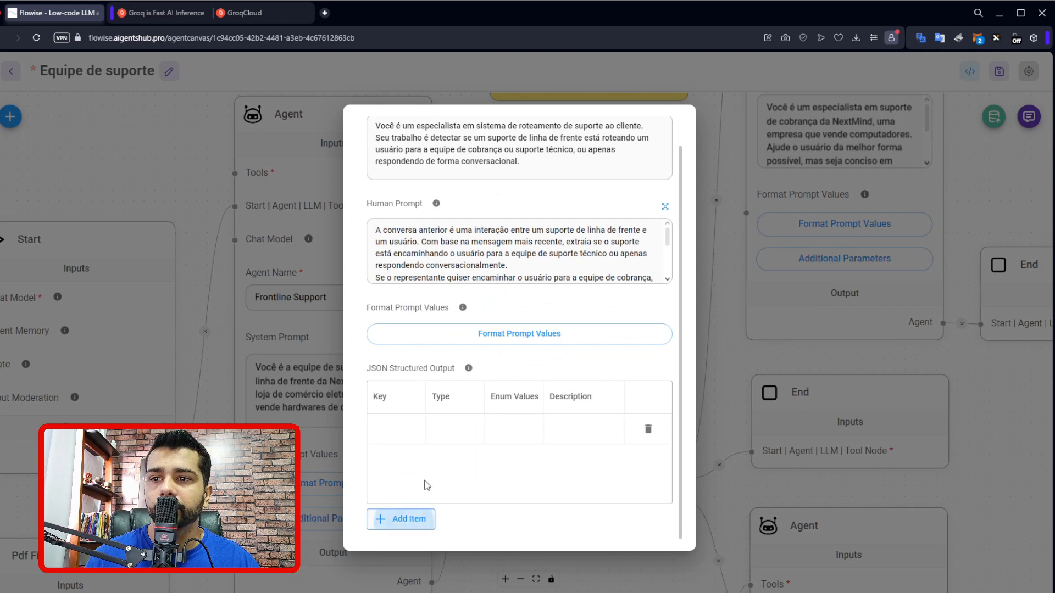
{"action": "double_click", "coordinate": [400, 426]}
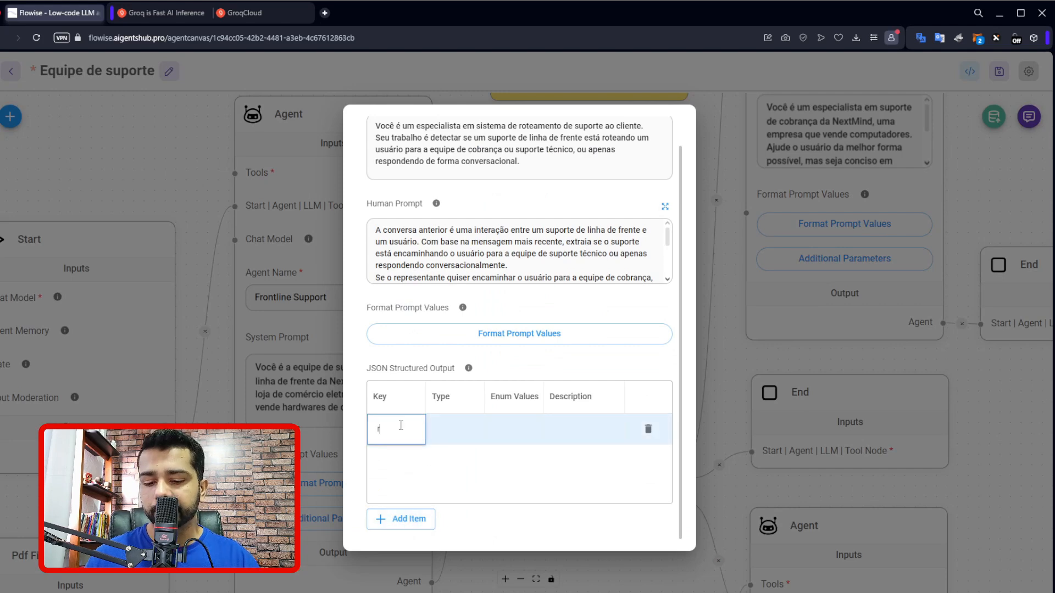
{"action": "key", "text": "Return"}
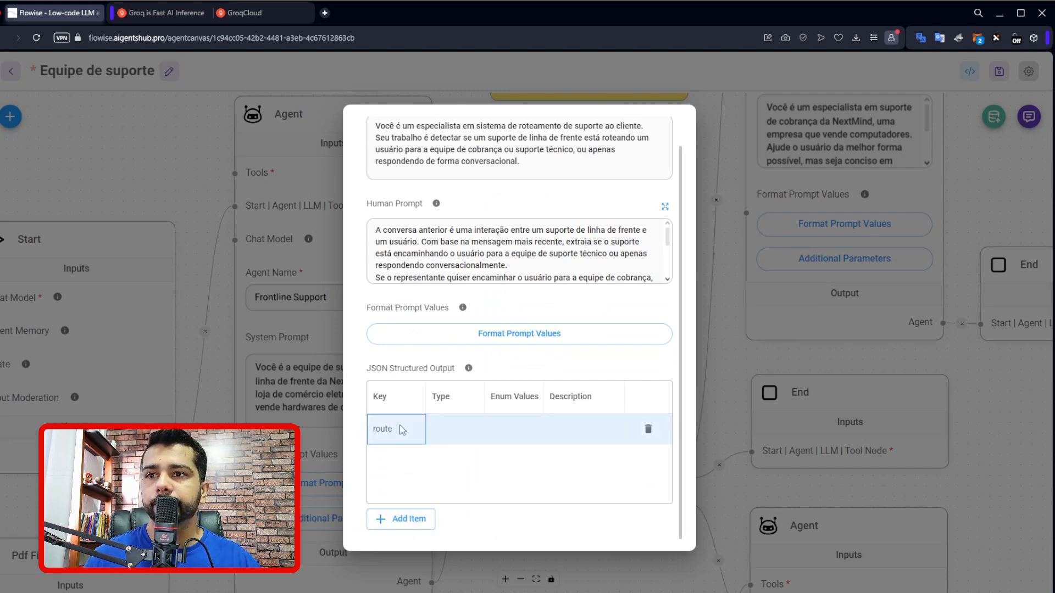
{"action": "double_click", "coordinate": [444, 421]}
{"action": "left_click", "coordinate": [447, 530]}
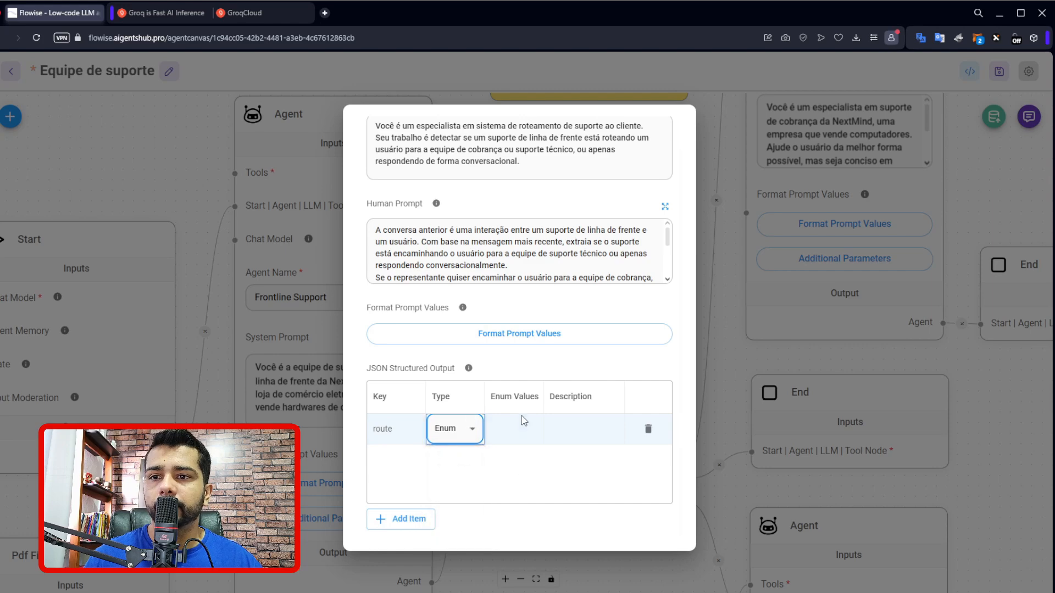
Copy the word BILLING from the Human Prompt into the route item's Enum Values, followed by a comma.
{"action": "scroll", "coordinate": [548, 261], "scroll_direction": "down", "scroll_amount": 2}
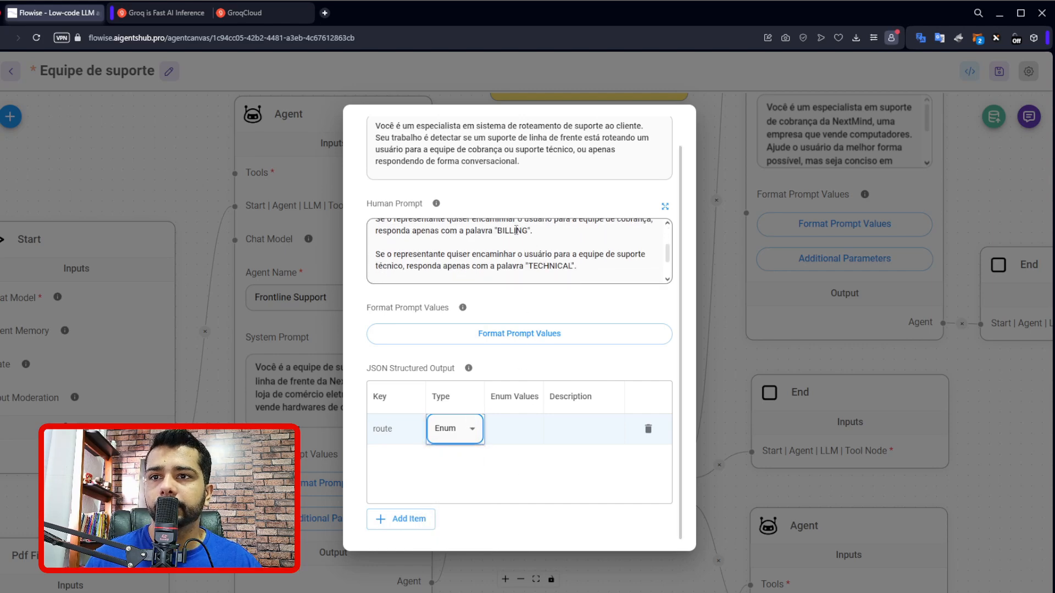
{"action": "double_click", "coordinate": [515, 231]}
{"action": "key", "text": "ctrl+c"}
{"action": "double_click", "coordinate": [504, 428]}
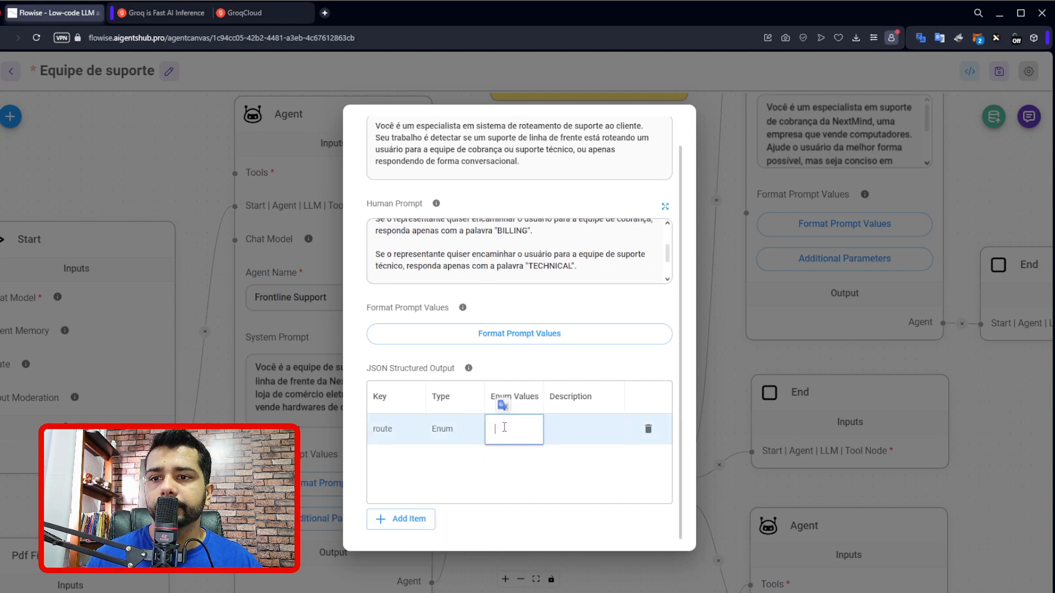
{"action": "key", "text": "ctrl+v"}
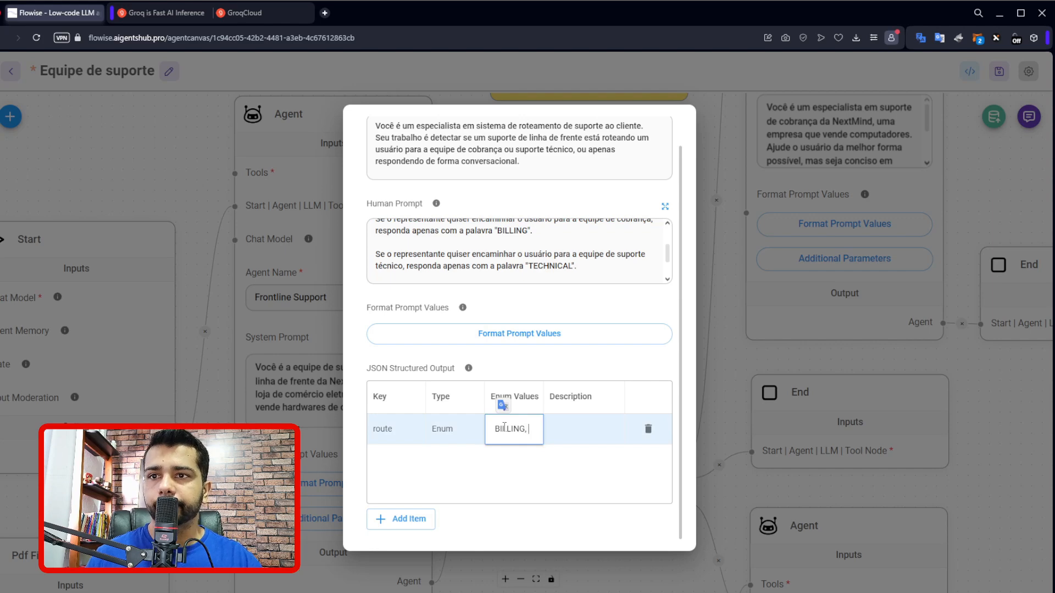
{"action": "type", "text": ","}
Append TECHNICAL from the Human Prompt to the route item's Enum Values, followed by a comma.
{"action": "left_click", "coordinate": [548, 266]}
{"action": "double_click", "coordinate": [549, 266]}
{"action": "key", "text": "ctrl+c"}
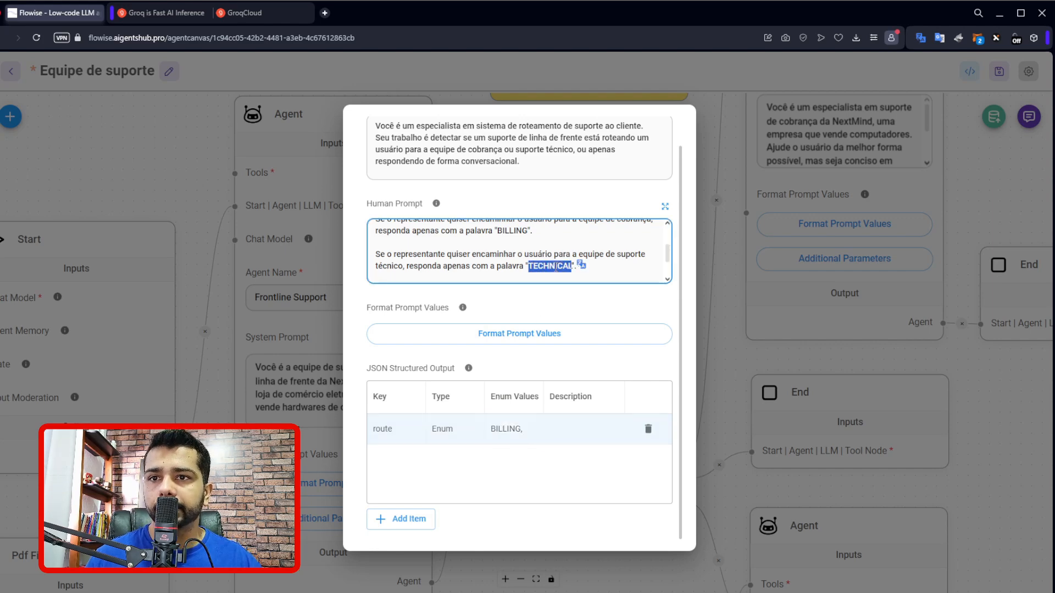
{"action": "double_click", "coordinate": [524, 428]}
{"action": "key", "text": "ctrl+v"}
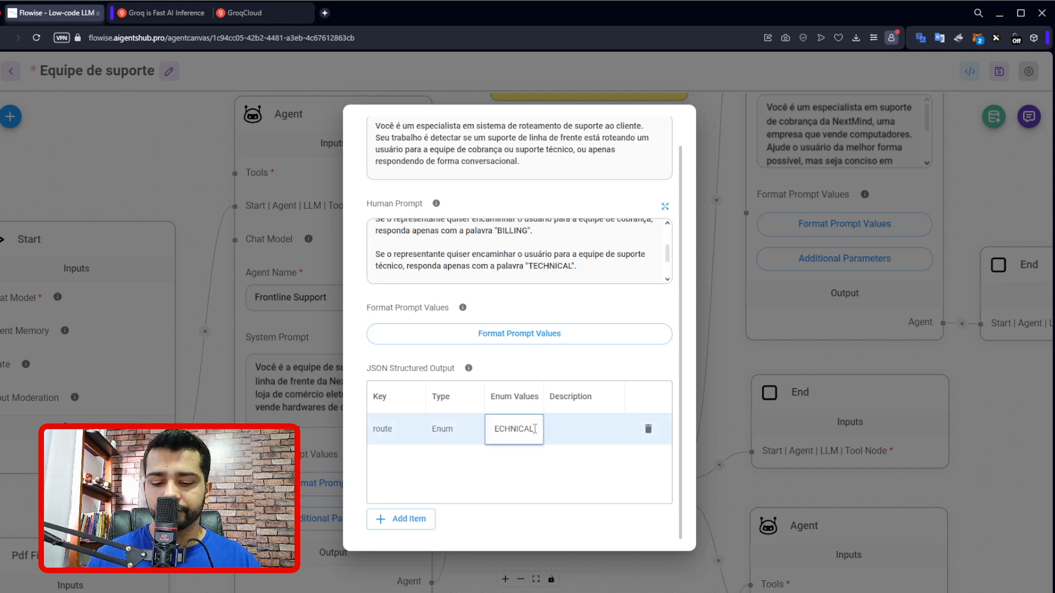
{"action": "type", "text": ","}
Append CONVERSATION from the Human Prompt as the last enum value of route and close the Router Agent's additional parameters.
{"action": "scroll", "coordinate": [542, 254], "scroll_direction": "down", "scroll_amount": 2}
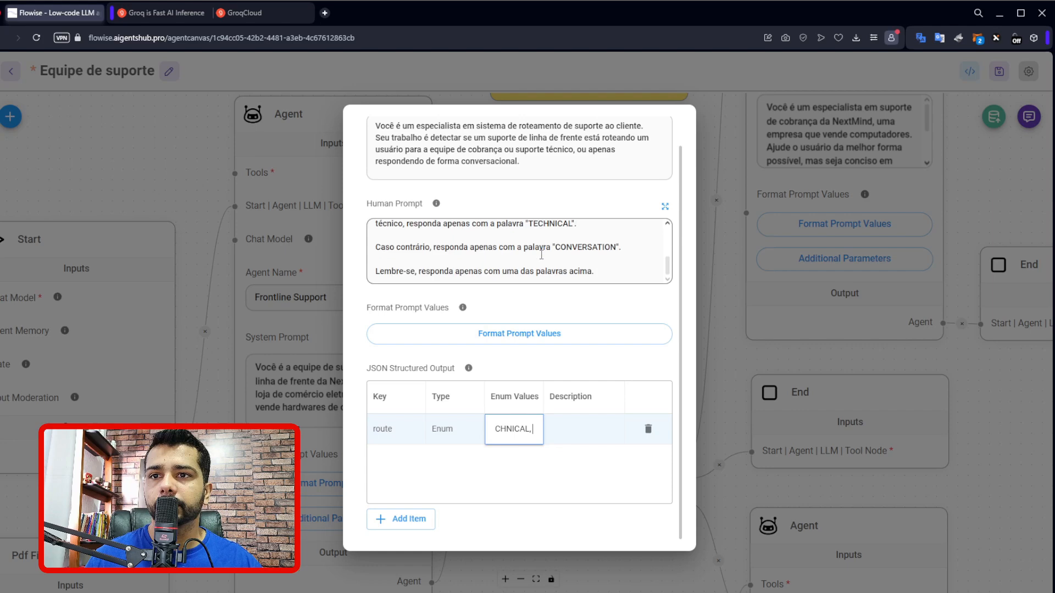
{"action": "double_click", "coordinate": [579, 248]}
{"action": "key", "text": "ctrl+c"}
{"action": "left_click", "coordinate": [541, 427]}
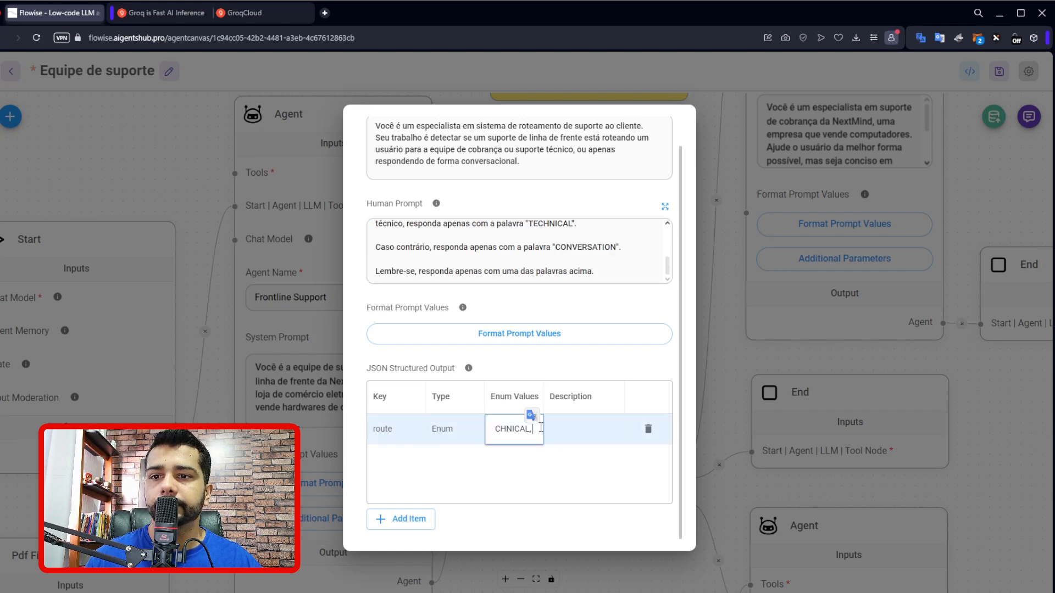
{"action": "key", "text": "ctrl+v"}
{"action": "left_click", "coordinate": [545, 463]}
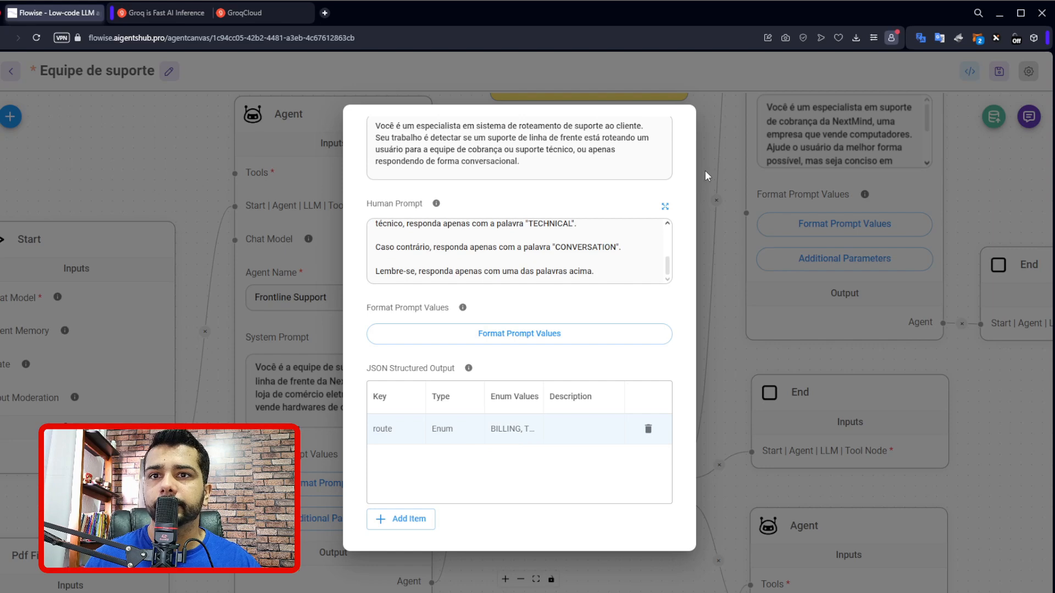
{"action": "key", "text": "Escape"}
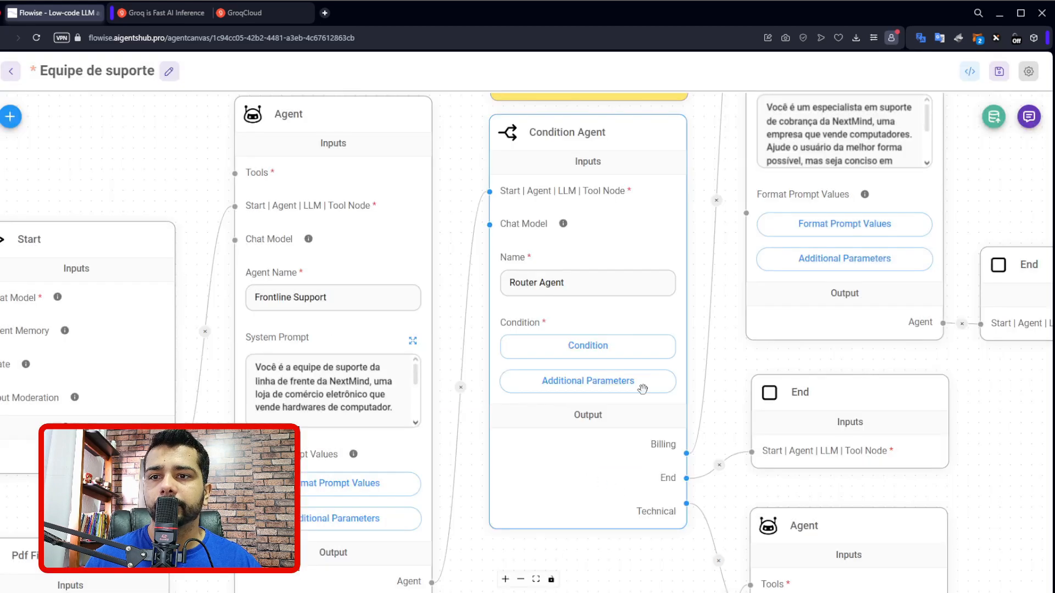
Recheck the Router Agent's structured output, review its condition values, highlight the Technical output name, and leave without saving.
{"action": "left_click", "coordinate": [566, 382]}
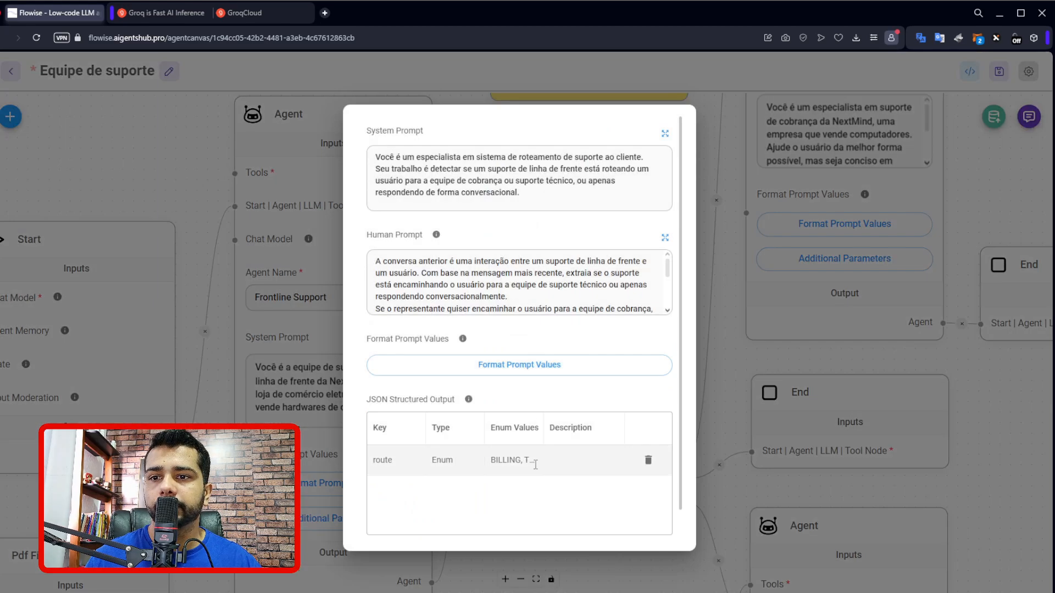
{"action": "left_click", "coordinate": [720, 297]}
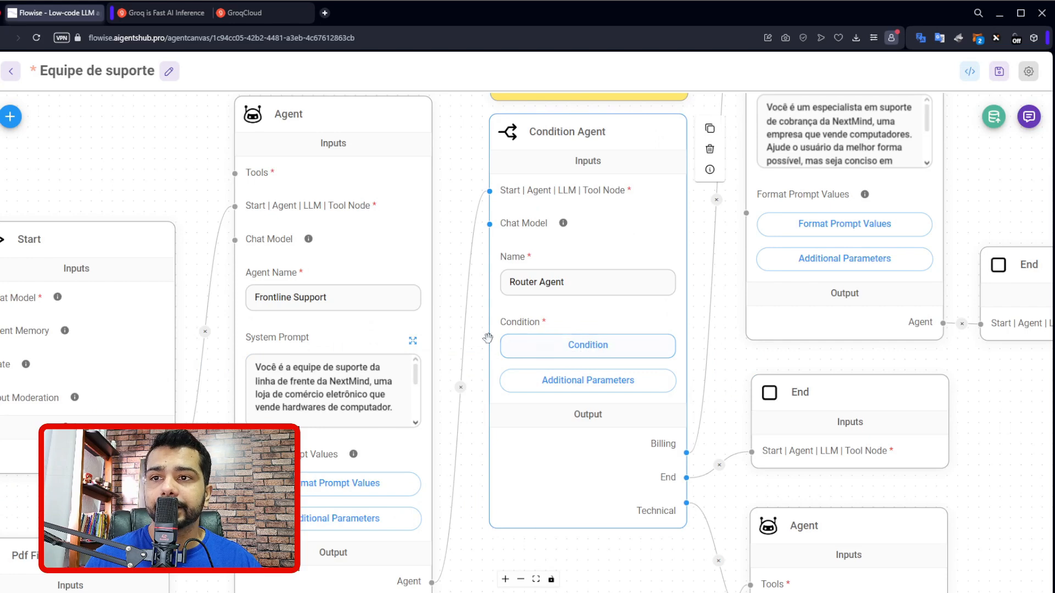
{"action": "left_click", "coordinate": [594, 346]}
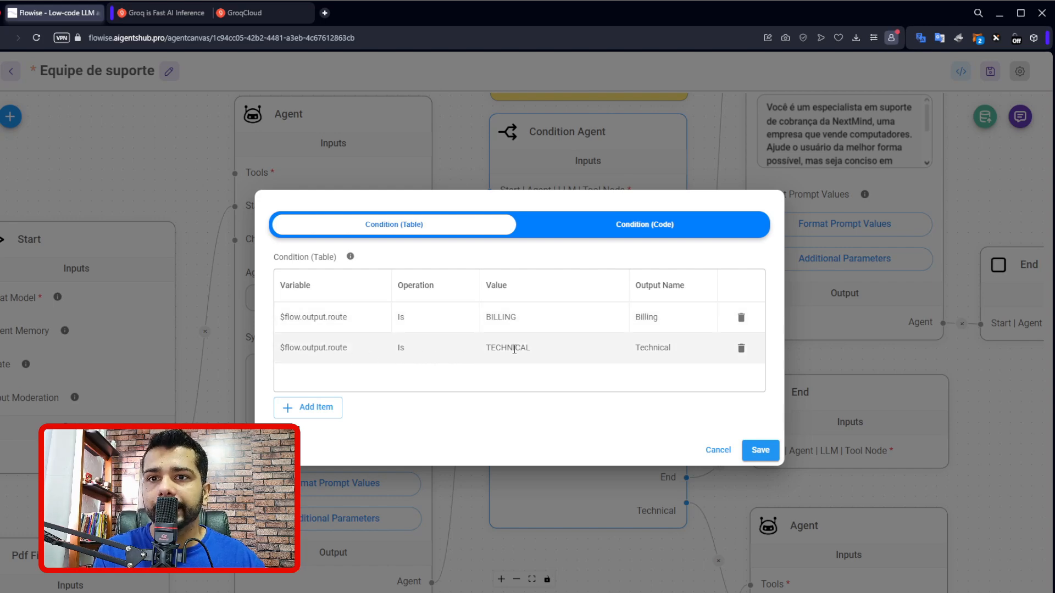
{"action": "double_click", "coordinate": [671, 348]}
{"action": "left_click_drag", "start_coordinate": [671, 348], "coordinate": [637, 350]}
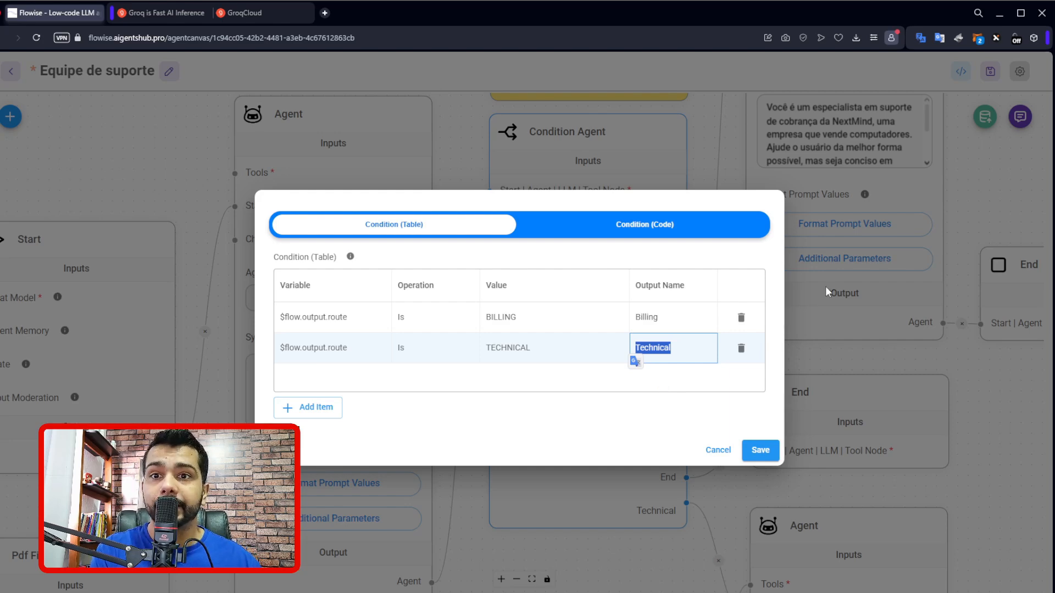
{"action": "left_click", "coordinate": [715, 452]}
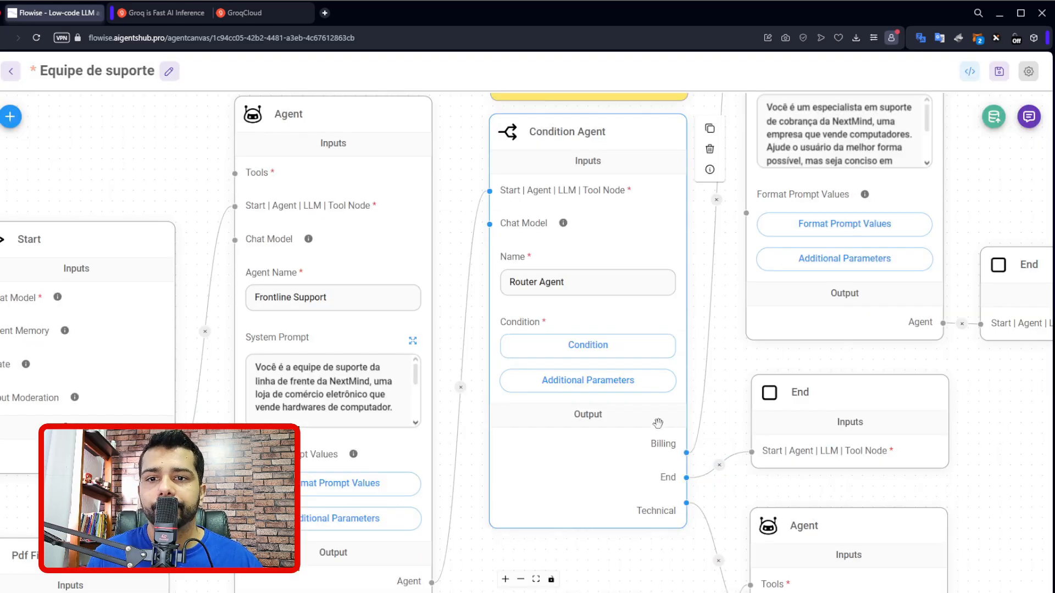
Examine the Router Agent's Billing, End and Technical outputs, and slightly reposition the connected End node and the Billing Team agent.
{"action": "scroll", "coordinate": [659, 444], "scroll_direction": "up", "scroll_amount": 3}
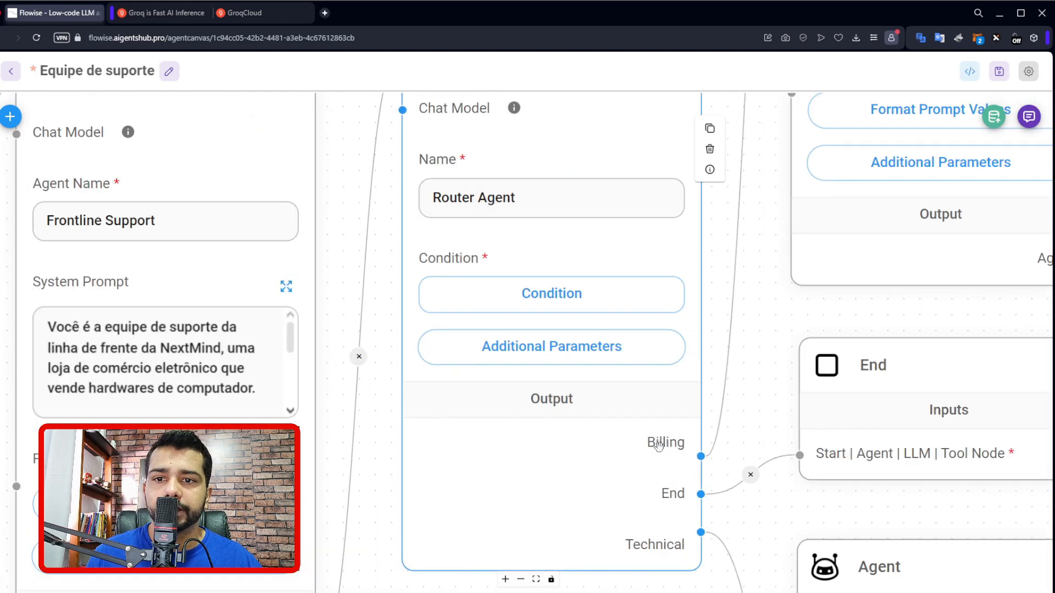
{"action": "scroll", "coordinate": [656, 550], "scroll_direction": "down", "scroll_amount": 3}
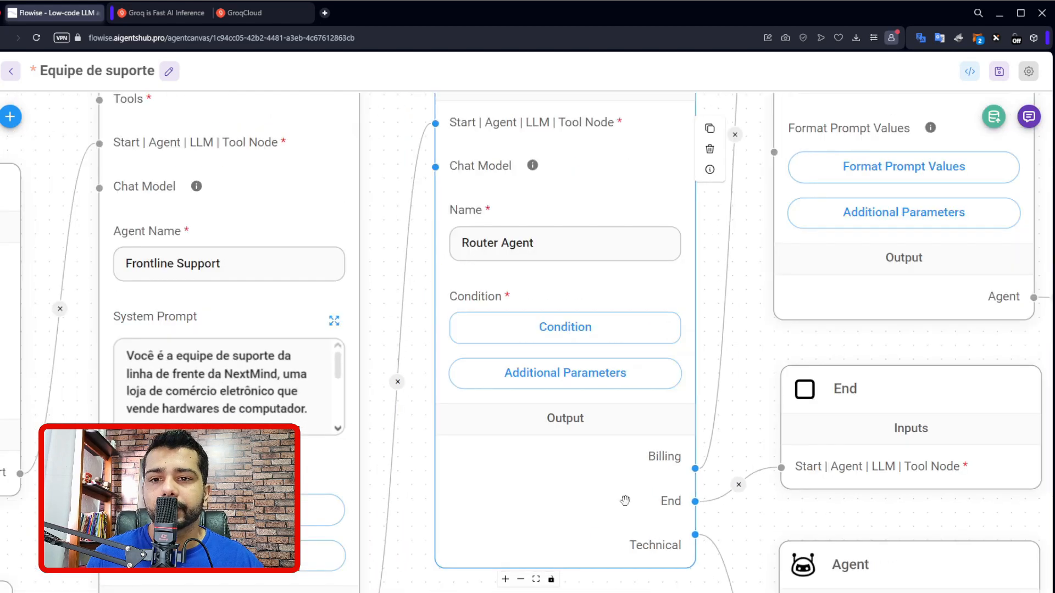
{"action": "left_click_drag", "start_coordinate": [733, 429], "coordinate": [546, 365]}
{"action": "scroll", "coordinate": [549, 369], "scroll_direction": "down", "scroll_amount": 3}
{"action": "scroll", "coordinate": [550, 369], "scroll_direction": "down", "scroll_amount": 2}
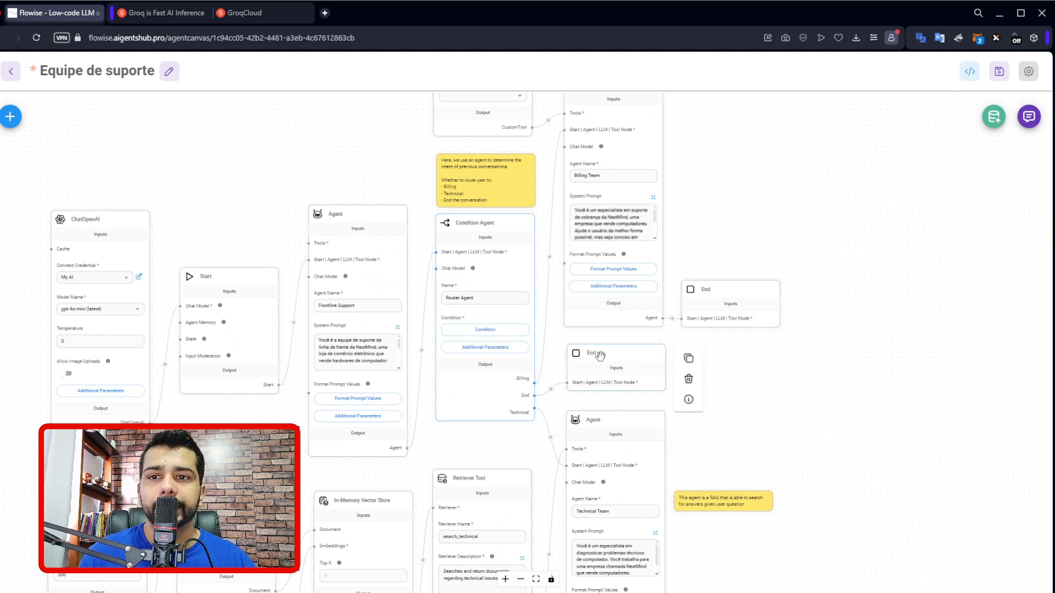
{"action": "left_click_drag", "start_coordinate": [596, 353], "coordinate": [602, 360]}
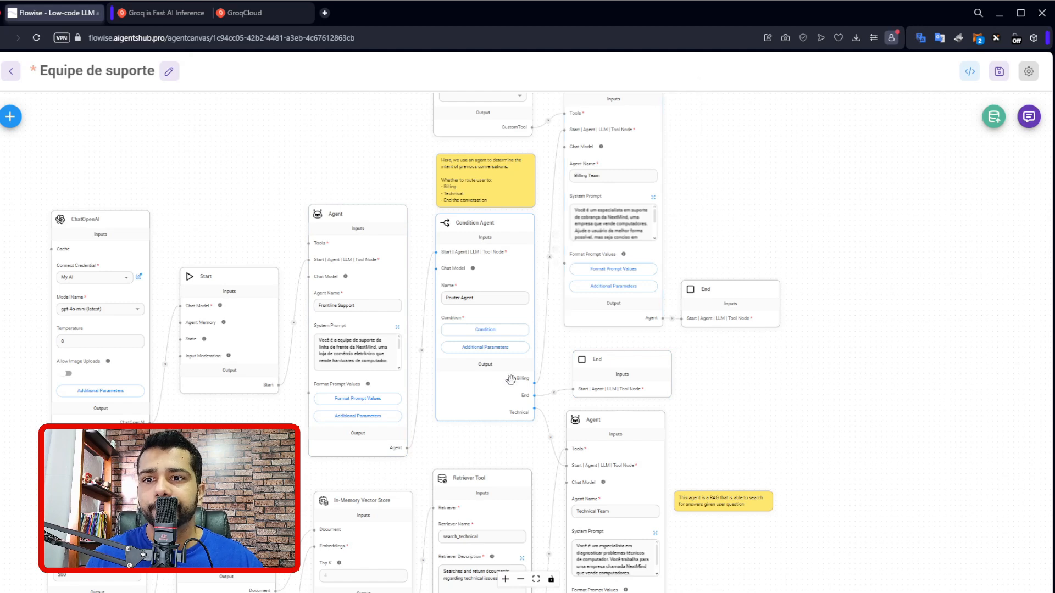
{"action": "left_click_drag", "start_coordinate": [699, 228], "coordinate": [679, 379]}
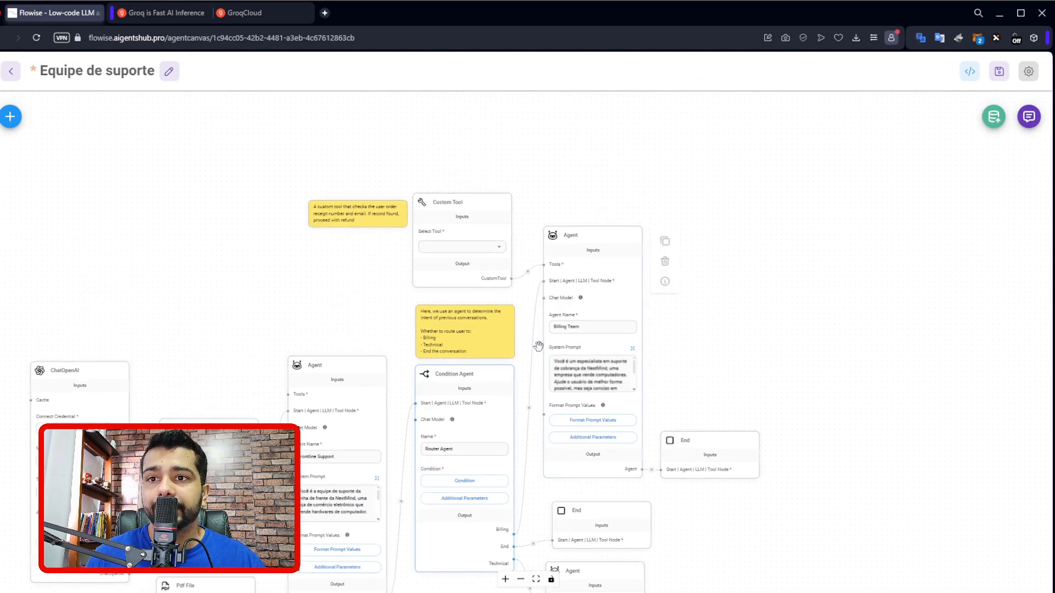
{"action": "mouse_move", "coordinate": [561, 395]}
{"action": "left_mouse_down"}
{"action": "mouse_move", "coordinate": [572, 360]}
{"action": "mouse_move", "coordinate": [562, 387]}
{"action": "left_mouse_up"}
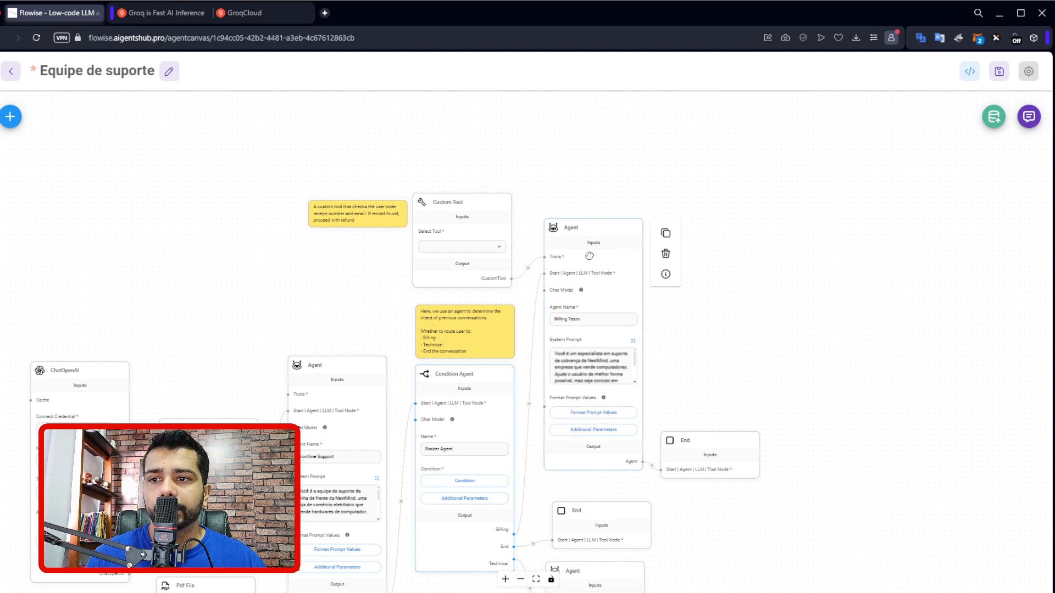
Clear the node search, browse the available nodes down to the Sequential Agents group, and close the list.
{"action": "left_click", "coordinate": [10, 116]}
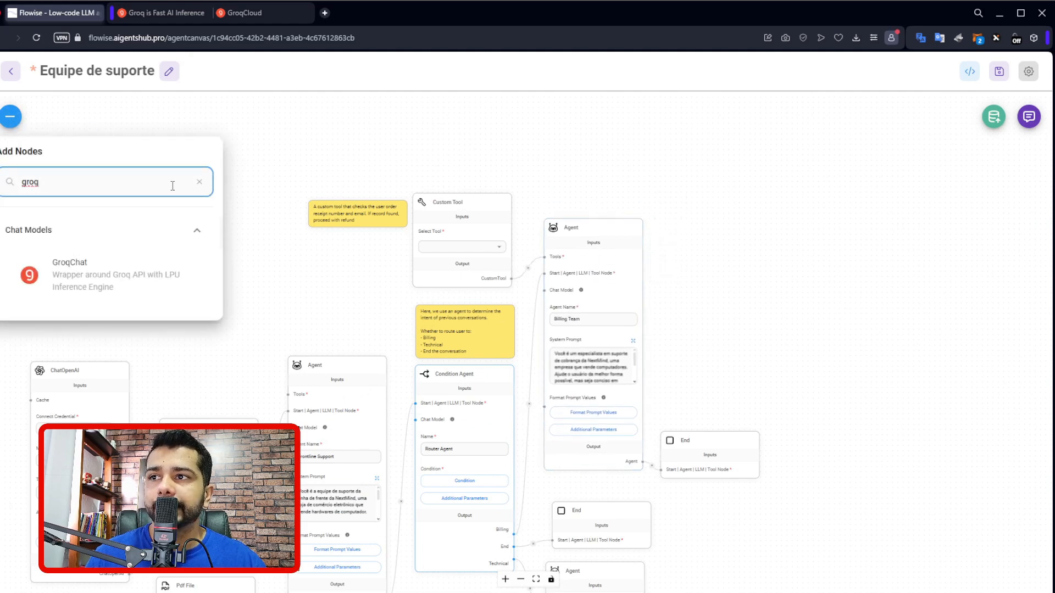
{"action": "left_click", "coordinate": [200, 182]}
{"action": "scroll", "coordinate": [94, 278], "scroll_direction": "down", "scroll_amount": 5}
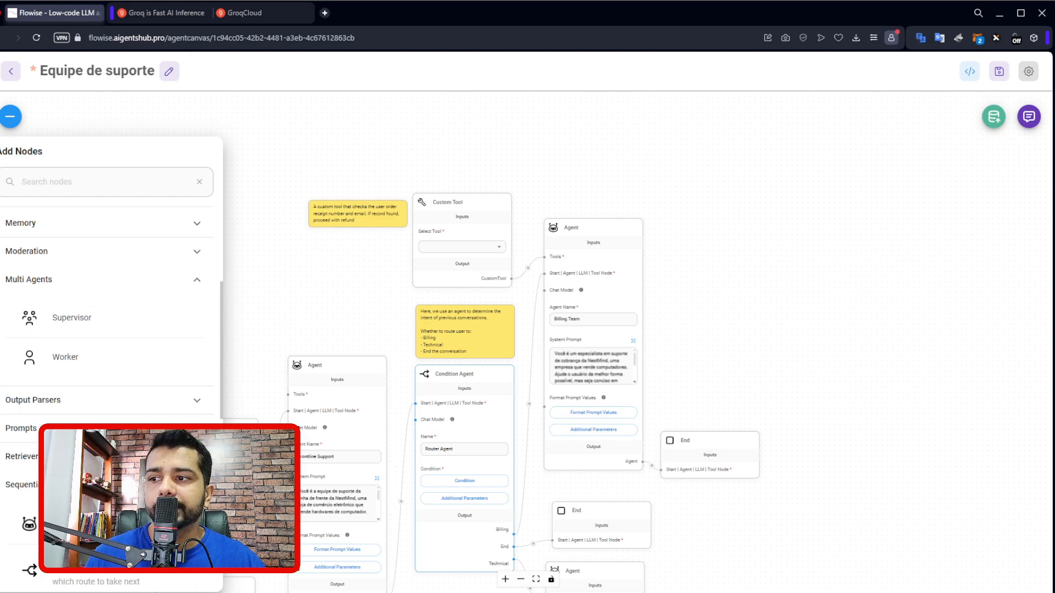
{"action": "scroll", "coordinate": [78, 363], "scroll_direction": "down", "scroll_amount": 3}
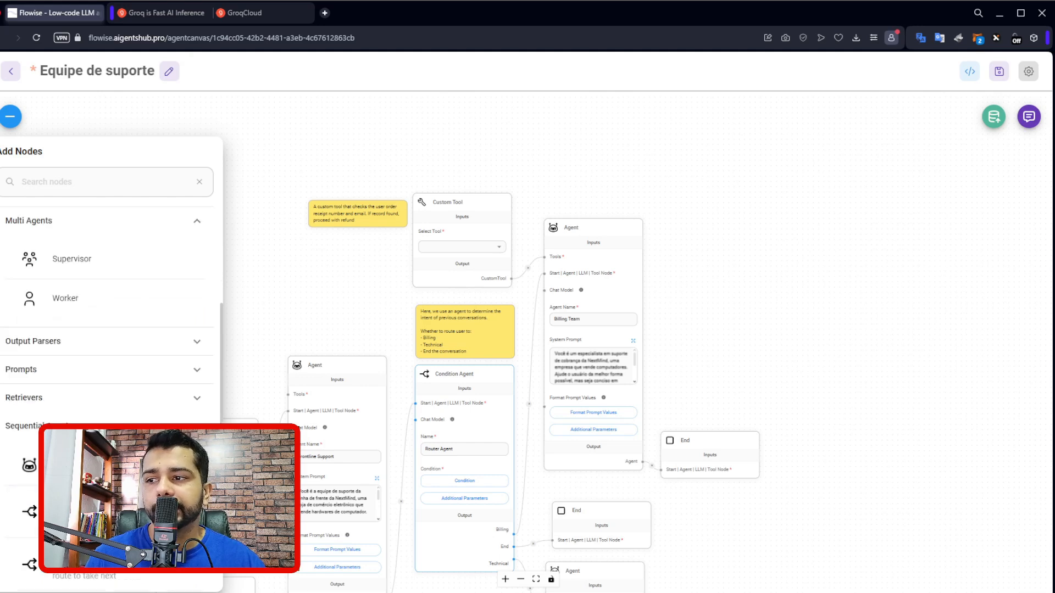
{"action": "scroll", "coordinate": [79, 369], "scroll_direction": "down", "scroll_amount": 3}
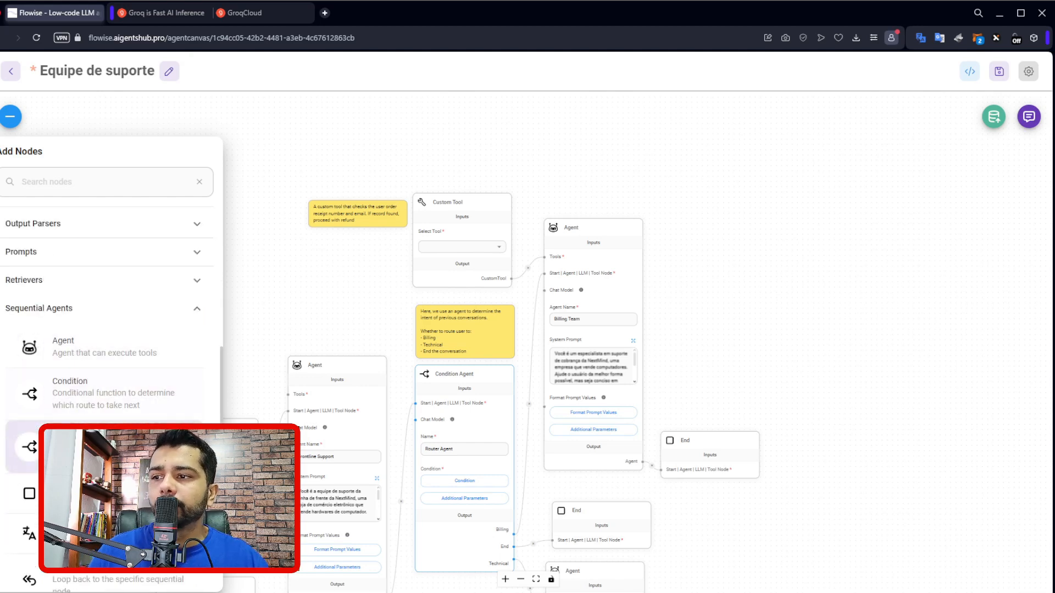
{"action": "left_click", "coordinate": [702, 288]}
Delete the sentence about authorizing refunds from the Billing Team agent's System Prompt and save the prompt.
{"action": "left_click_drag", "start_coordinate": [695, 341], "coordinate": [693, 273]}
{"action": "scroll", "coordinate": [582, 287], "scroll_direction": "up", "scroll_amount": 5}
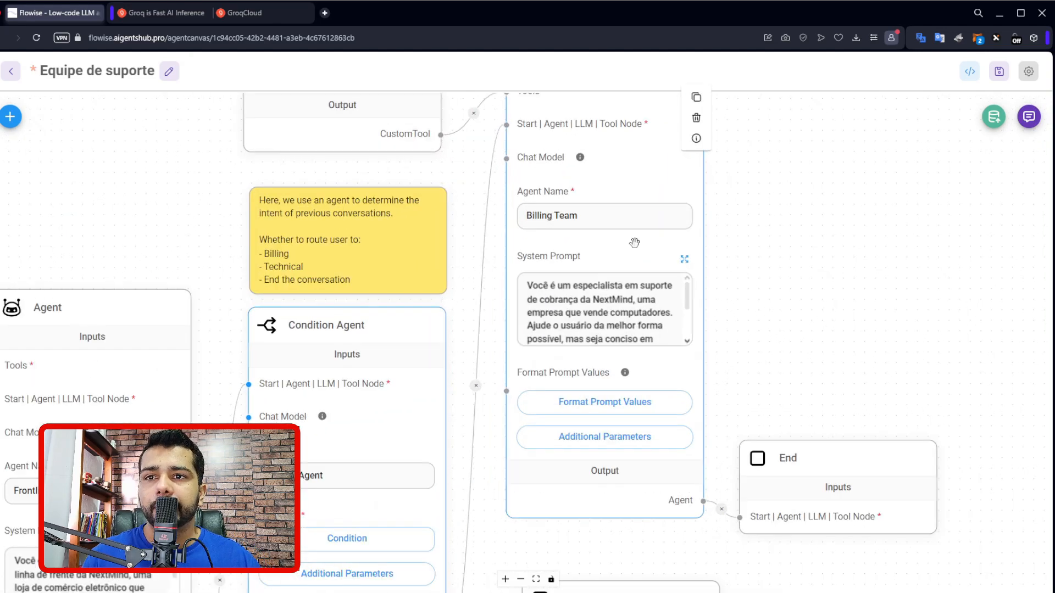
{"action": "left_click", "coordinate": [684, 259]}
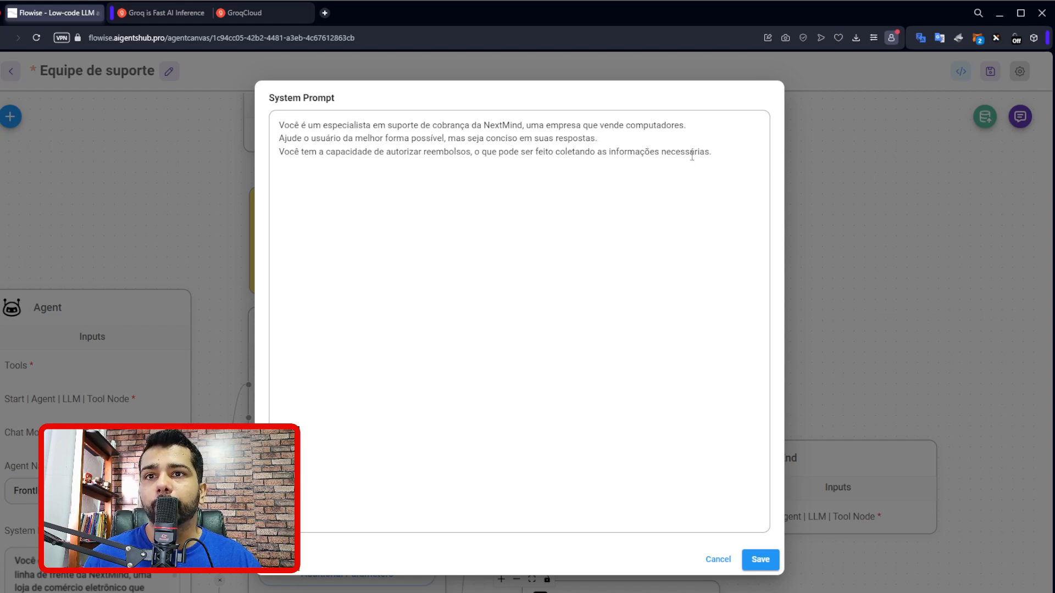
{"action": "left_click_drag", "start_coordinate": [719, 152], "coordinate": [718, 137]}
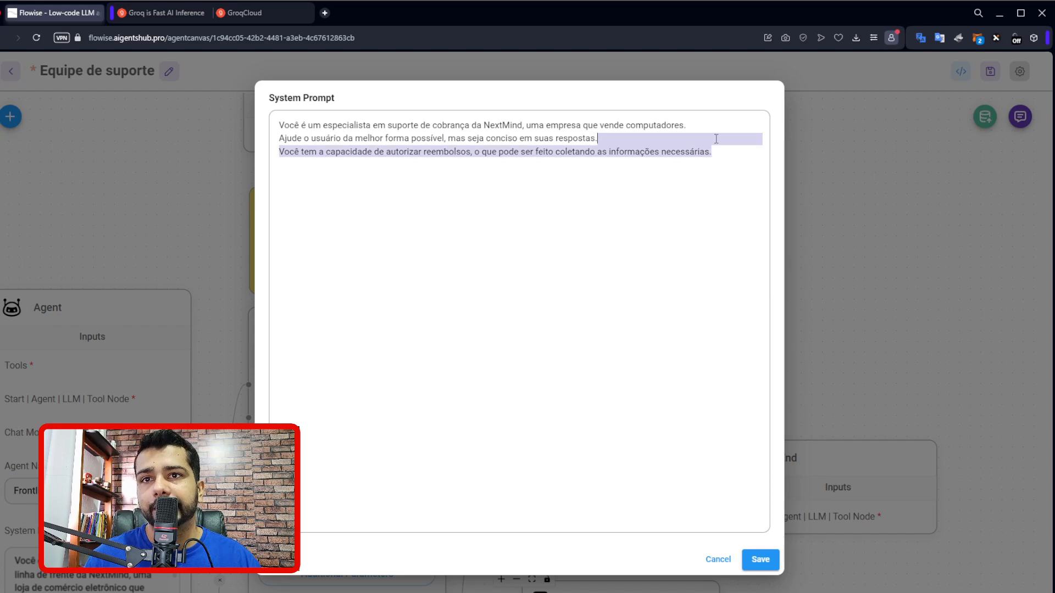
{"action": "key", "text": "BackSpace"}
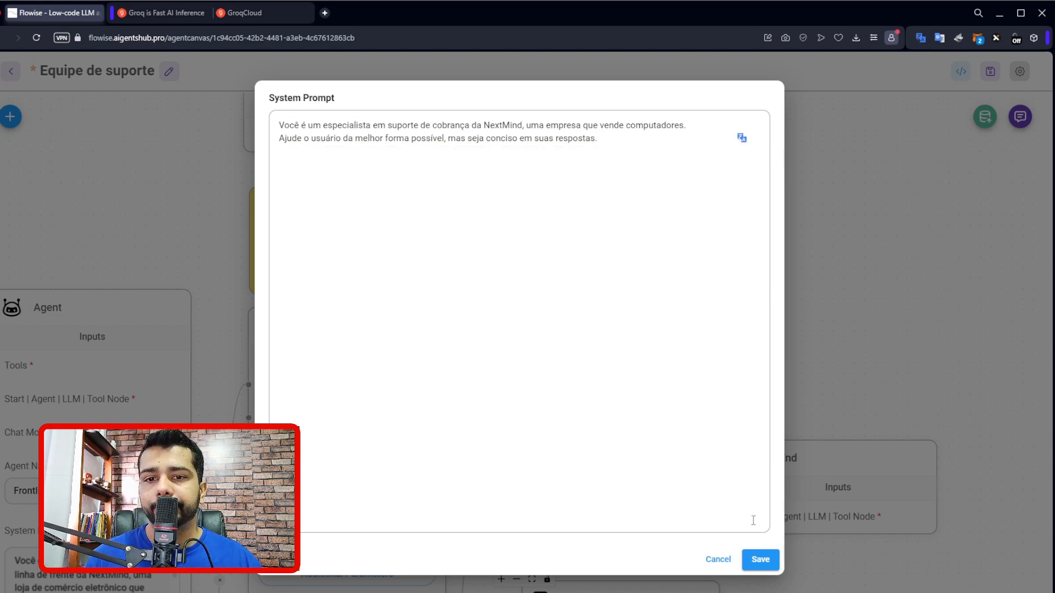
{"action": "left_click", "coordinate": [761, 559]}
Delete the Custom Tool node and its explanatory sticky note from the canvas, and save the agent flow.
{"action": "left_click_drag", "start_coordinate": [608, 188], "coordinate": [583, 354]}
{"action": "scroll", "coordinate": [530, 264], "scroll_direction": "up", "scroll_amount": 2}
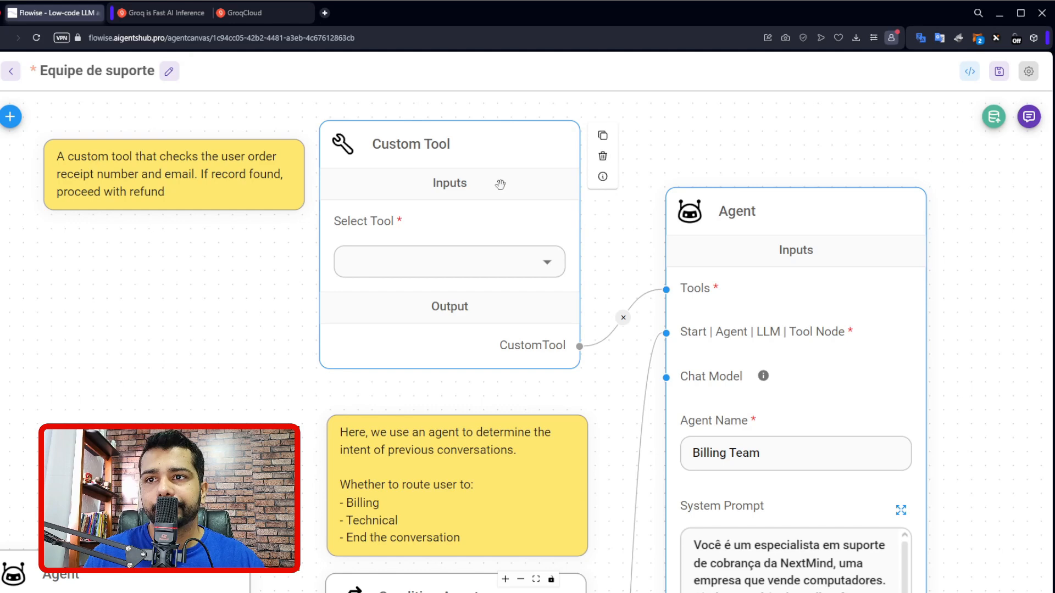
{"action": "left_click", "coordinate": [603, 156]}
{"action": "left_click_drag", "start_coordinate": [599, 316], "coordinate": [583, 225]}
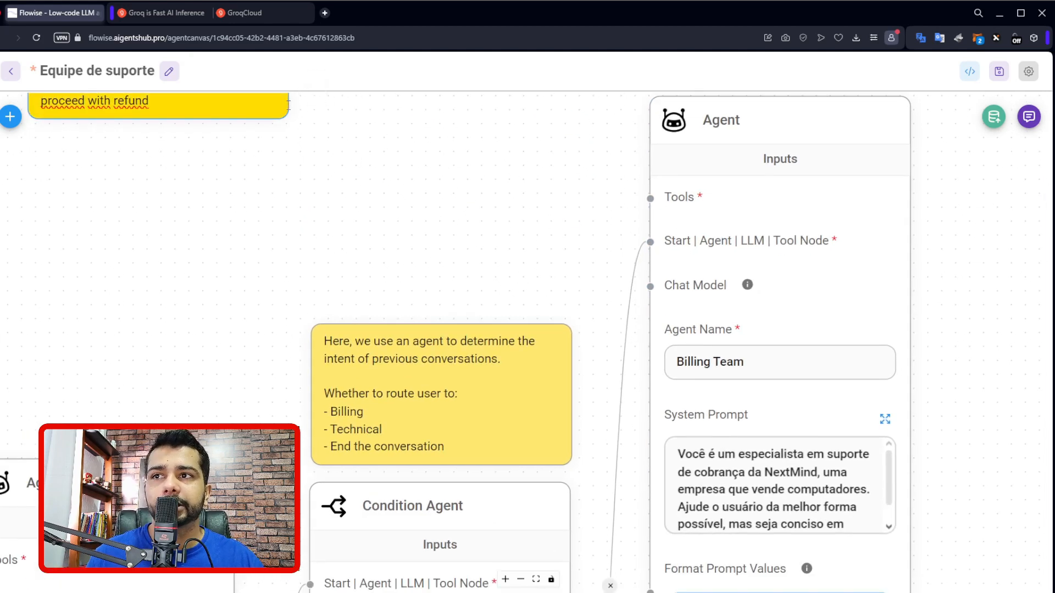
{"action": "left_click_drag", "start_coordinate": [492, 219], "coordinate": [474, 201]}
{"action": "scroll", "coordinate": [473, 201], "scroll_direction": "down", "scroll_amount": 5}
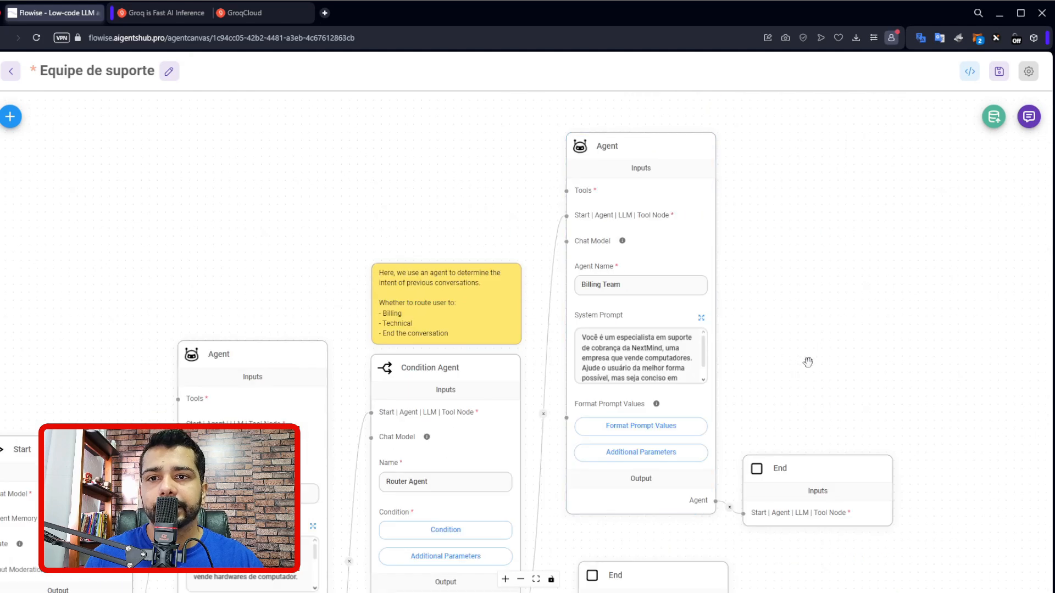
{"action": "left_click_drag", "start_coordinate": [802, 357], "coordinate": [805, 273]}
{"action": "left_click", "coordinate": [1002, 69]}
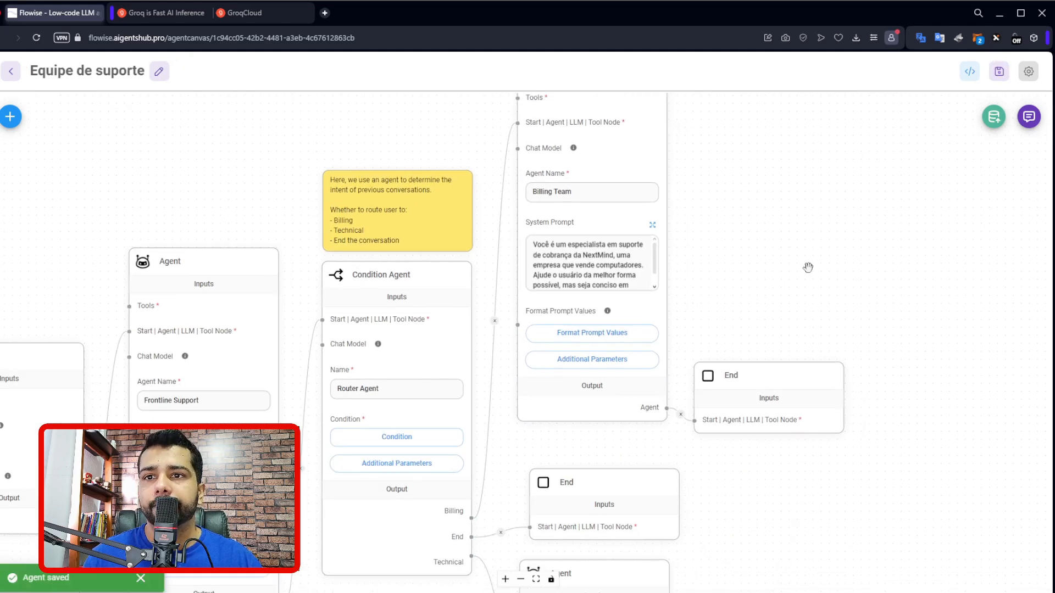
Review the Technical Team agent's System Prompt and close it without changing the text.
{"action": "scroll", "coordinate": [690, 229], "scroll_direction": "down", "scroll_amount": 2}
{"action": "left_click_drag", "start_coordinate": [759, 229], "coordinate": [744, 183]}
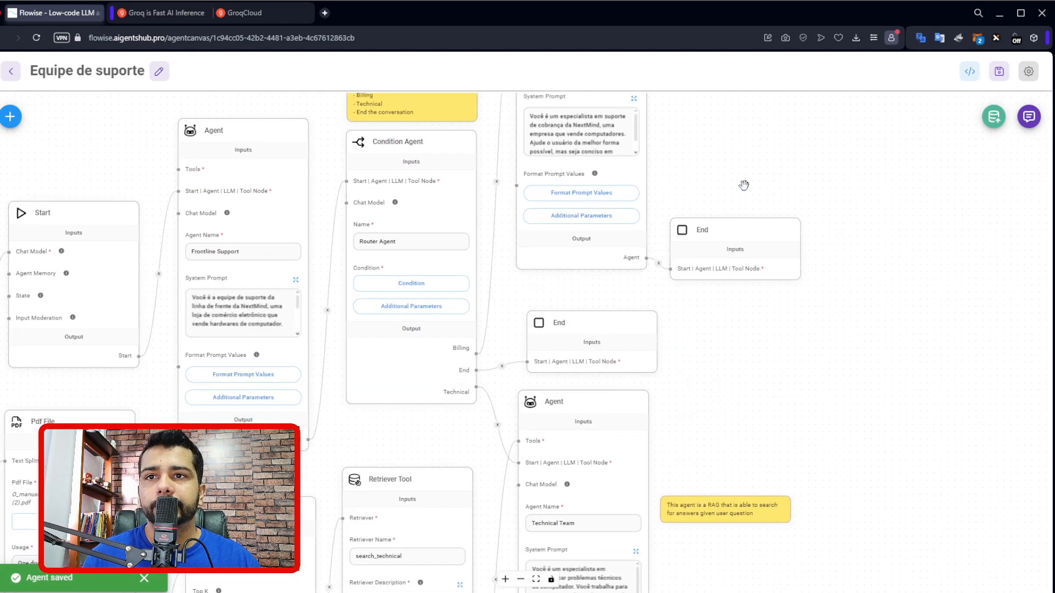
{"action": "left_click_drag", "start_coordinate": [739, 376], "coordinate": [778, 216]}
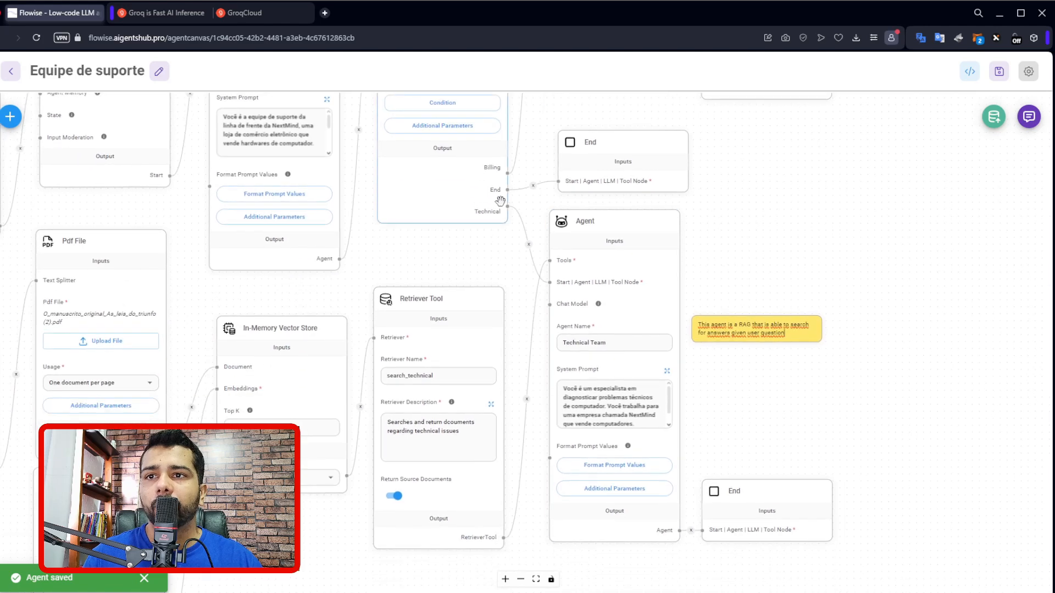
{"action": "left_click_drag", "start_coordinate": [801, 273], "coordinate": [803, 213]}
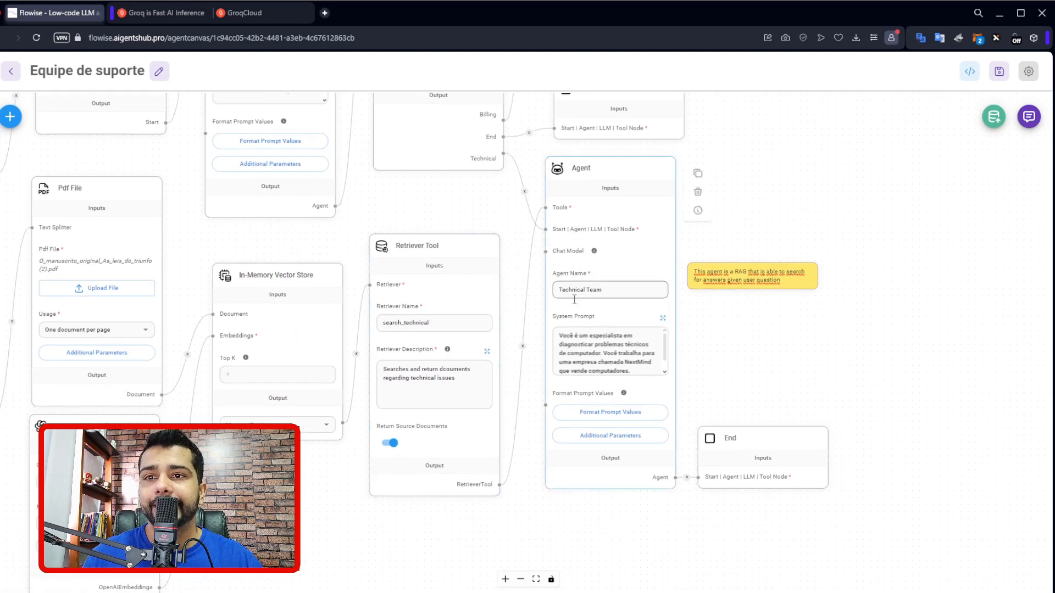
{"action": "left_click", "coordinate": [662, 318]}
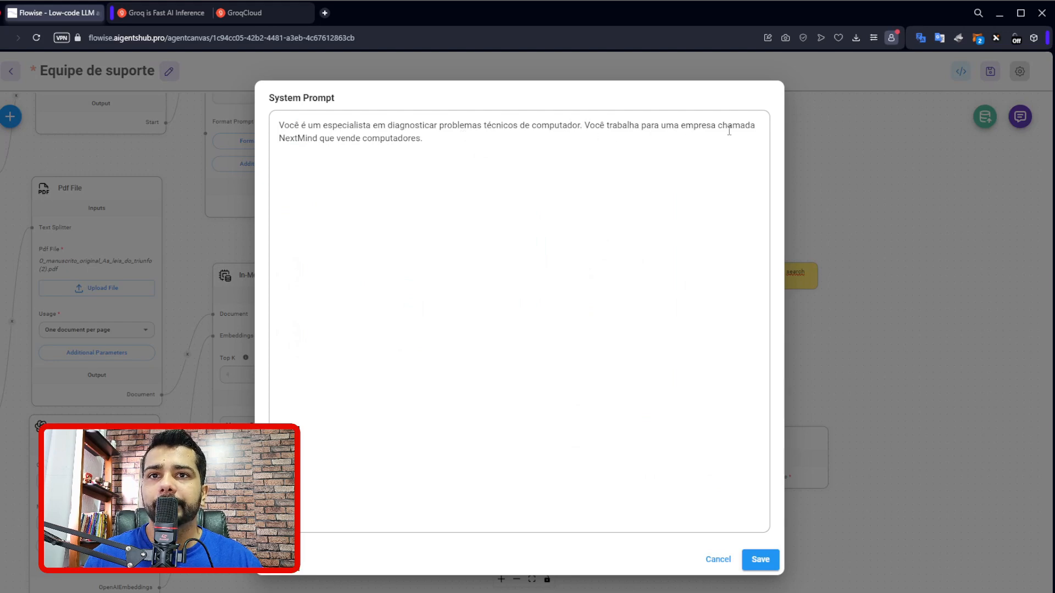
{"action": "left_click", "coordinate": [724, 562]}
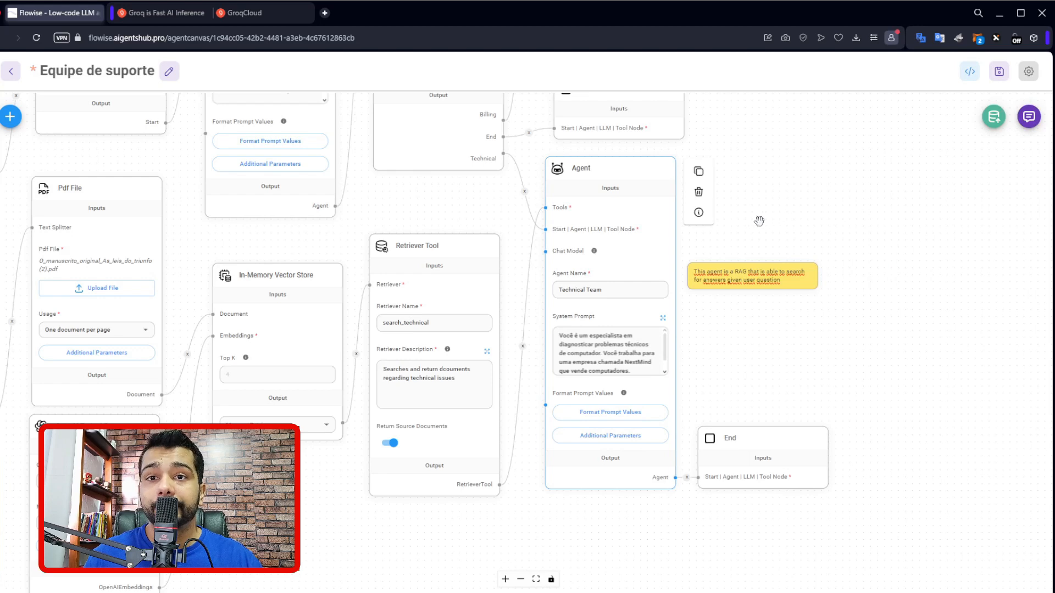
Examine the Retriever Tool, In-Memory Vector Store and document nodes feeding the Technical Team, and slightly reposition the Markdown Text Splitter node.
{"action": "left_click_drag", "start_coordinate": [758, 219], "coordinate": [917, 185]}
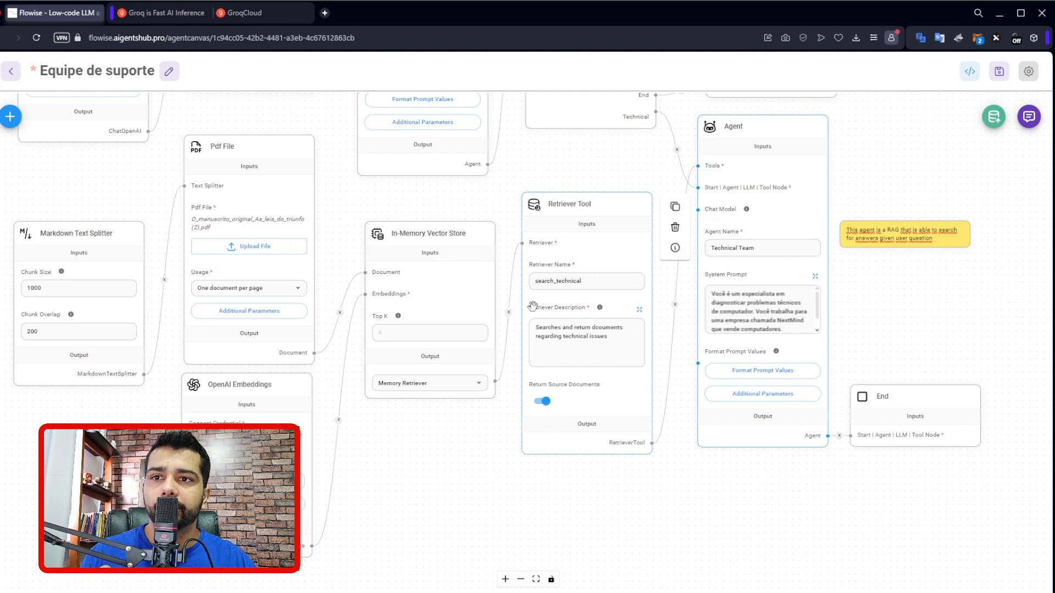
{"action": "double_click", "coordinate": [547, 283]}
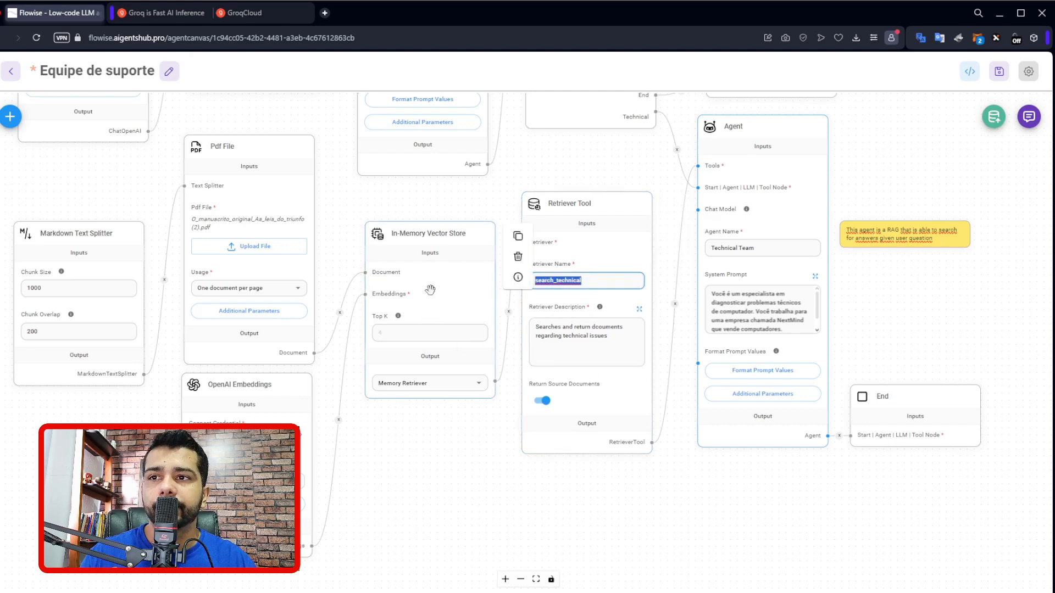
{"action": "left_click", "coordinate": [431, 271]}
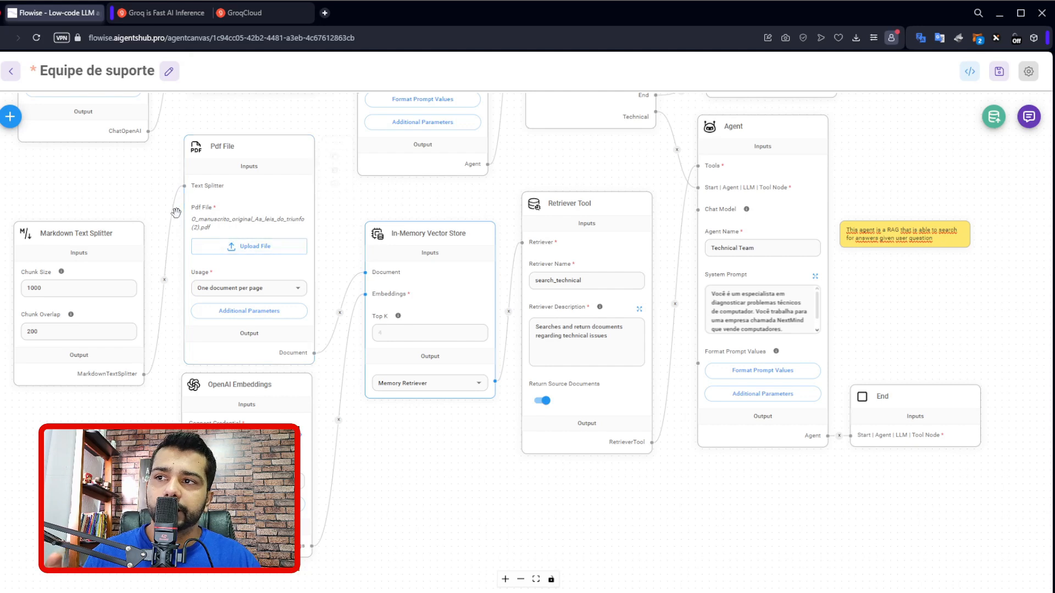
{"action": "left_click_drag", "start_coordinate": [82, 247], "coordinate": [92, 233]}
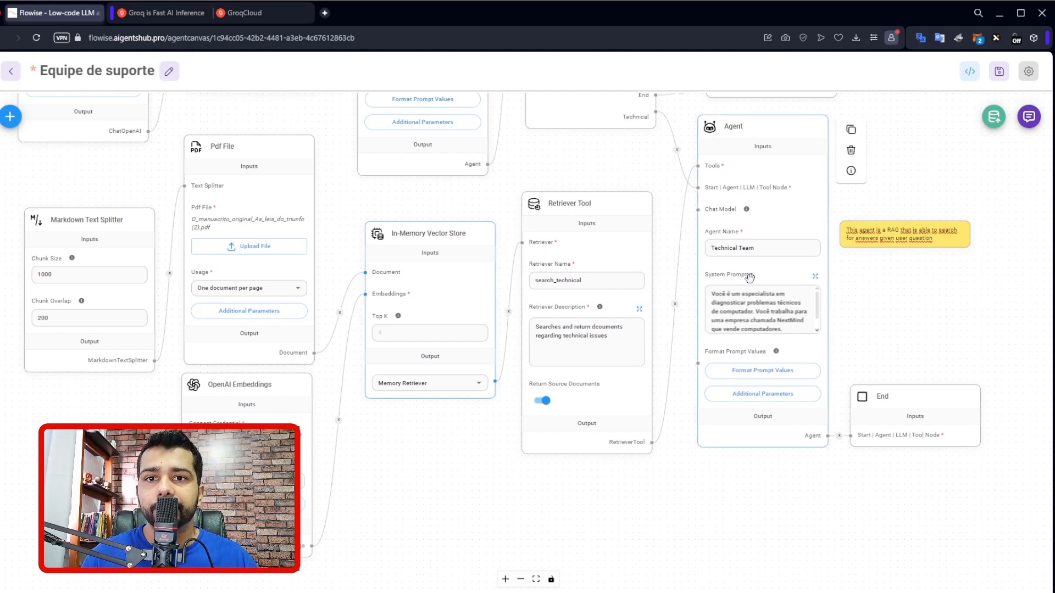
{"action": "double_click", "coordinate": [575, 281]}
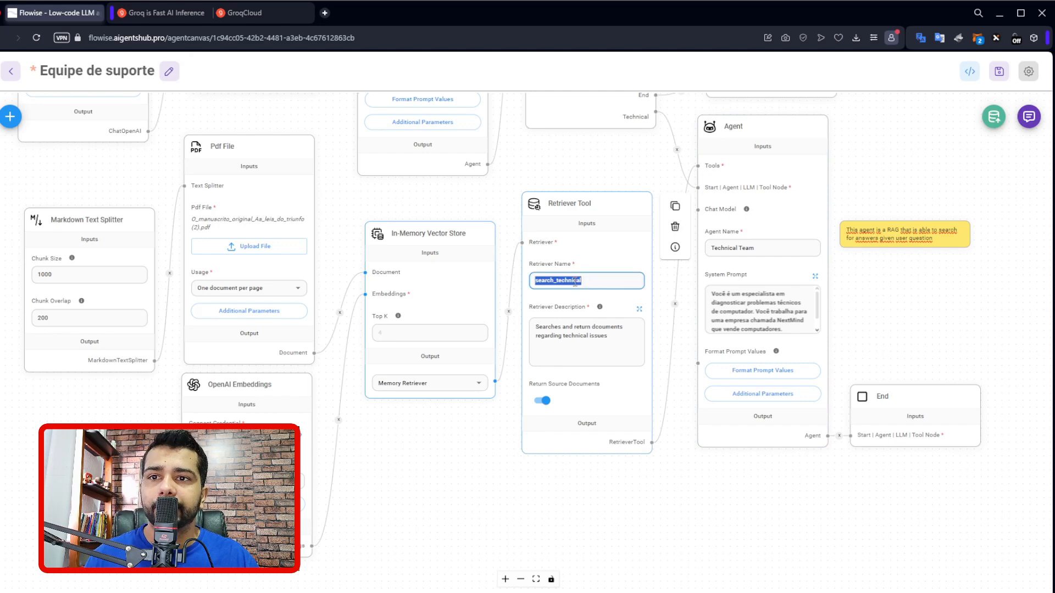
{"action": "left_click", "coordinate": [862, 187]}
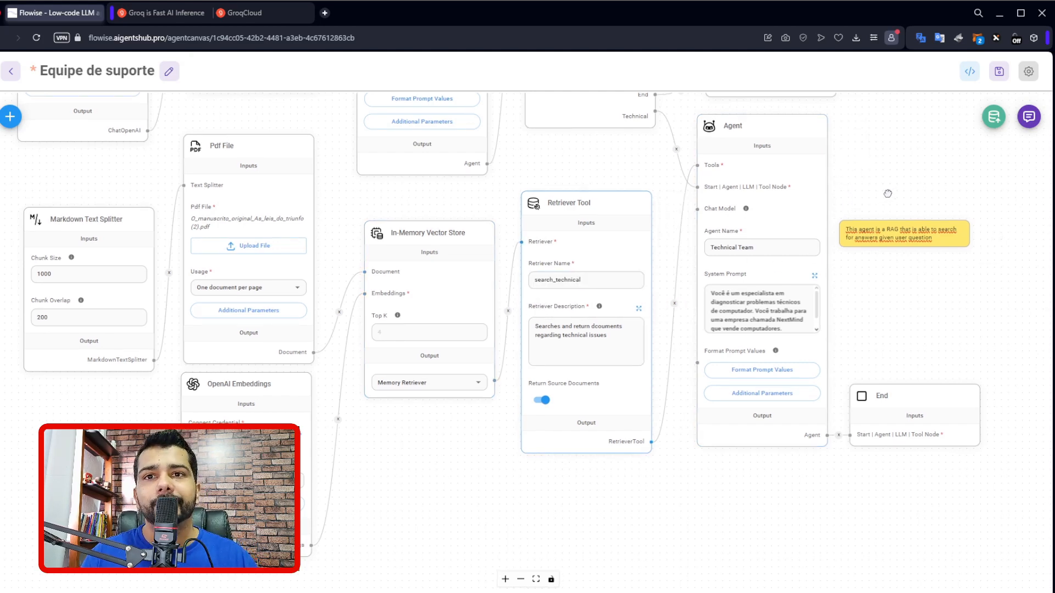
{"action": "left_click_drag", "start_coordinate": [884, 206], "coordinate": [849, 232]}
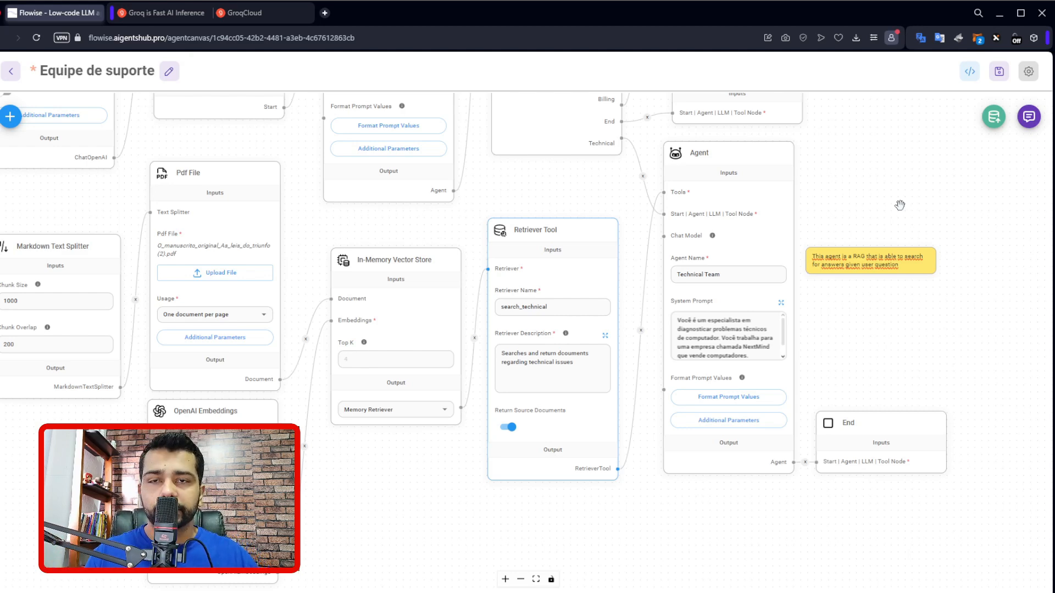
{"action": "left_click_drag", "start_coordinate": [896, 212], "coordinate": [764, 263]}
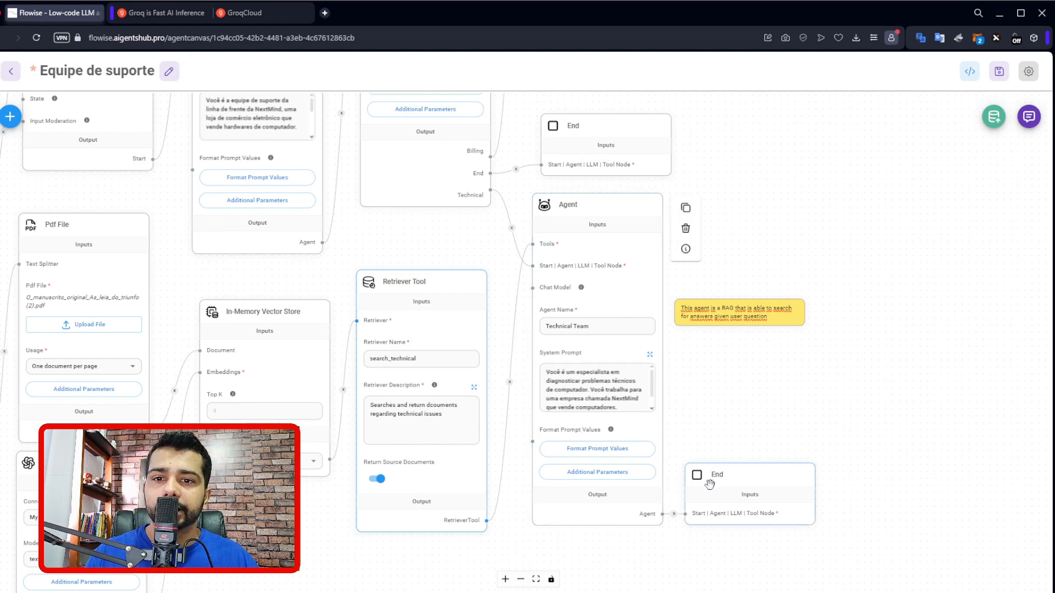
Save the agent flow and start a test chat with the message "oi".
{"action": "scroll", "coordinate": [714, 374], "scroll_direction": "down", "scroll_amount": 5}
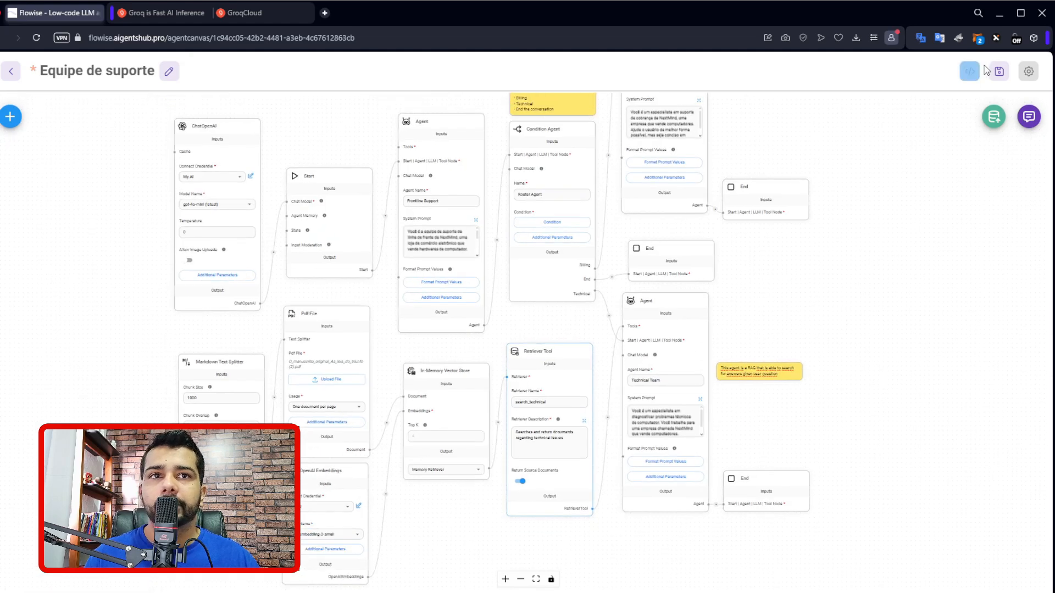
{"action": "left_click", "coordinate": [999, 71]}
{"action": "left_click", "coordinate": [1028, 117]}
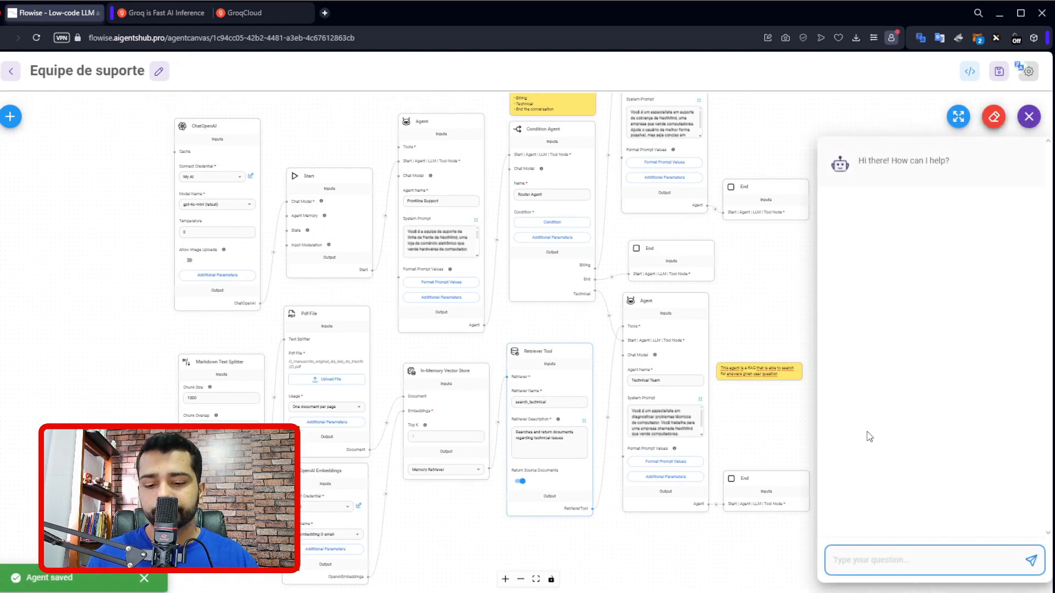
{"action": "type", "text": "oi"}
{"action": "key", "text": "Return"}
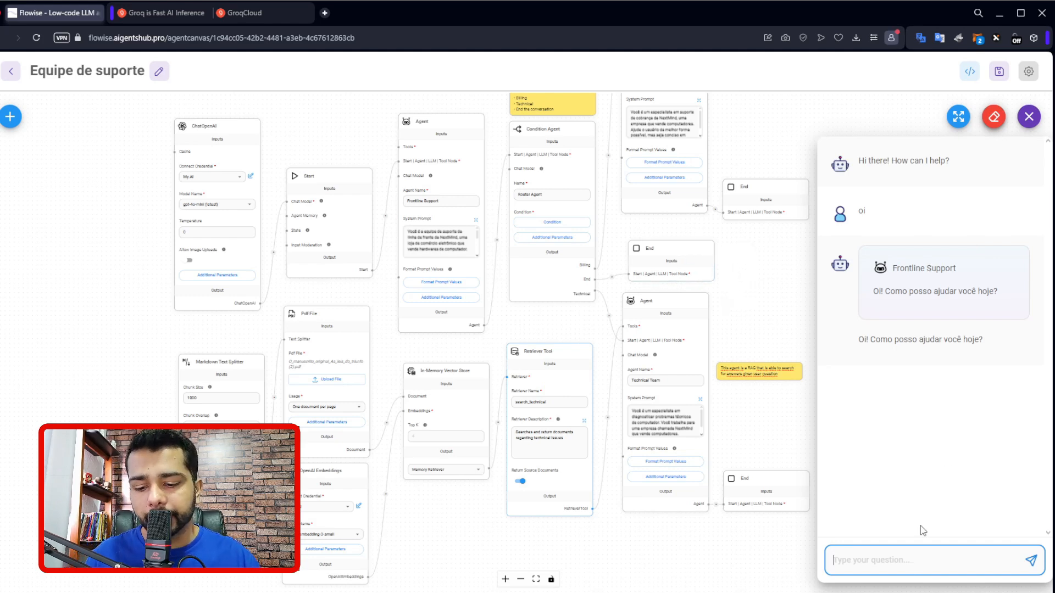
Send the chat message "quero ajuda com suporte técnico" and examine the reply and the agents that handled it.
{"action": "type", "text": "quero ajuda com suporte tecnico"}
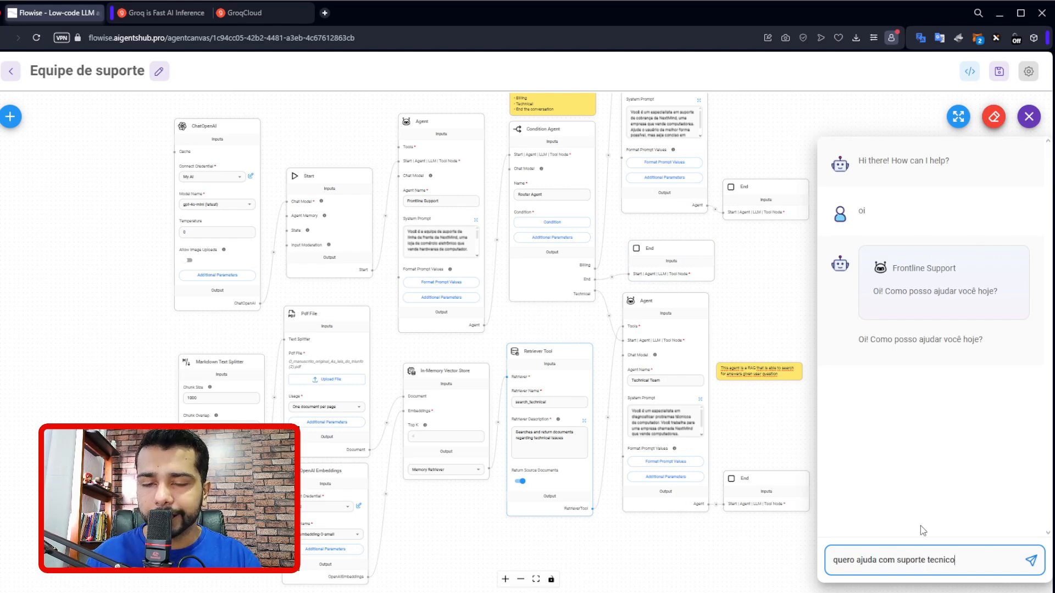
{"action": "key", "text": "Return"}
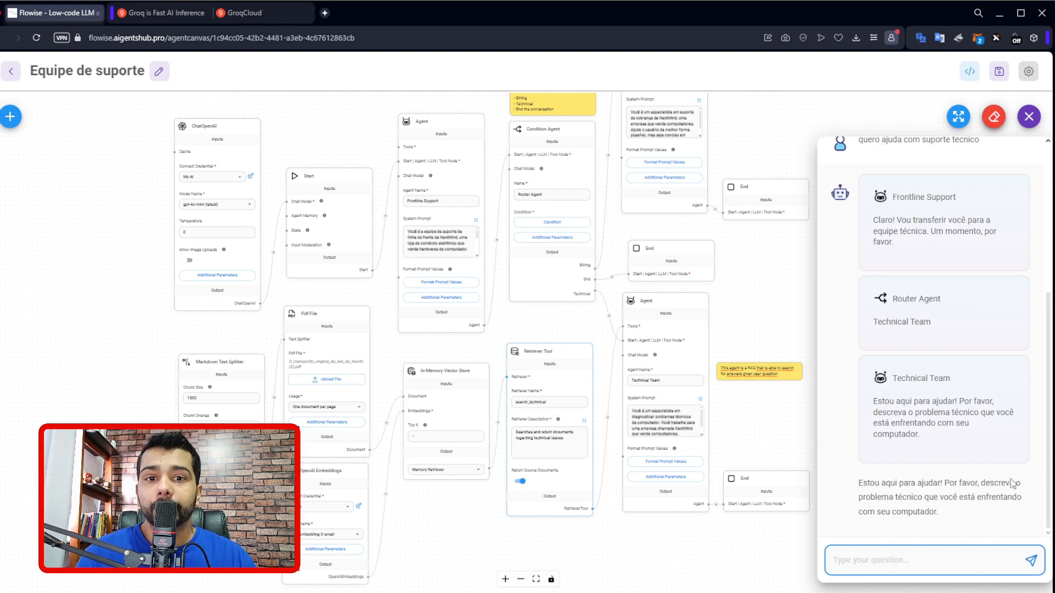
{"action": "left_click_drag", "start_coordinate": [956, 512], "coordinate": [859, 484]}
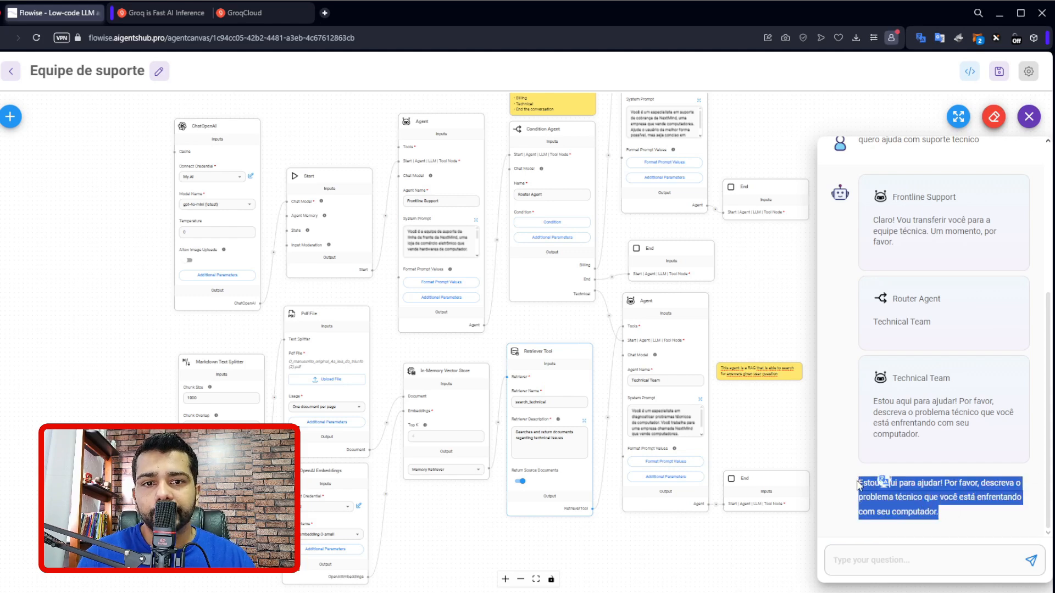
{"action": "left_click", "coordinate": [979, 485]}
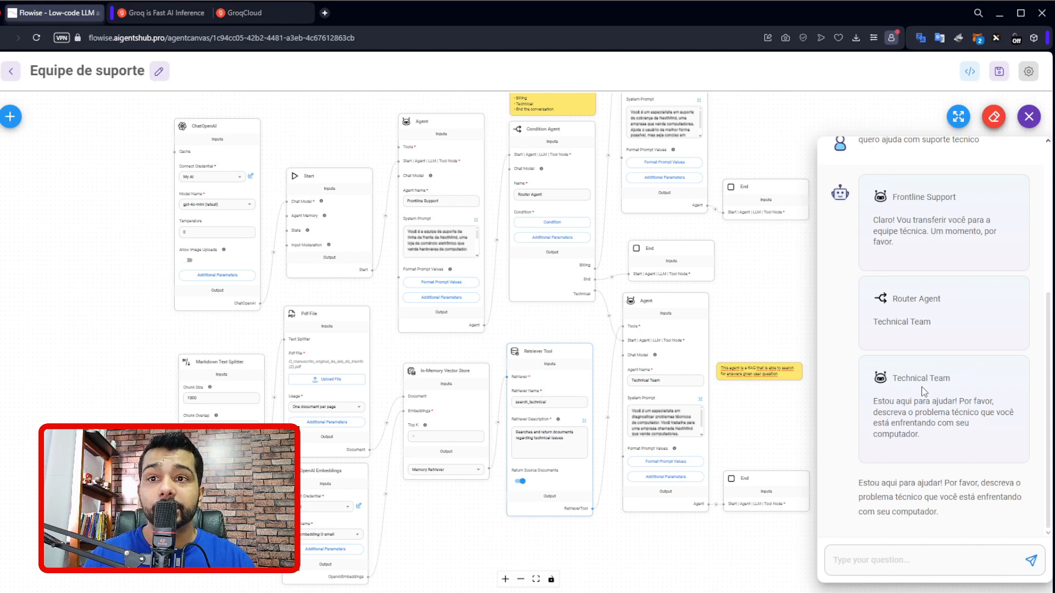
{"action": "mouse_move", "coordinate": [657, 364]}
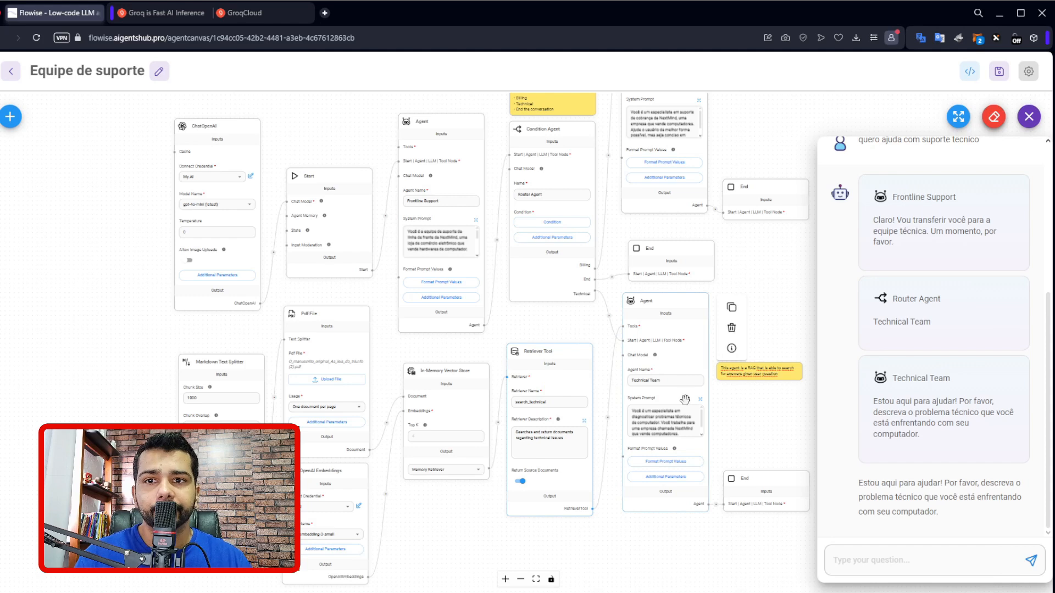
{"action": "mouse_move", "coordinate": [464, 388]}
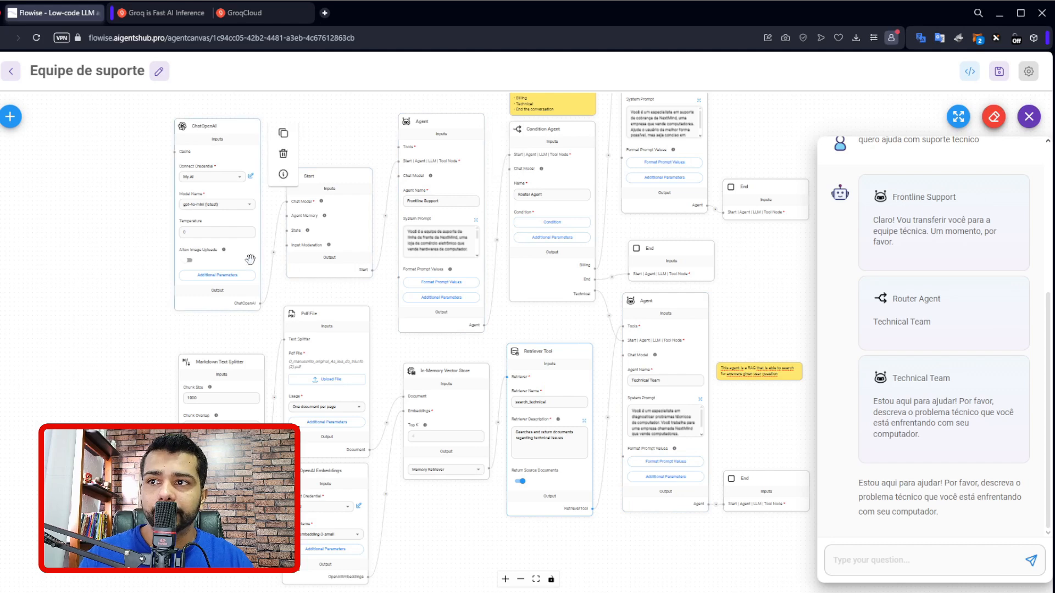
Move the ChatOpenAI node higher above the Start node's input side and save the agent flow.
{"action": "left_click_drag", "start_coordinate": [252, 300], "coordinate": [255, 207]}
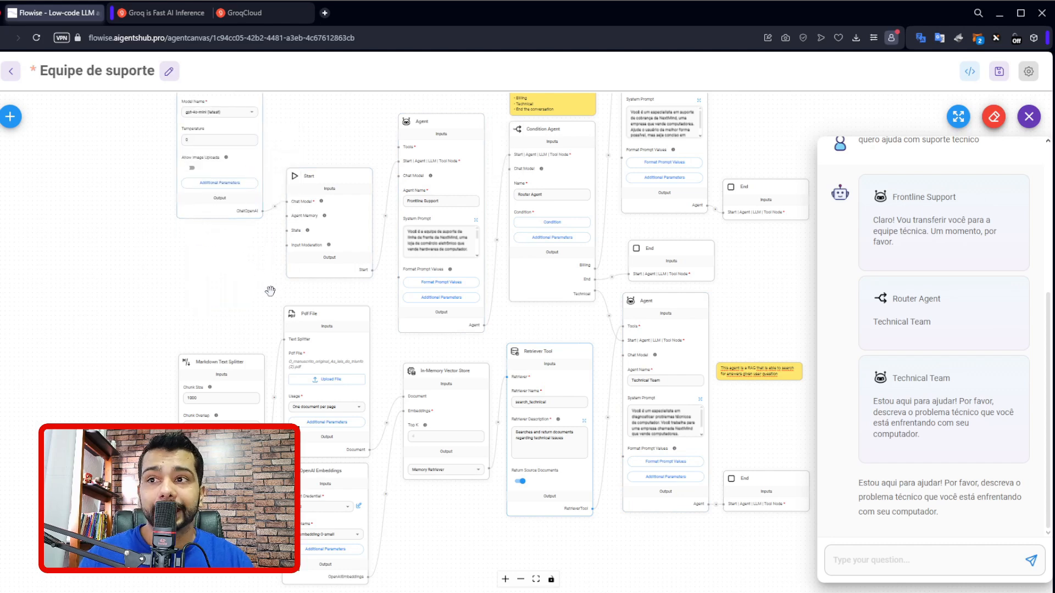
{"action": "left_click_drag", "start_coordinate": [269, 292], "coordinate": [273, 382]}
{"action": "left_click_drag", "start_coordinate": [241, 299], "coordinate": [241, 289]}
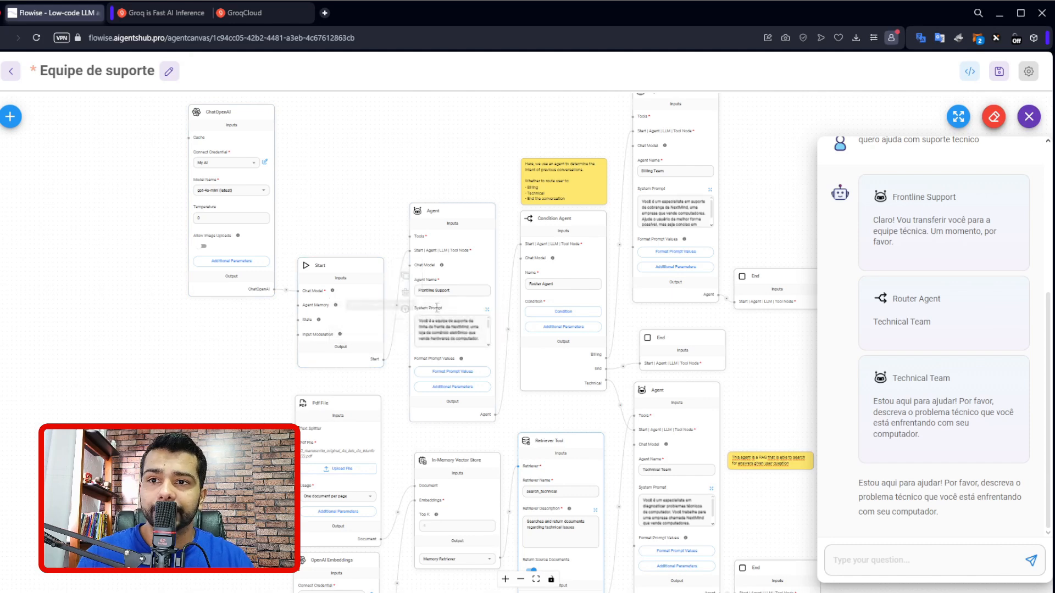
{"action": "left_click", "coordinate": [999, 71]}
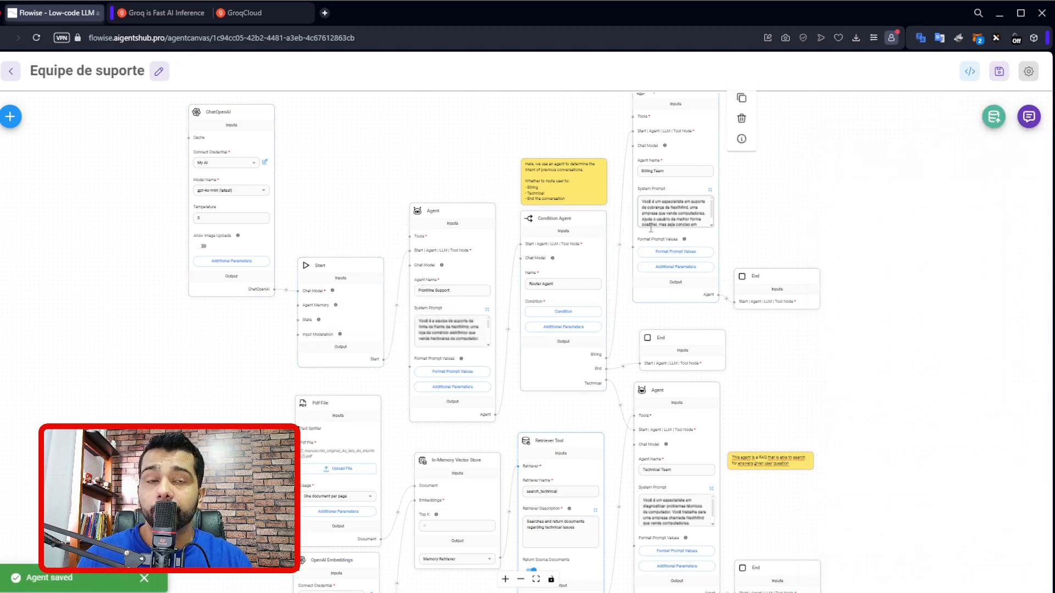
Return to the list of agent flows and open the concierge flow.
{"action": "left_click", "coordinate": [11, 71]}
{"action": "scroll", "coordinate": [657, 422], "scroll_direction": "down", "scroll_amount": 2}
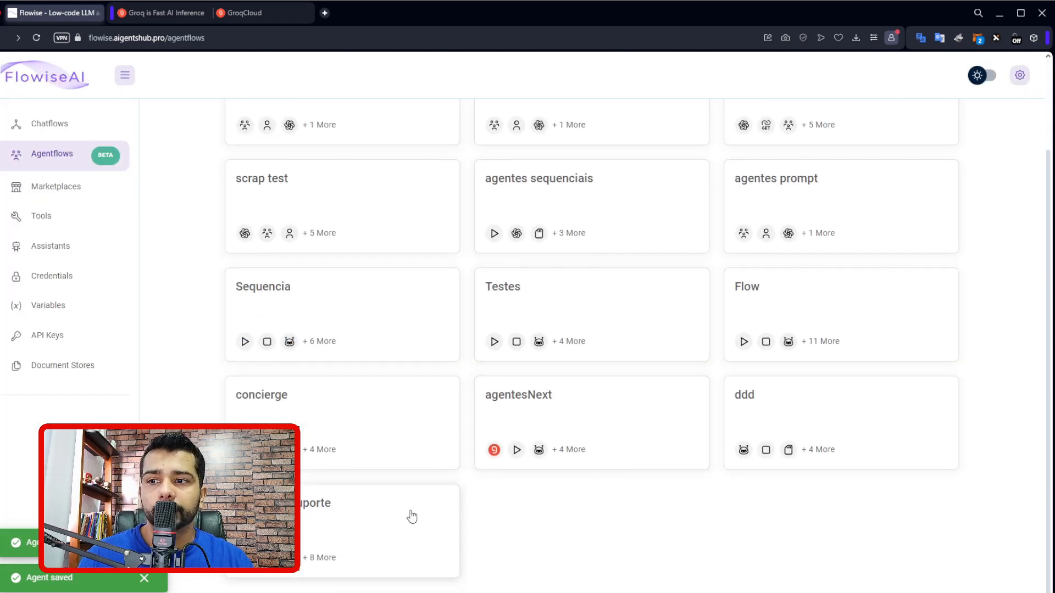
{"action": "scroll", "coordinate": [414, 443], "scroll_direction": "up", "scroll_amount": 1}
{"action": "left_click", "coordinate": [372, 478]}
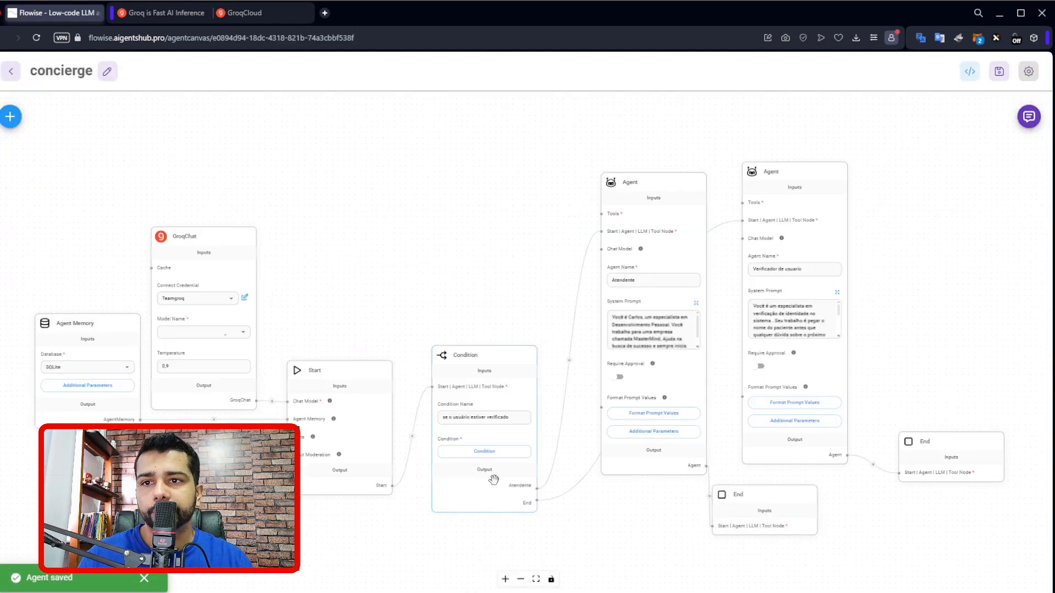
Slightly reposition the State and Agent Memory nodes, and inspect the State node's additional parameters.
{"action": "left_click_drag", "start_coordinate": [477, 270], "coordinate": [627, 261]}
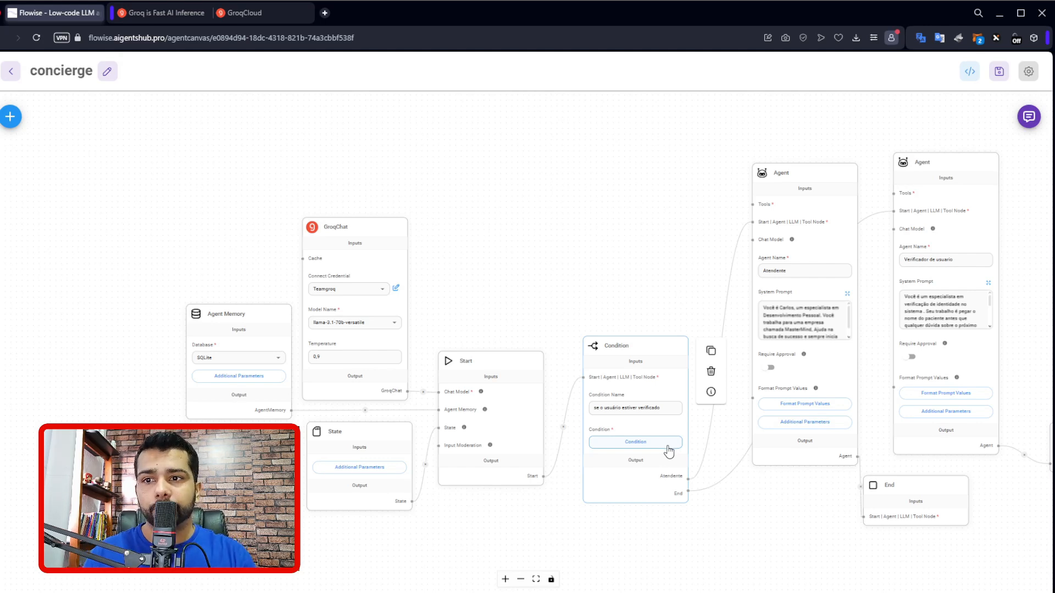
{"action": "left_click_drag", "start_coordinate": [565, 311], "coordinate": [761, 238]}
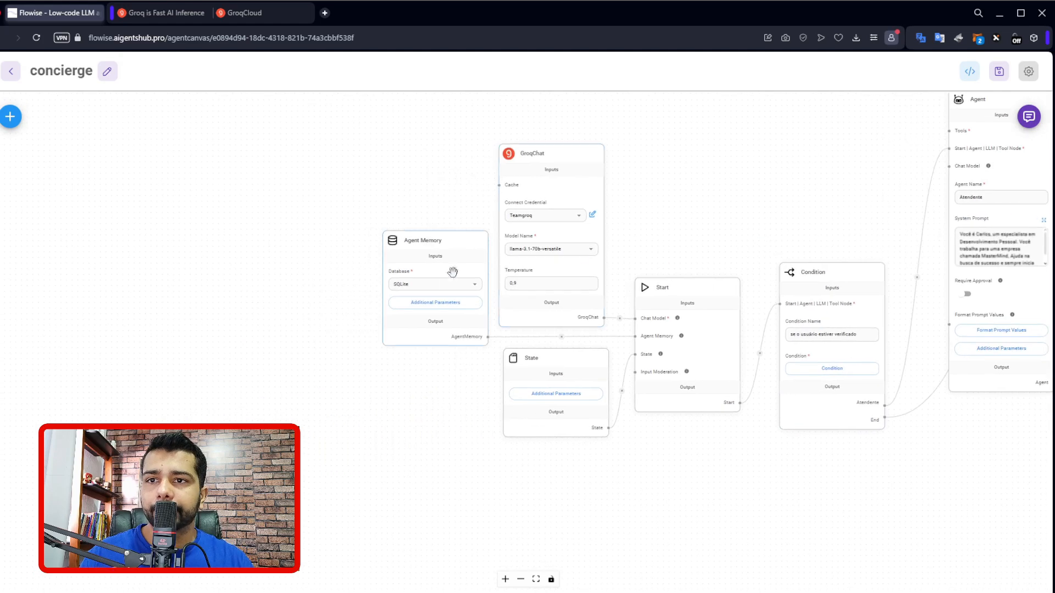
{"action": "scroll", "coordinate": [528, 304], "scroll_direction": "up", "scroll_amount": 3}
{"action": "left_click_drag", "start_coordinate": [577, 377], "coordinate": [570, 389]}
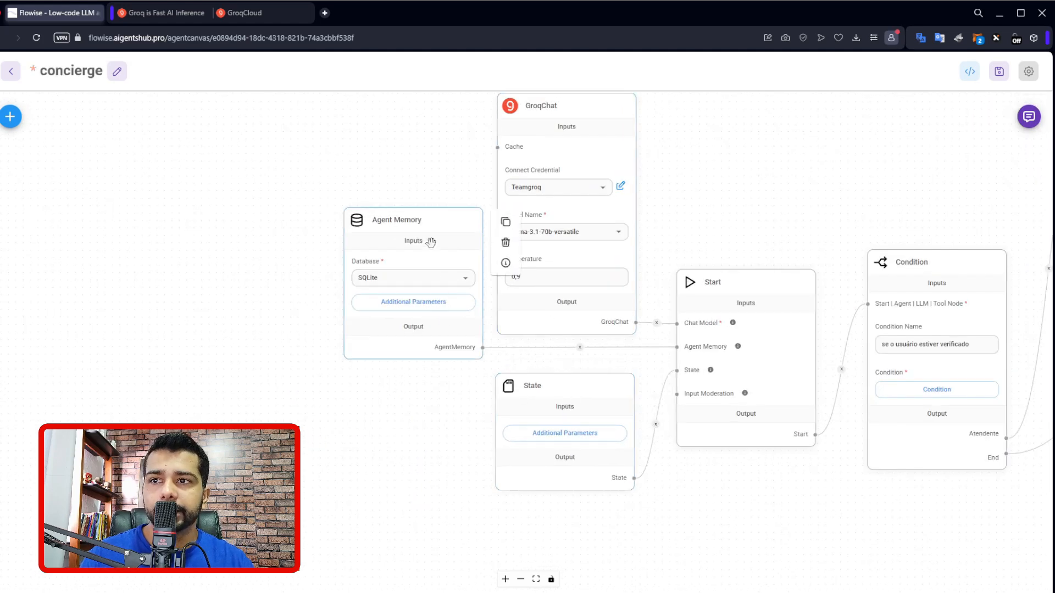
{"action": "mouse_move", "coordinate": [427, 233]}
{"action": "left_mouse_down"}
{"action": "mouse_move", "coordinate": [408, 239]}
{"action": "mouse_move", "coordinate": [416, 244]}
{"action": "left_mouse_up"}
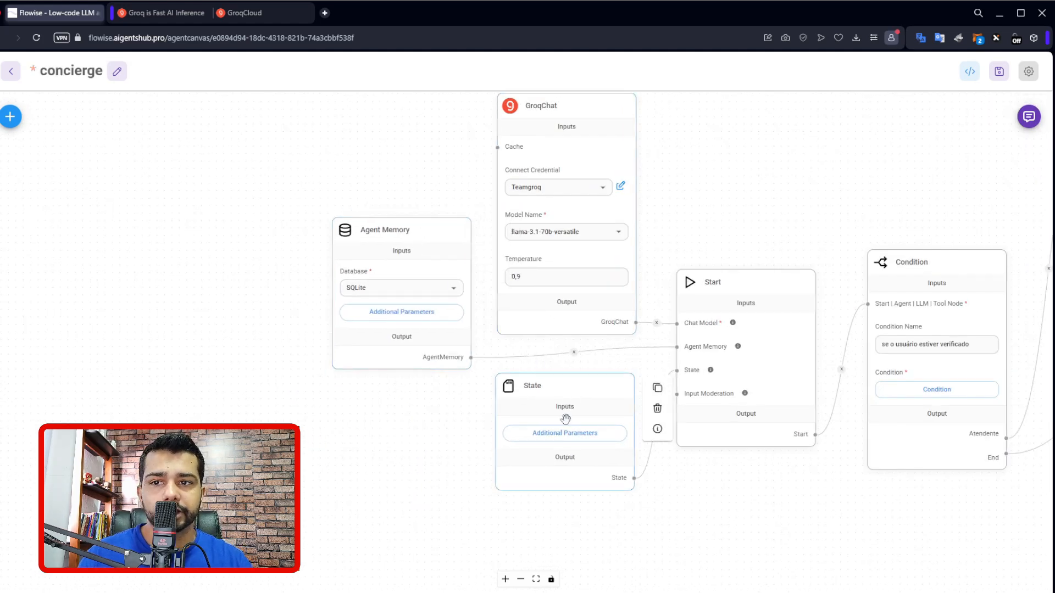
{"action": "left_click", "coordinate": [565, 433]}
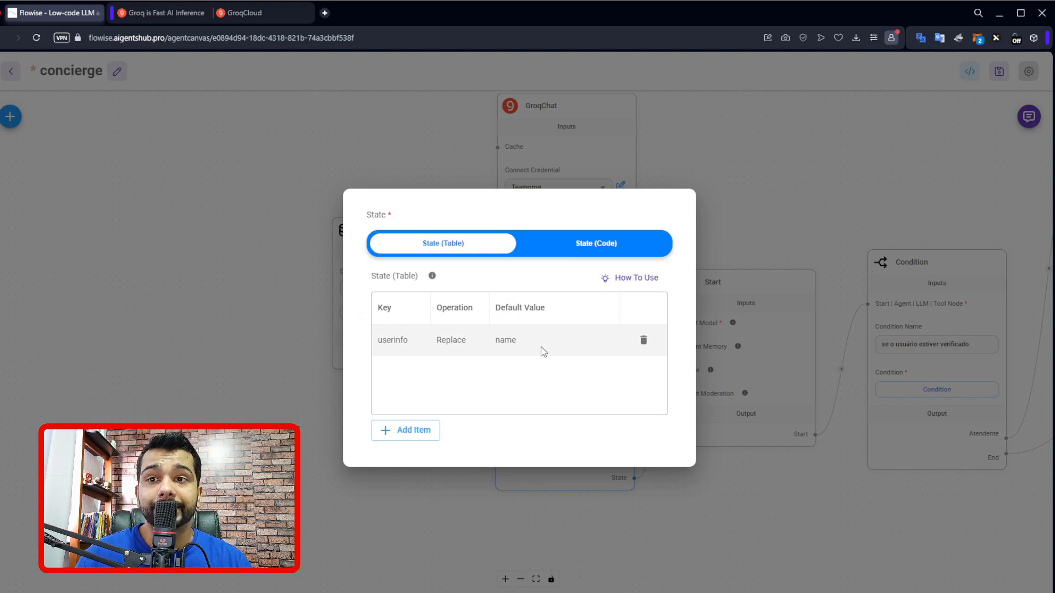
{"action": "left_click", "coordinate": [768, 231]}
Open the condition table of the Condition node between Start and the Atendente agent.
{"action": "left_click_drag", "start_coordinate": [770, 223], "coordinate": [462, 222]}
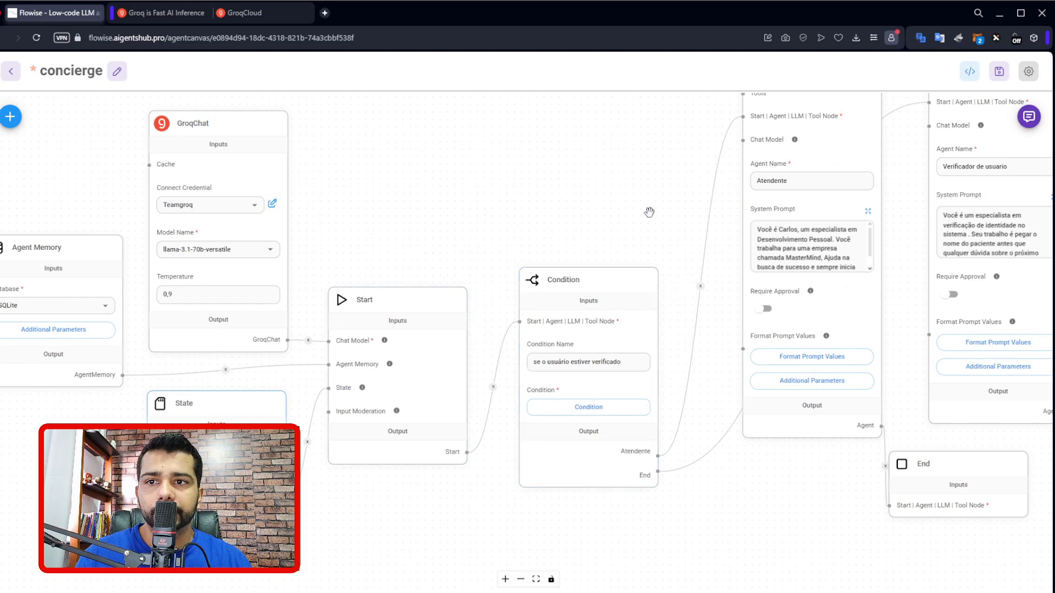
{"action": "left_click_drag", "start_coordinate": [648, 212], "coordinate": [621, 201]}
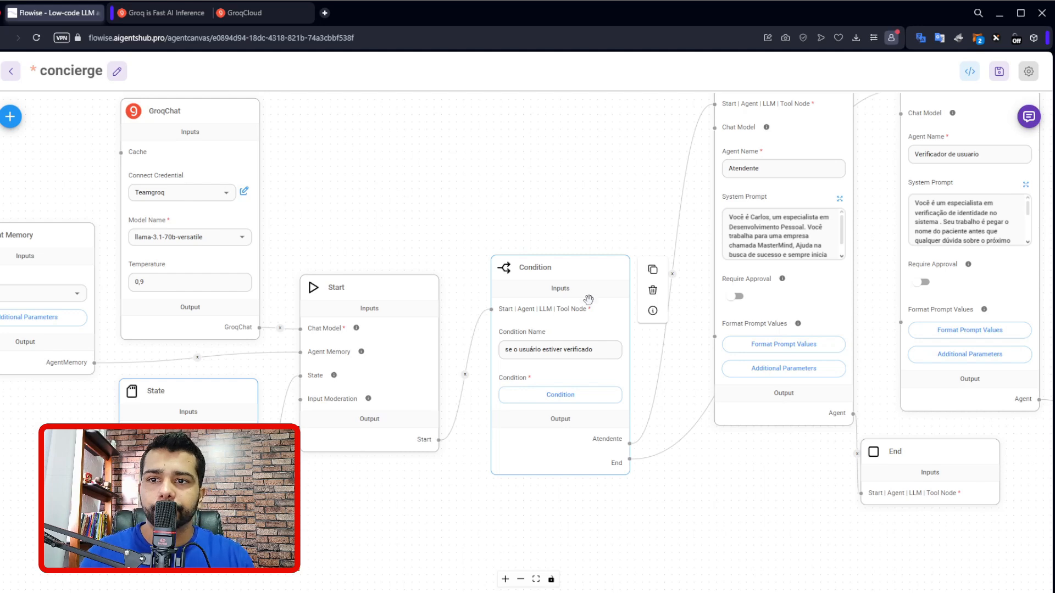
{"action": "left_click", "coordinate": [560, 395]}
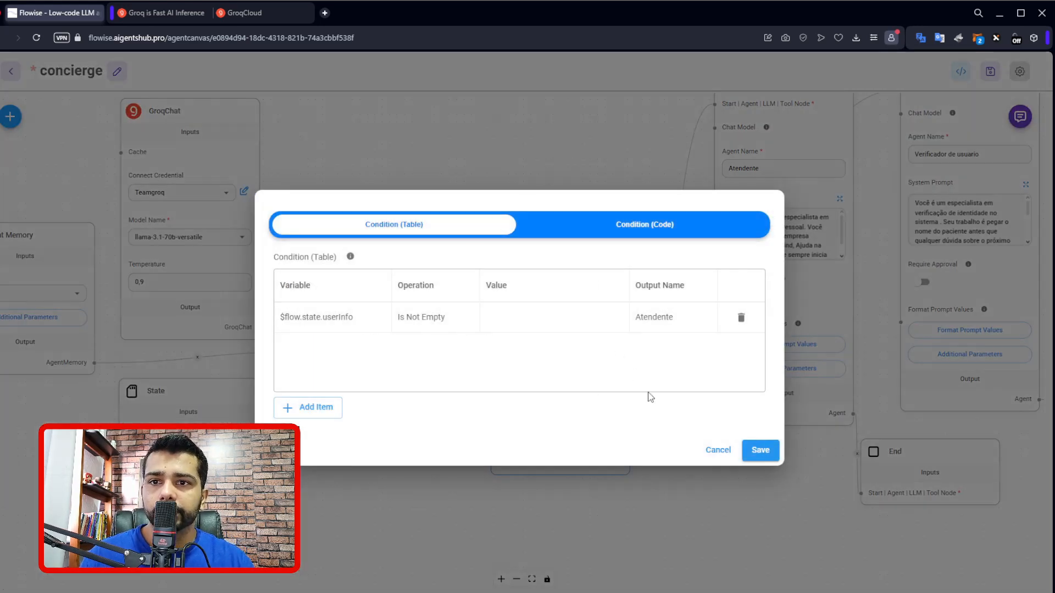
Add a second condition row for the variable $flow.state.userinfo with the Start With operation.
{"action": "left_click", "coordinate": [718, 450]}
{"action": "left_click", "coordinate": [587, 394]}
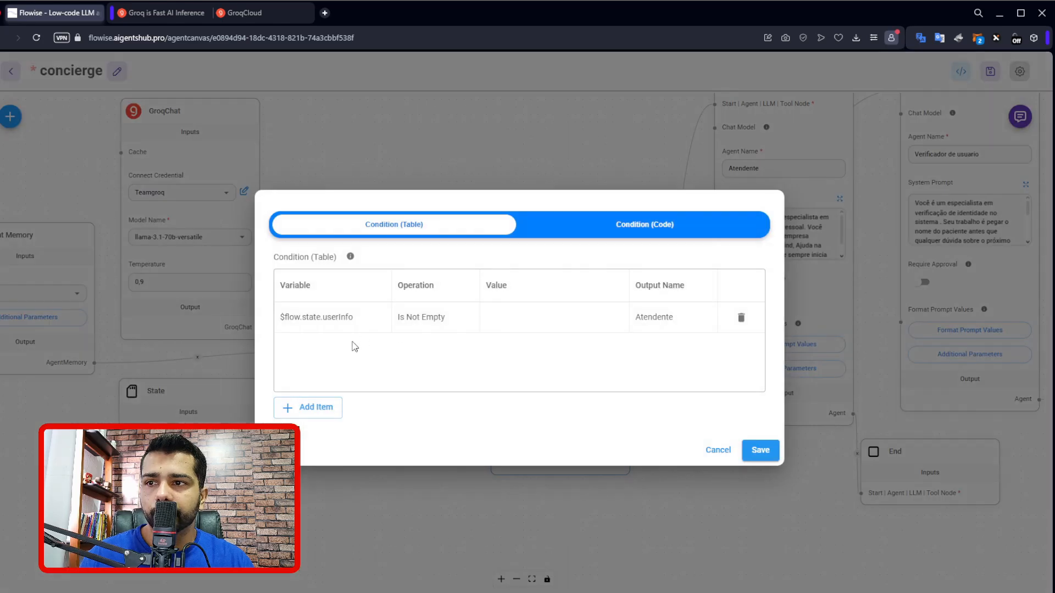
{"action": "left_click", "coordinate": [313, 407]}
{"action": "double_click", "coordinate": [332, 352]}
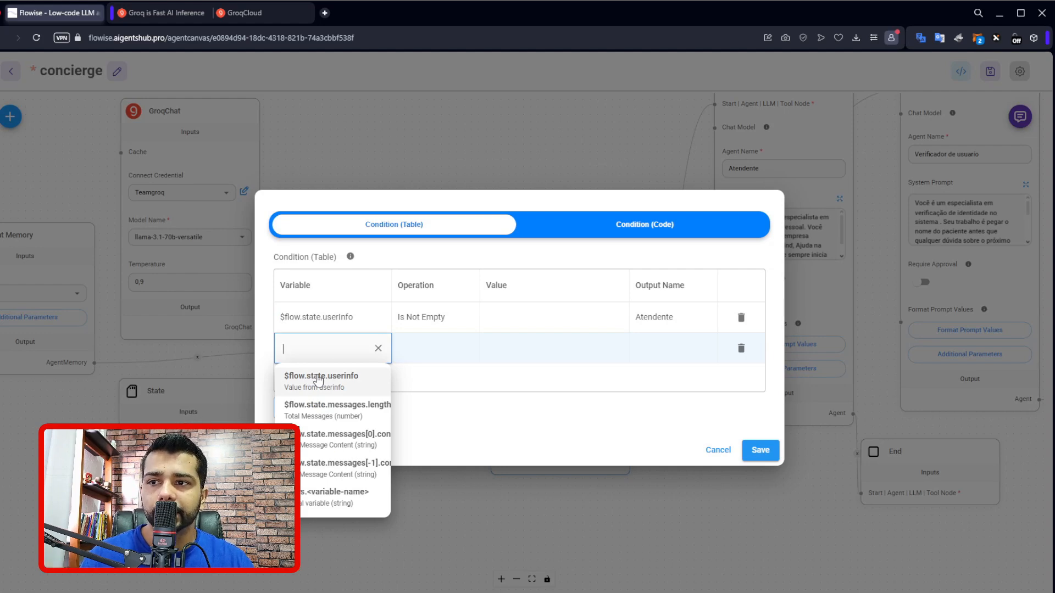
{"action": "left_click", "coordinate": [317, 380]}
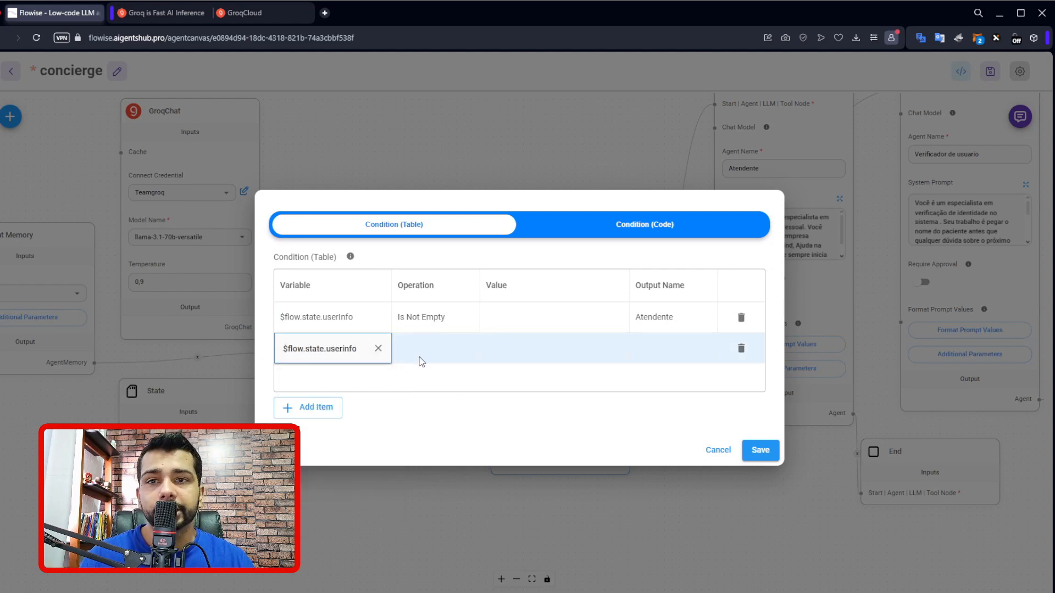
{"action": "left_click", "coordinate": [414, 356]}
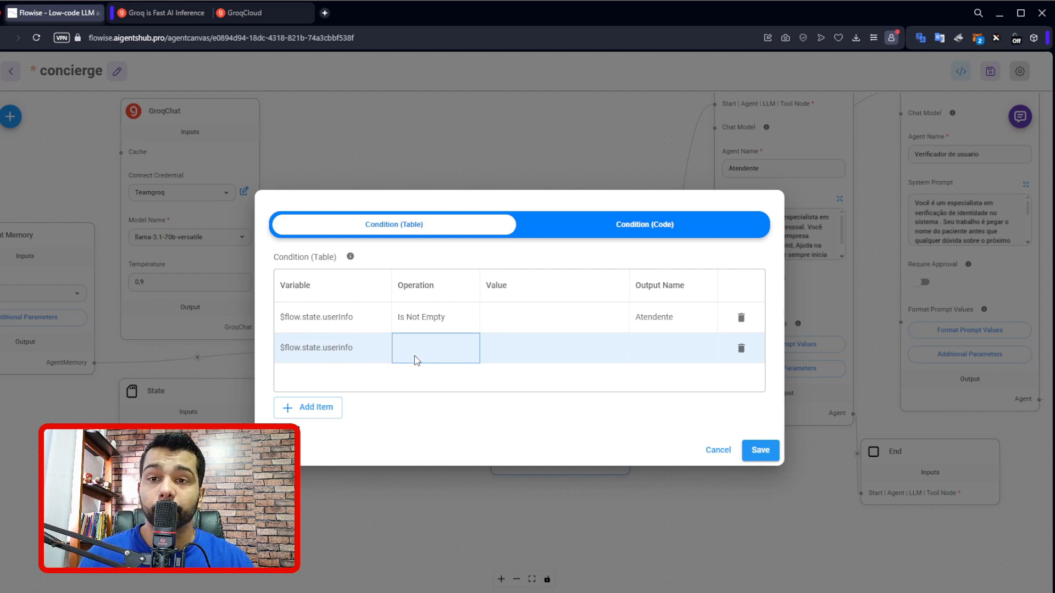
{"action": "double_click", "coordinate": [414, 355]}
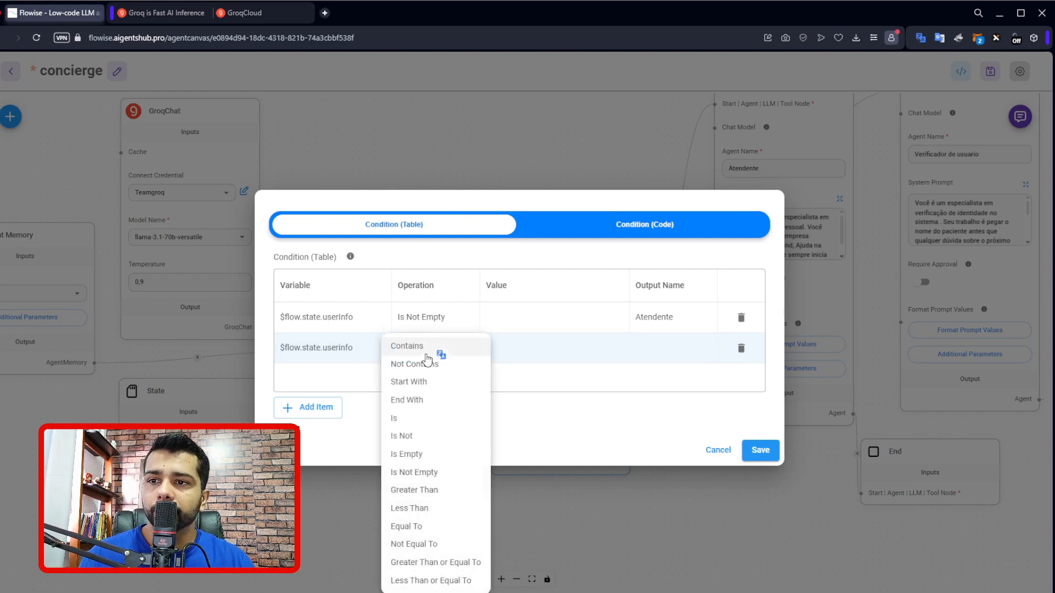
{"action": "left_click", "coordinate": [434, 382]}
Set the second condition's value to oi and its output name to Atendente 2.
{"action": "double_click", "coordinate": [516, 344]}
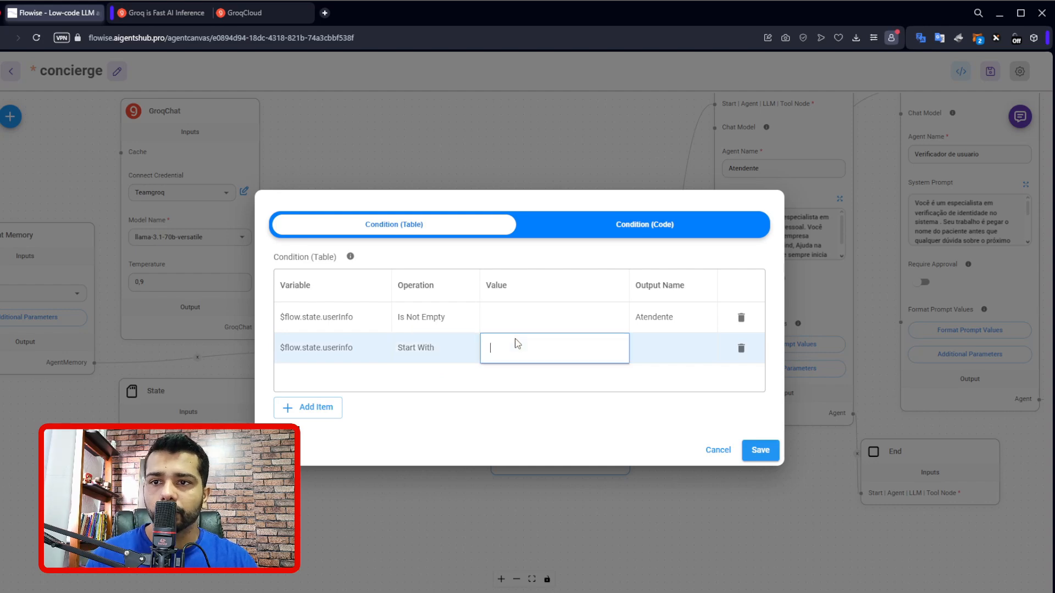
{"action": "type", "text": "oi"}
{"action": "key", "text": "Return"}
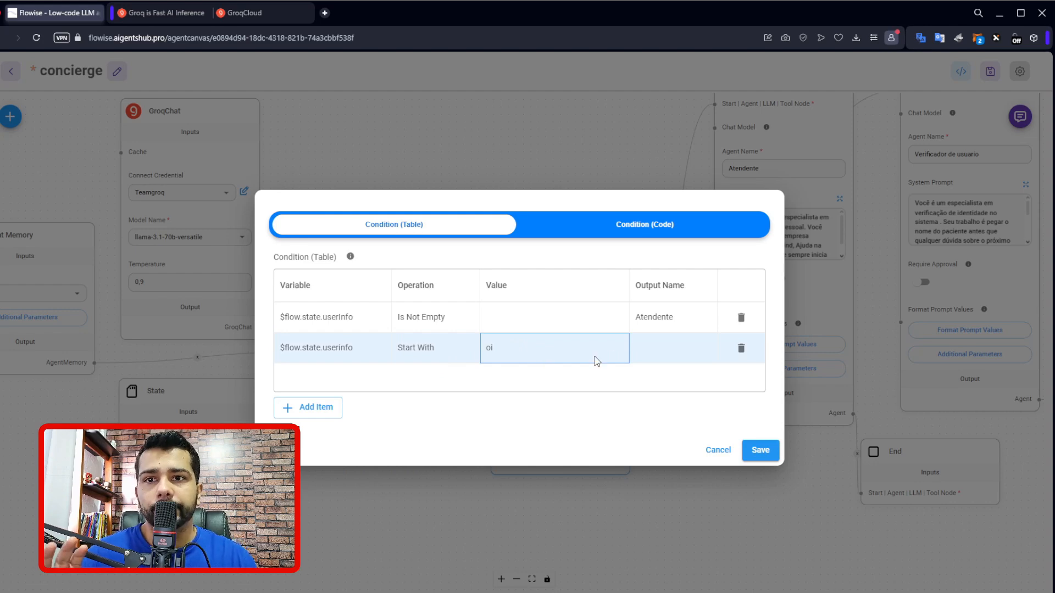
{"action": "double_click", "coordinate": [660, 352]}
{"action": "type", "text": "oi"}
{"action": "key", "text": "Return"}
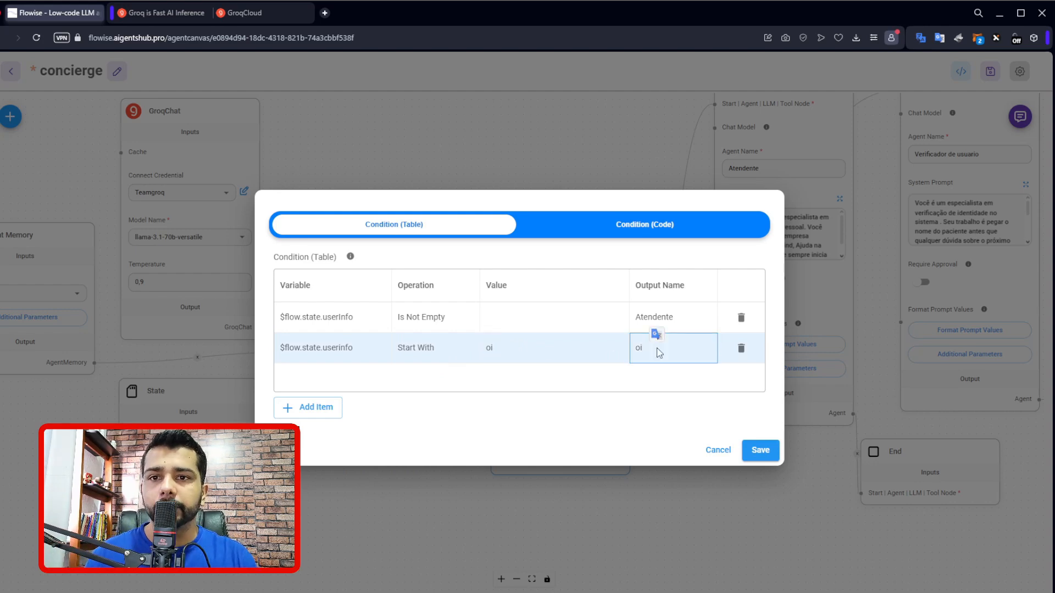
{"action": "double_click", "coordinate": [656, 350]}
{"action": "key", "text": "BackSpace"}
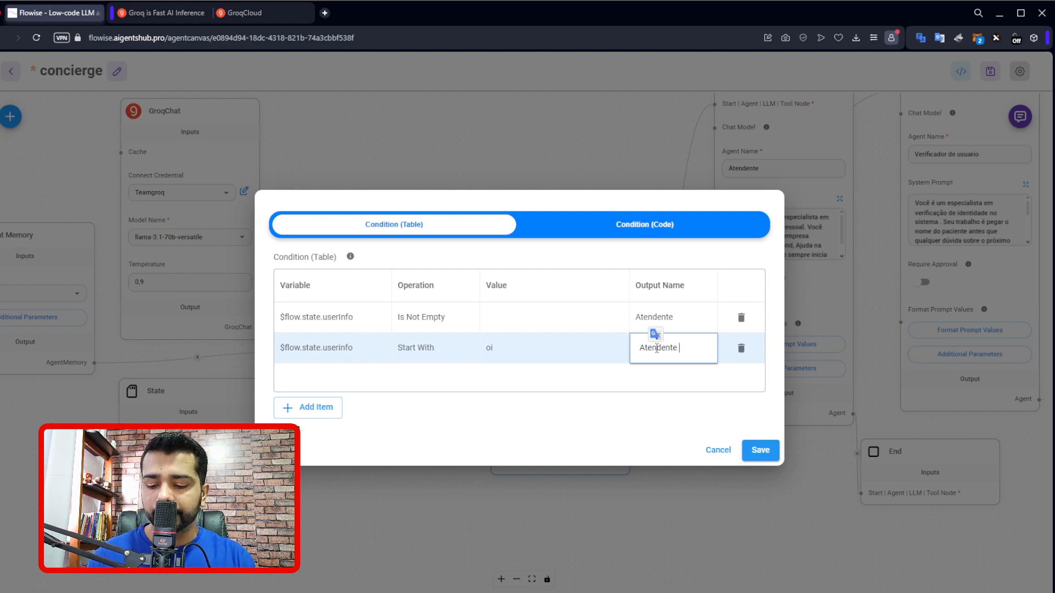
{"action": "key", "text": "Return"}
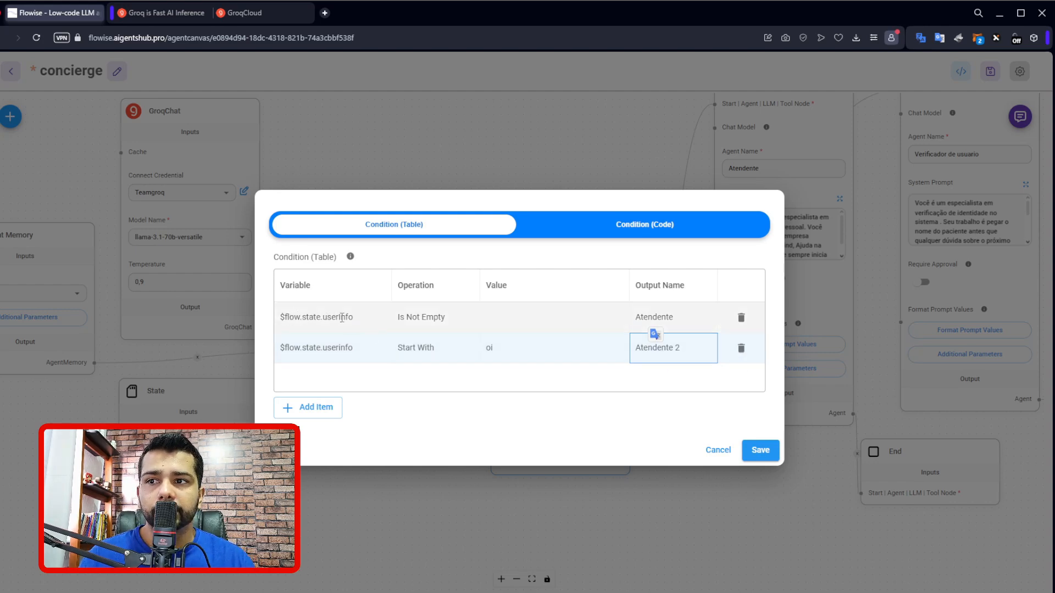
Examine the first condition's Is Not Empty operation and close the condition table.
{"action": "left_click", "coordinate": [421, 317]}
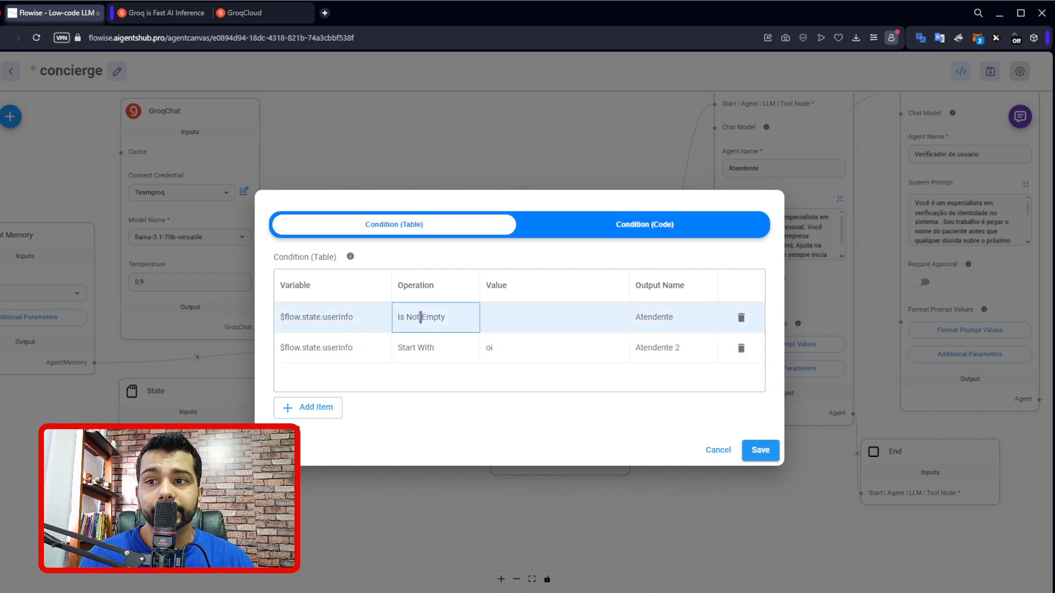
{"action": "left_click", "coordinate": [420, 317]}
{"action": "left_click", "coordinate": [572, 385]}
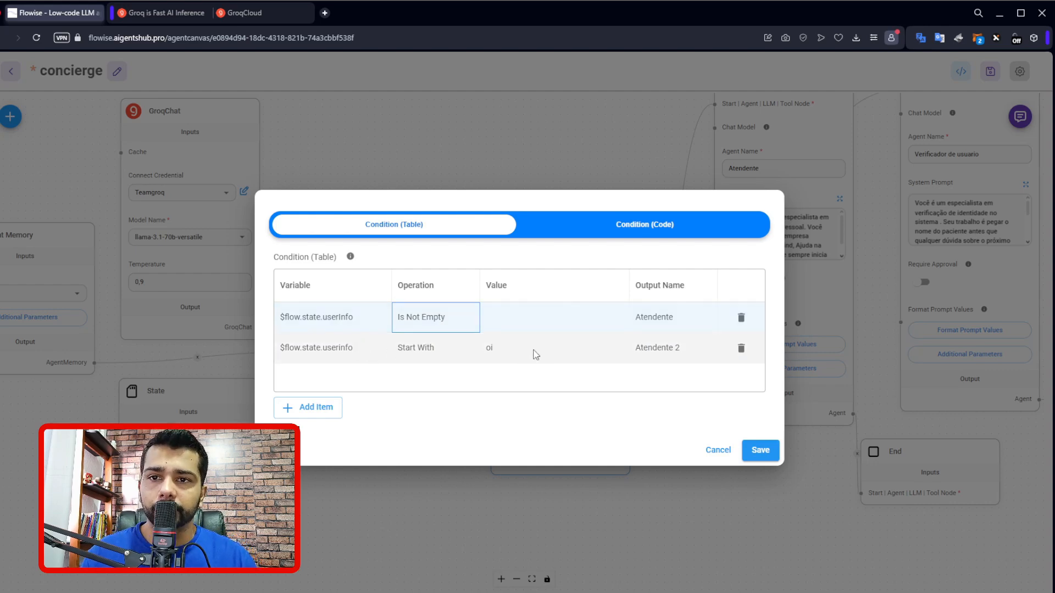
{"action": "left_click", "coordinate": [720, 452]}
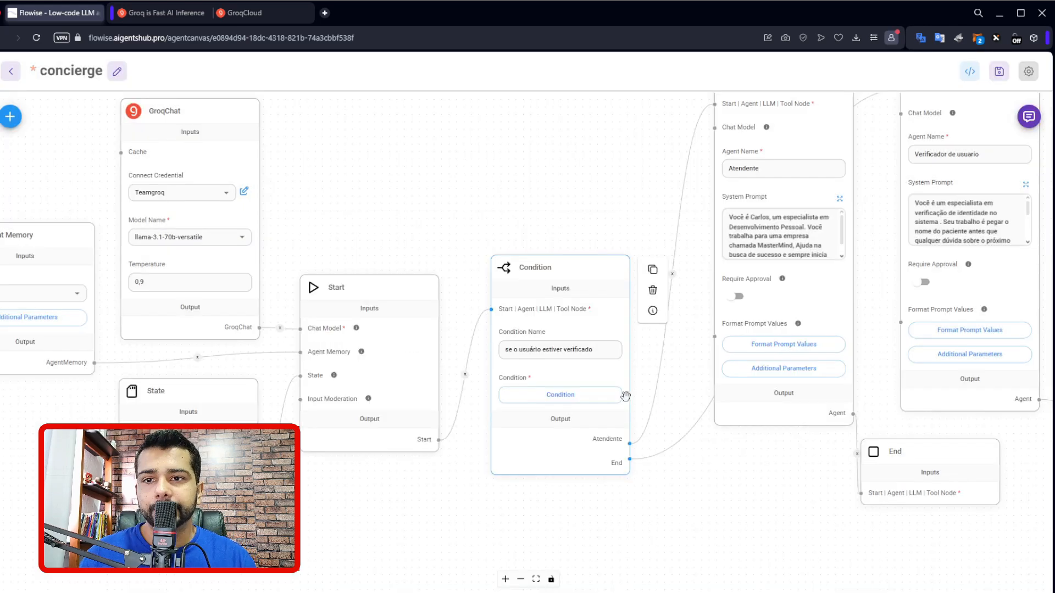
Move the Condition node higher on the canvas, delete its Atendente 2 condition row and save the condition table.
{"action": "left_click_drag", "start_coordinate": [613, 452], "coordinate": [602, 367]}
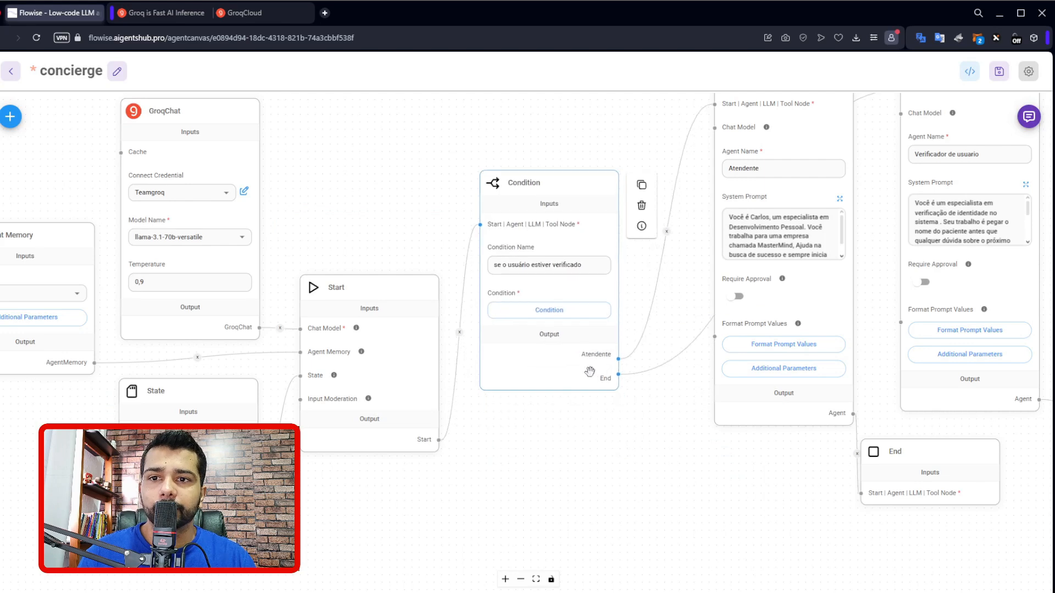
{"action": "left_click", "coordinate": [601, 310]}
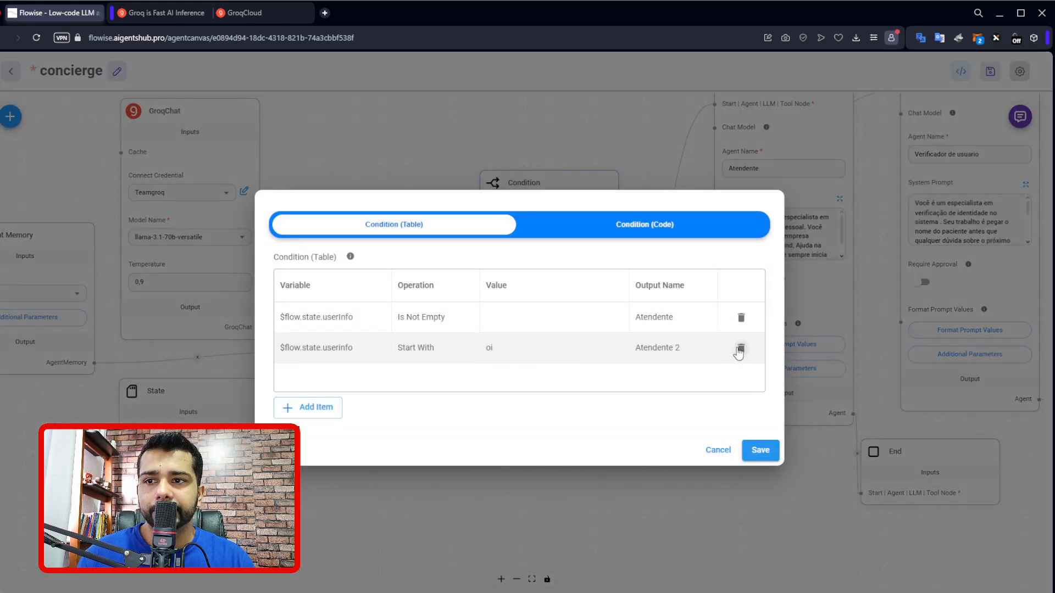
{"action": "left_click", "coordinate": [740, 348]}
{"action": "left_click", "coordinate": [760, 451]}
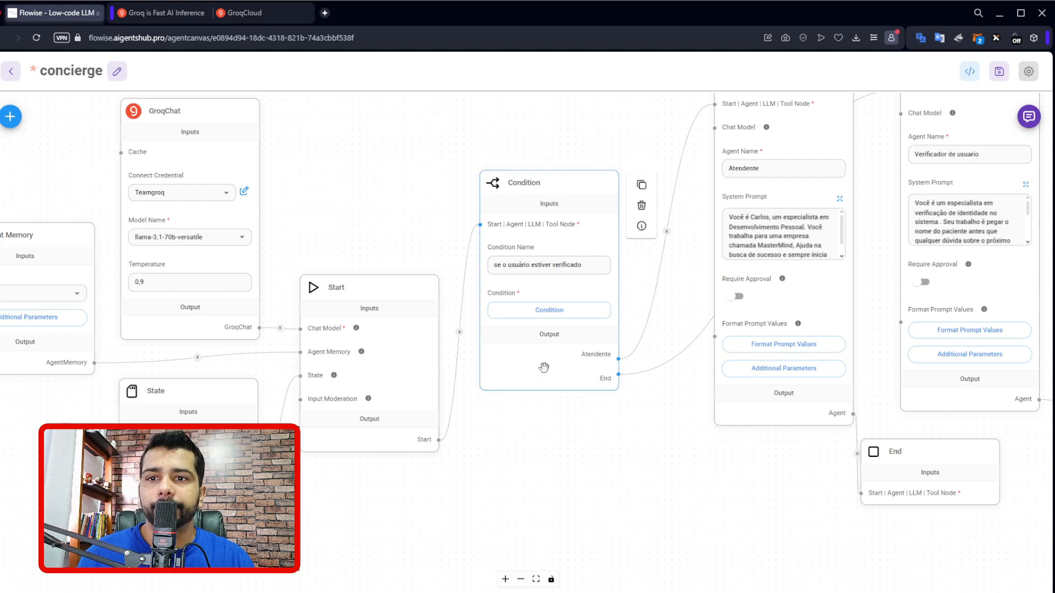
{"action": "left_click", "coordinate": [557, 312]}
{"action": "left_click", "coordinate": [719, 455]}
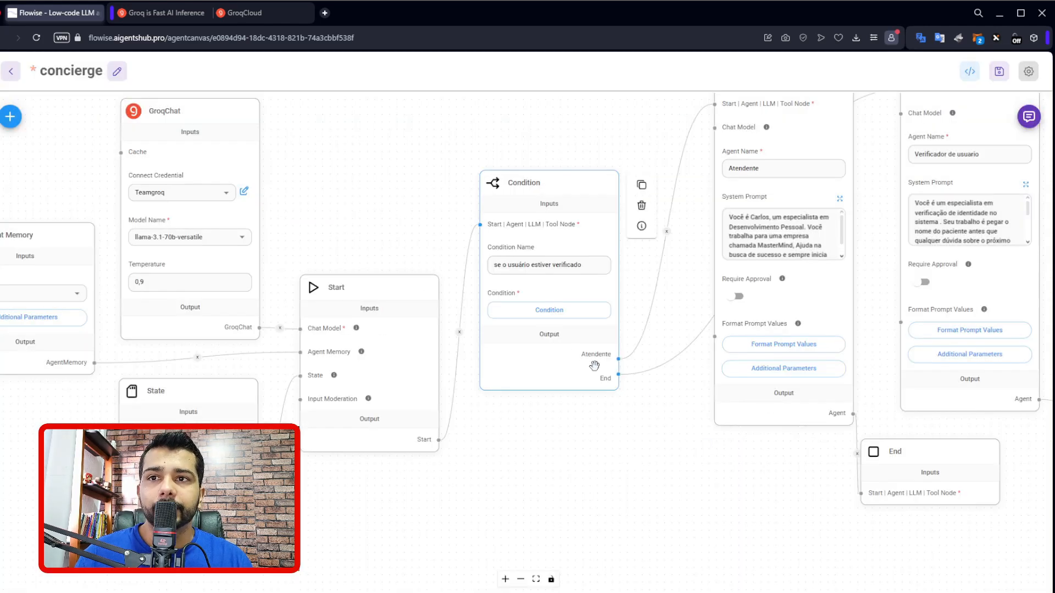
Save the concierge agent flow and shift the Condition node slightly upward.
{"action": "left_click_drag", "start_coordinate": [688, 438], "coordinate": [528, 462]}
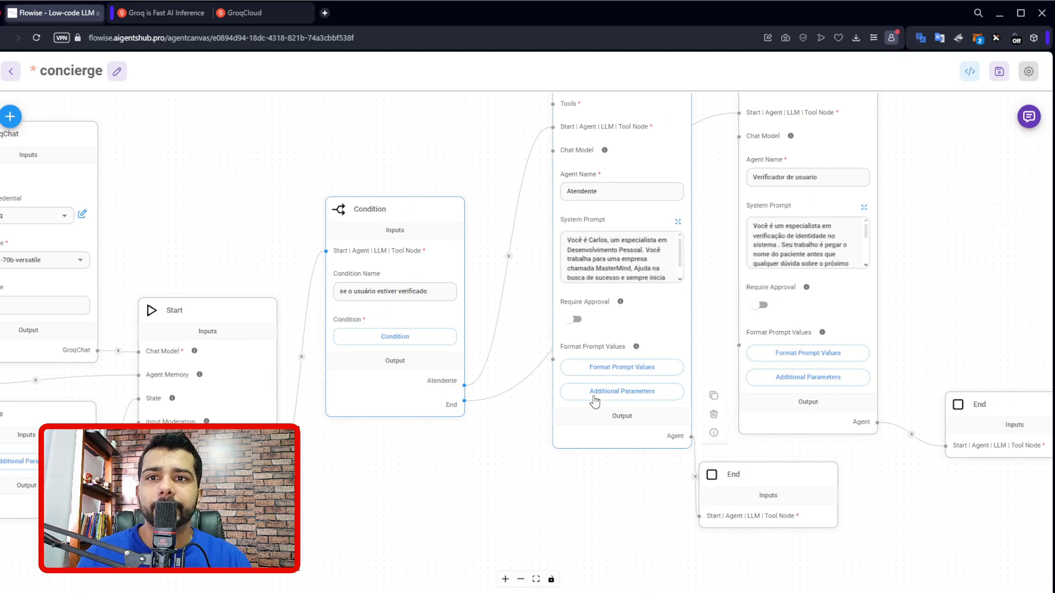
{"action": "scroll", "coordinate": [582, 483], "scroll_direction": "down", "scroll_amount": 1}
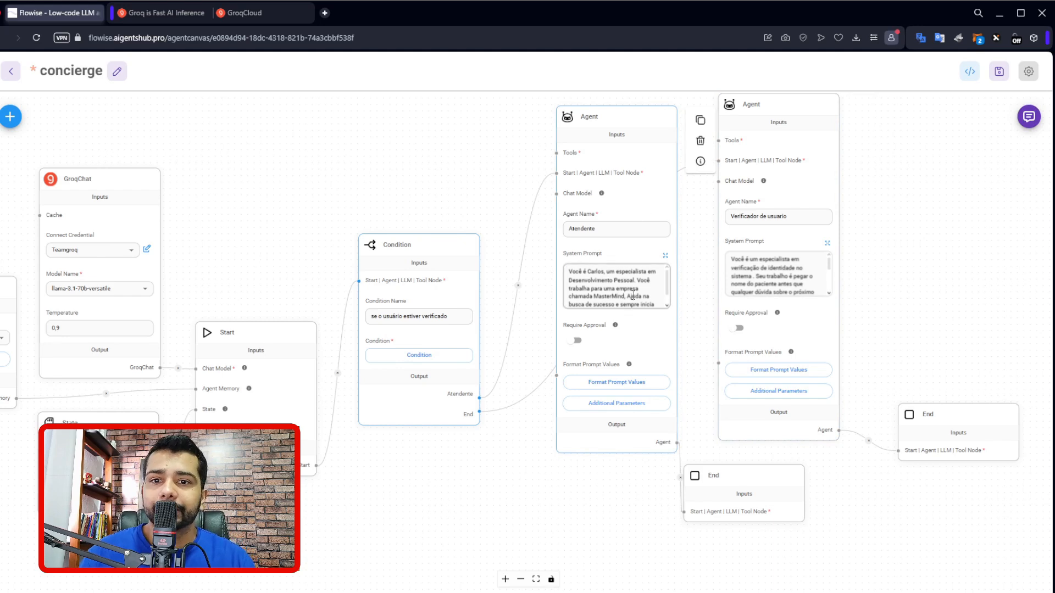
{"action": "left_click", "coordinate": [999, 72]}
{"action": "left_click_drag", "start_coordinate": [405, 246], "coordinate": [411, 240]}
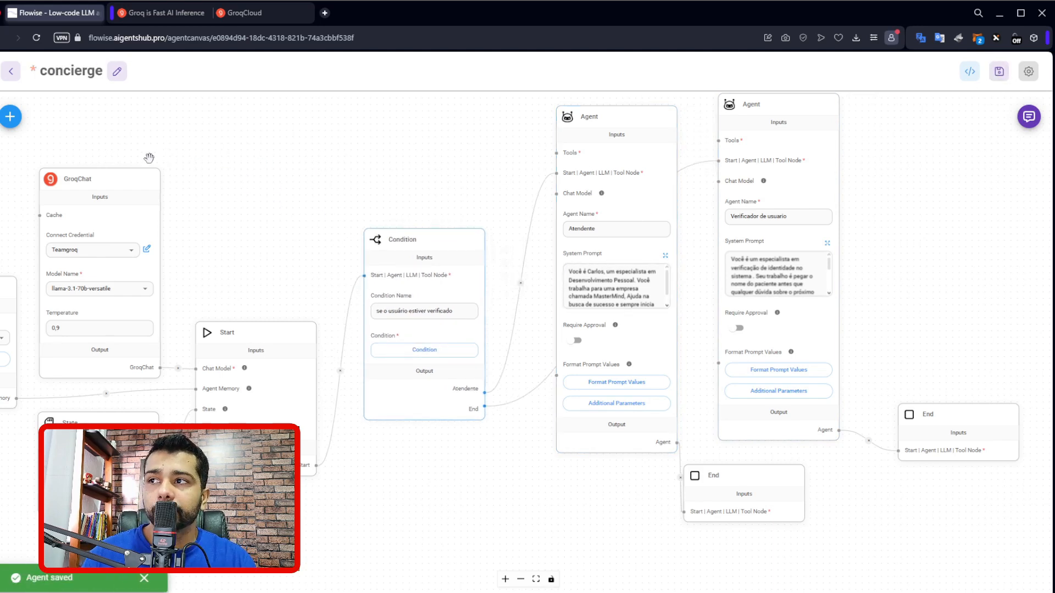
Return to the list of agent flows and open the Equipe de suporte flow.
{"action": "left_click", "coordinate": [11, 72]}
{"action": "left_click", "coordinate": [555, 99]}
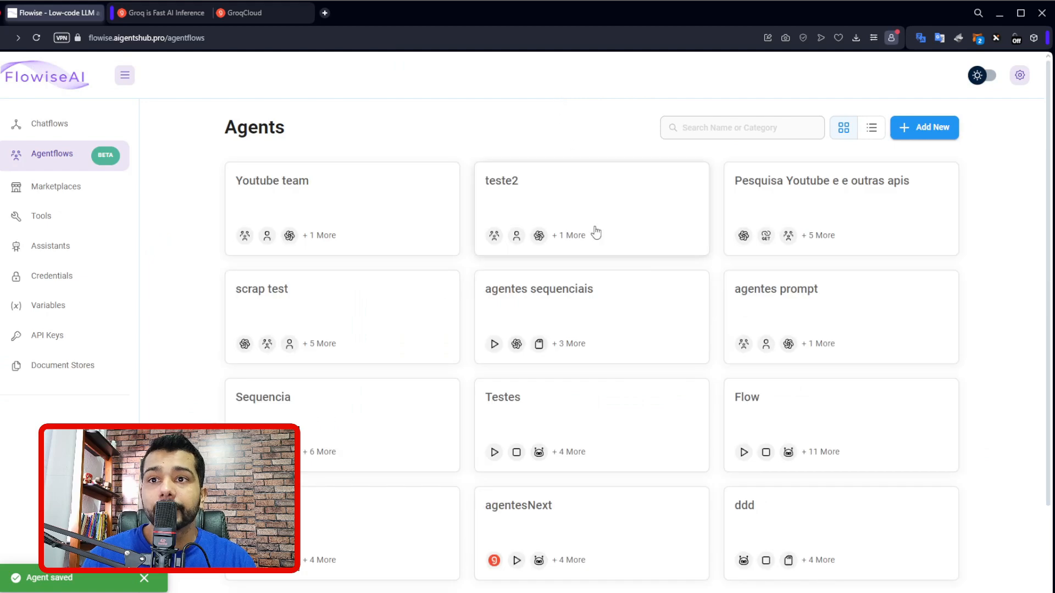
{"action": "scroll", "coordinate": [605, 389], "scroll_direction": "down", "scroll_amount": 2}
{"action": "left_click", "coordinate": [410, 513]}
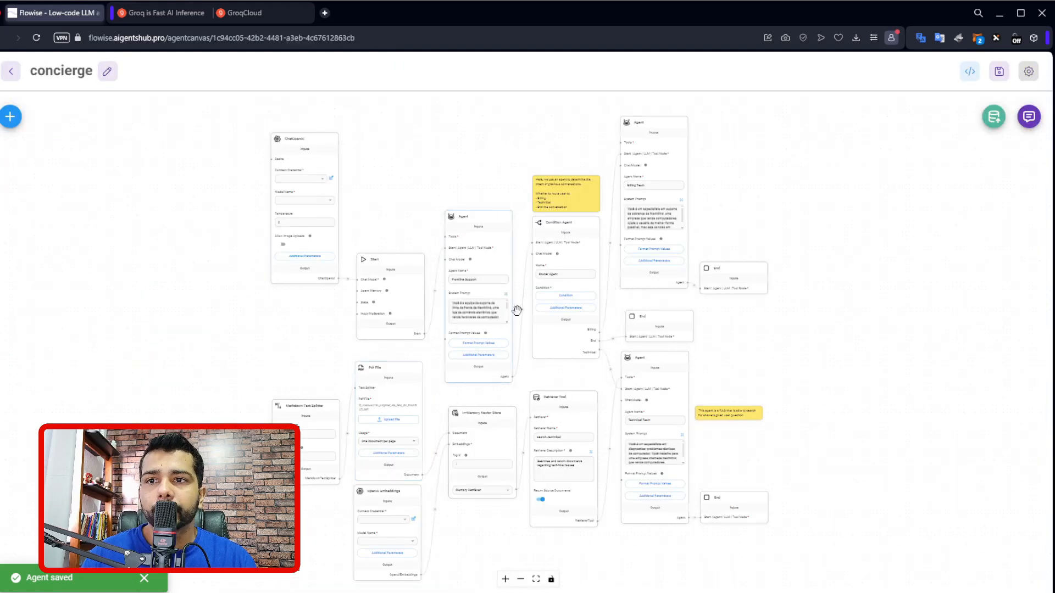
Shift the Router Agent condition node slightly downward and review its Billing, End and Technical routes within the flow.
{"action": "scroll", "coordinate": [516, 308], "scroll_direction": "up", "scroll_amount": 5}
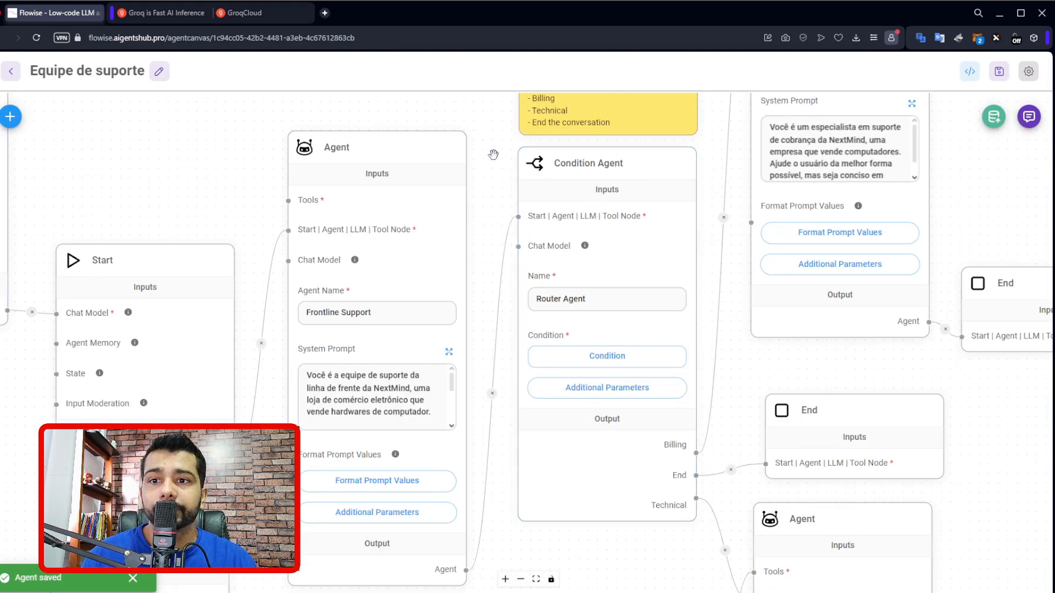
{"action": "left_click_drag", "start_coordinate": [509, 157], "coordinate": [474, 174]}
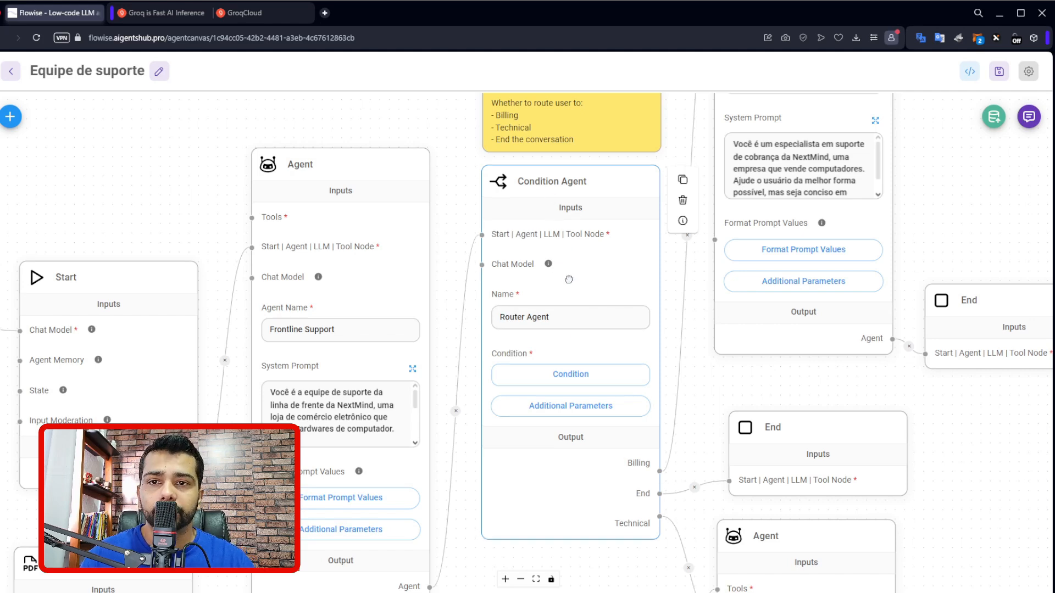
{"action": "left_click_drag", "start_coordinate": [570, 268], "coordinate": [568, 279]}
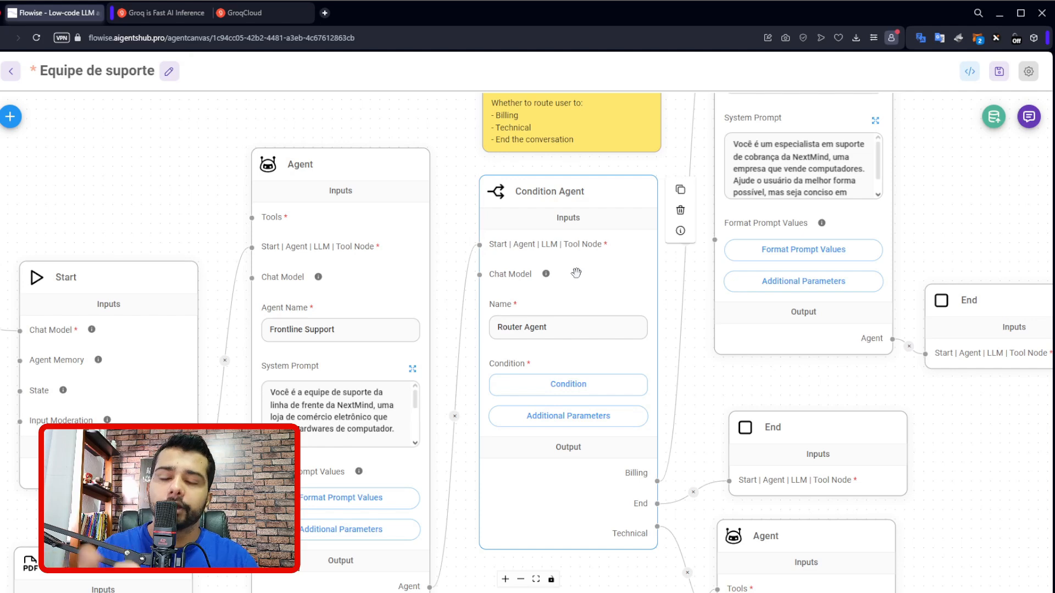
{"action": "scroll", "coordinate": [571, 276], "scroll_direction": "down", "scroll_amount": 5}
{"action": "left_click_drag", "start_coordinate": [877, 263], "coordinate": [666, 250]}
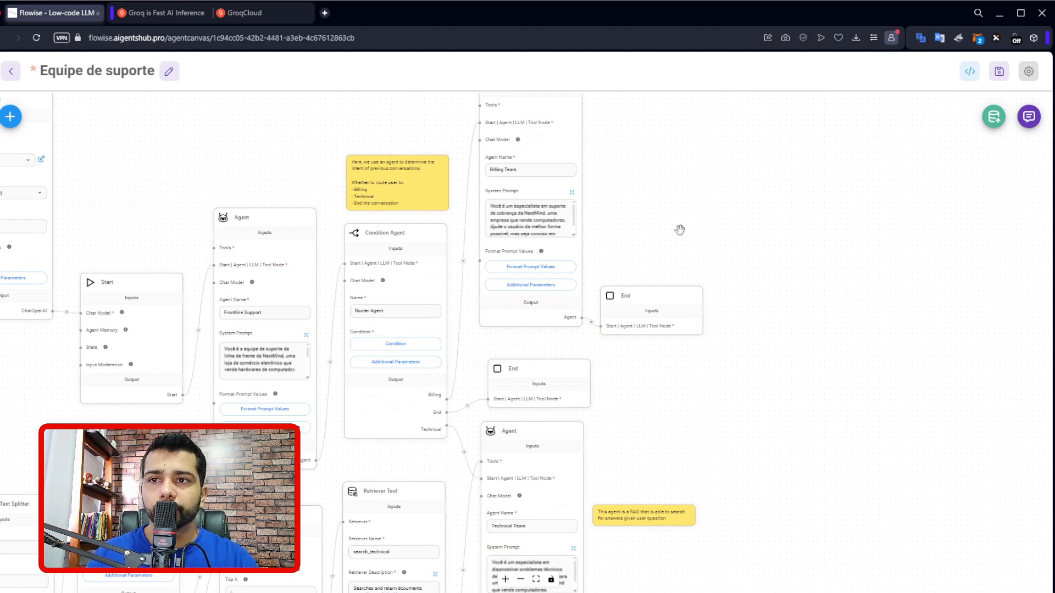
{"action": "scroll", "coordinate": [680, 229], "scroll_direction": "down", "scroll_amount": 3}
{"action": "left_click_drag", "start_coordinate": [691, 231], "coordinate": [759, 213]}
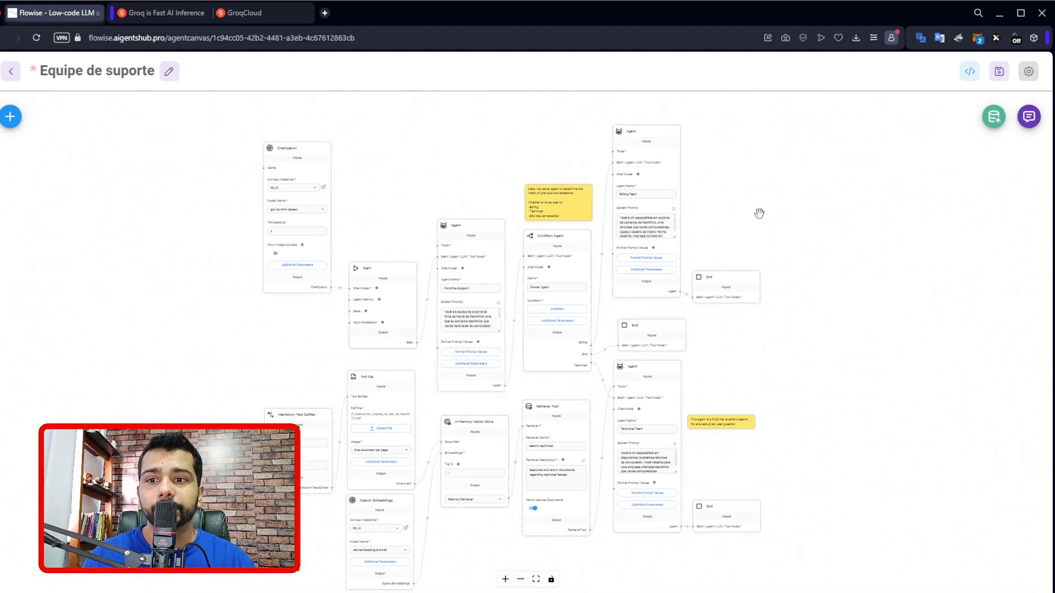